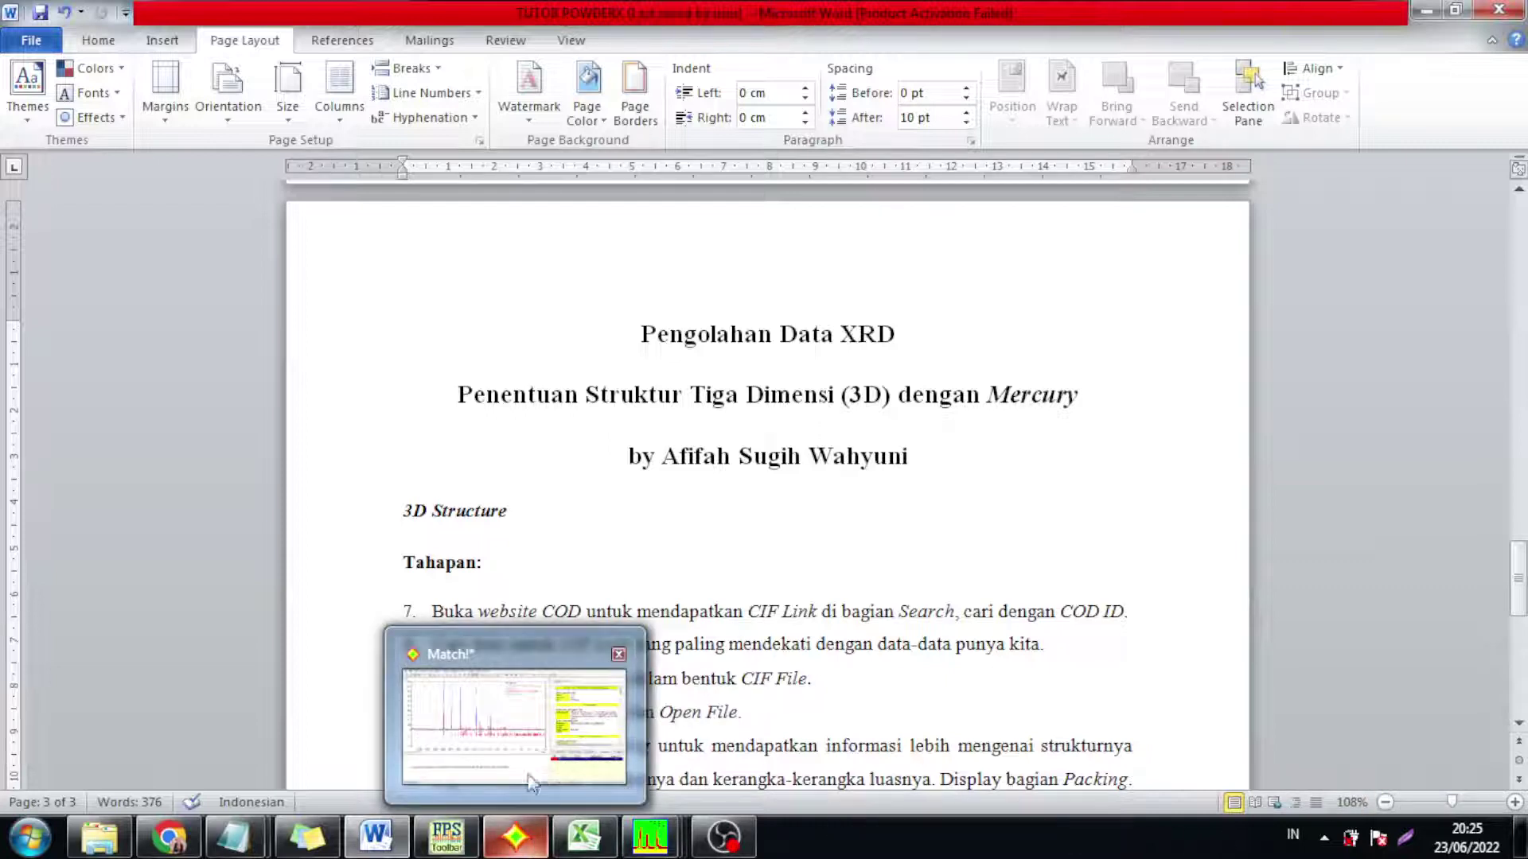
Switch to Match! and review the phase analysis report and the refined data sheet of the TiO2 entry
mouse_move(533, 769)
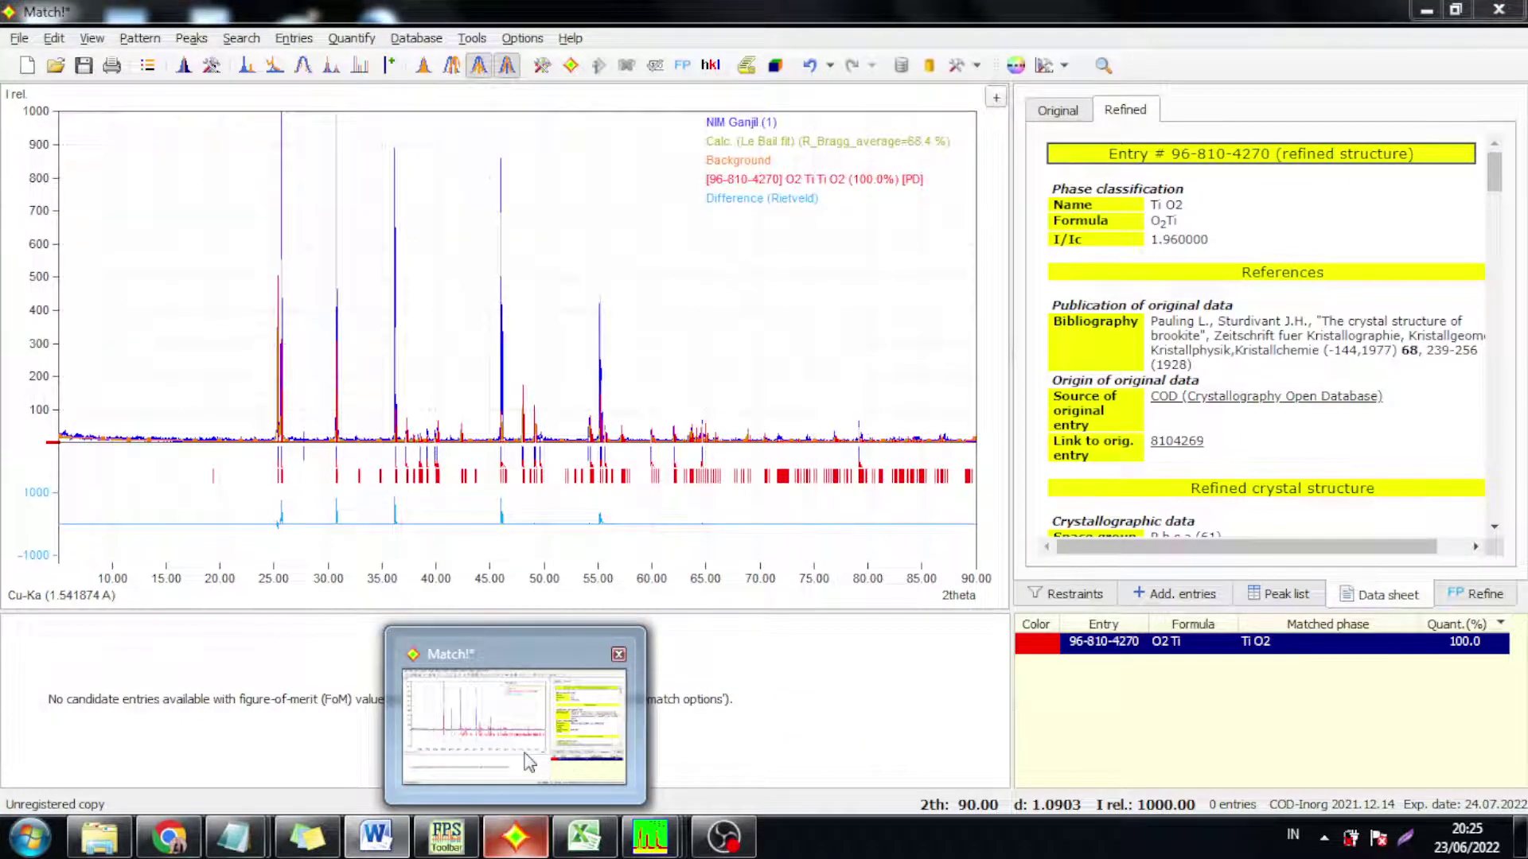
click(529, 763)
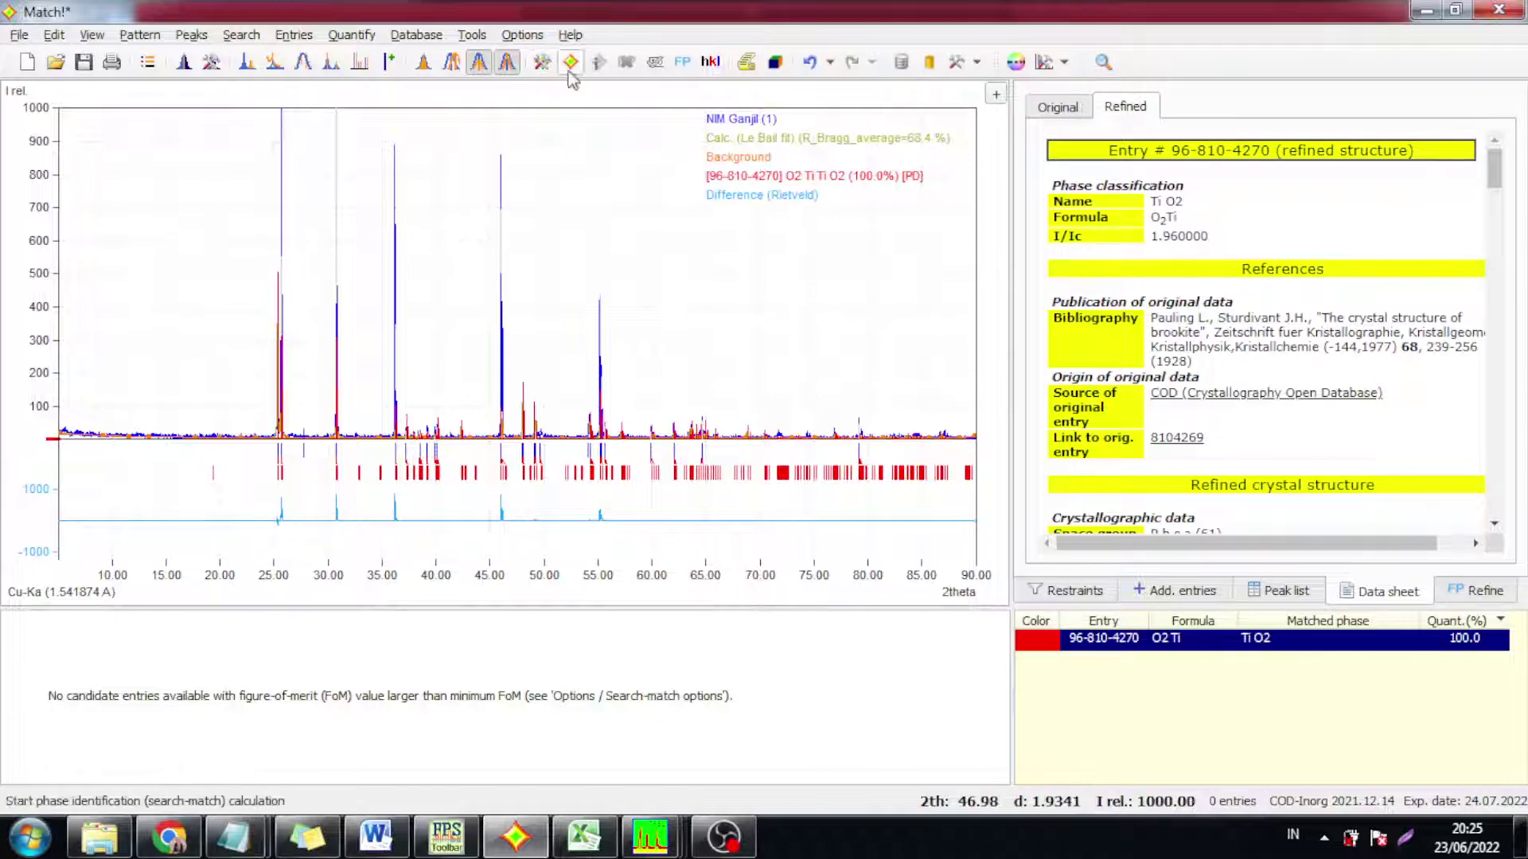
click(743, 60)
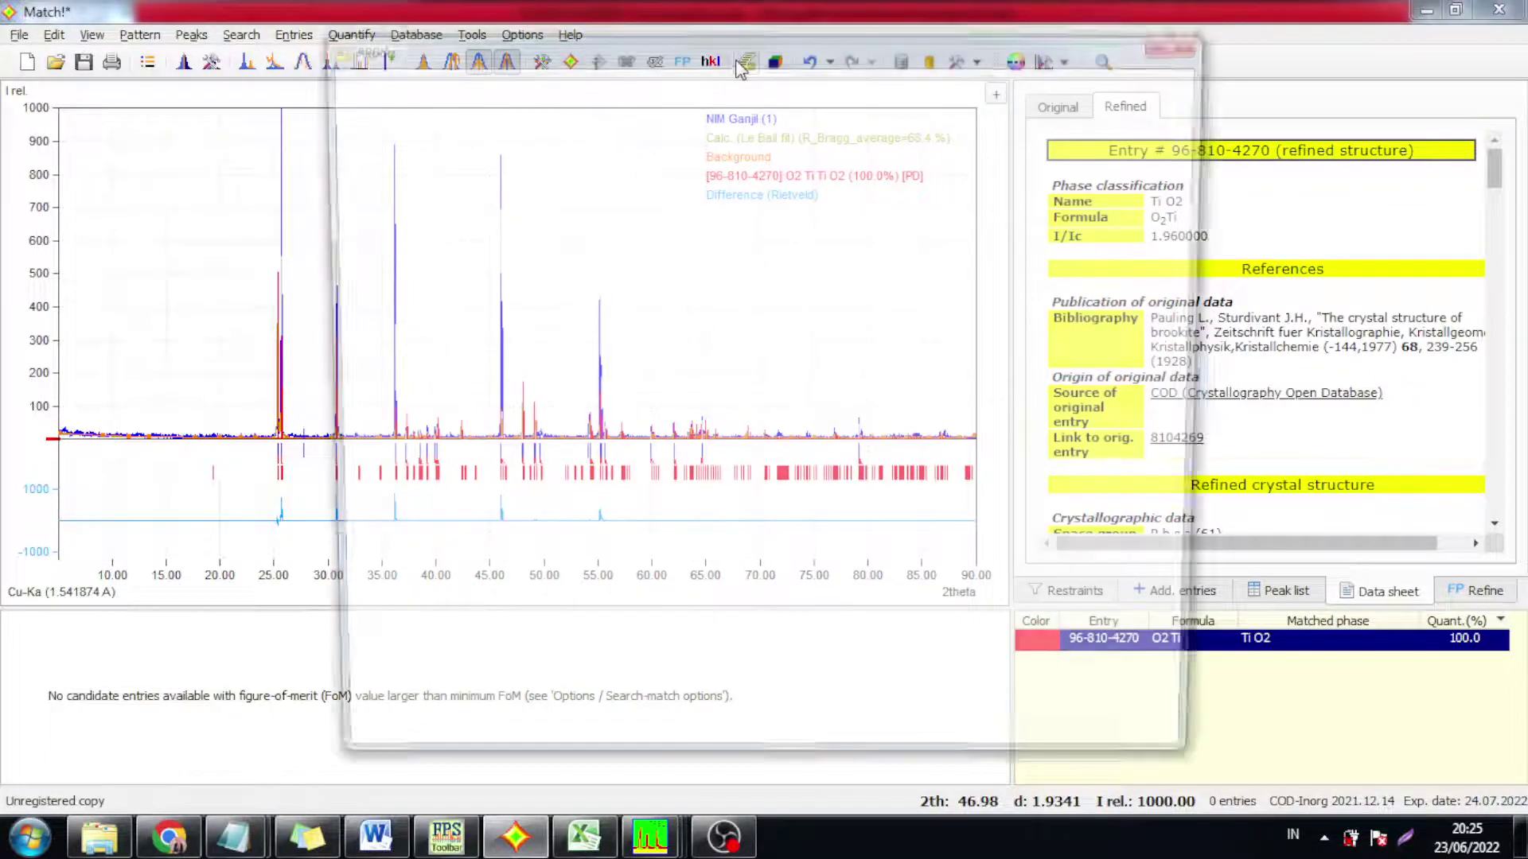
drag(826, 56, 586, 96)
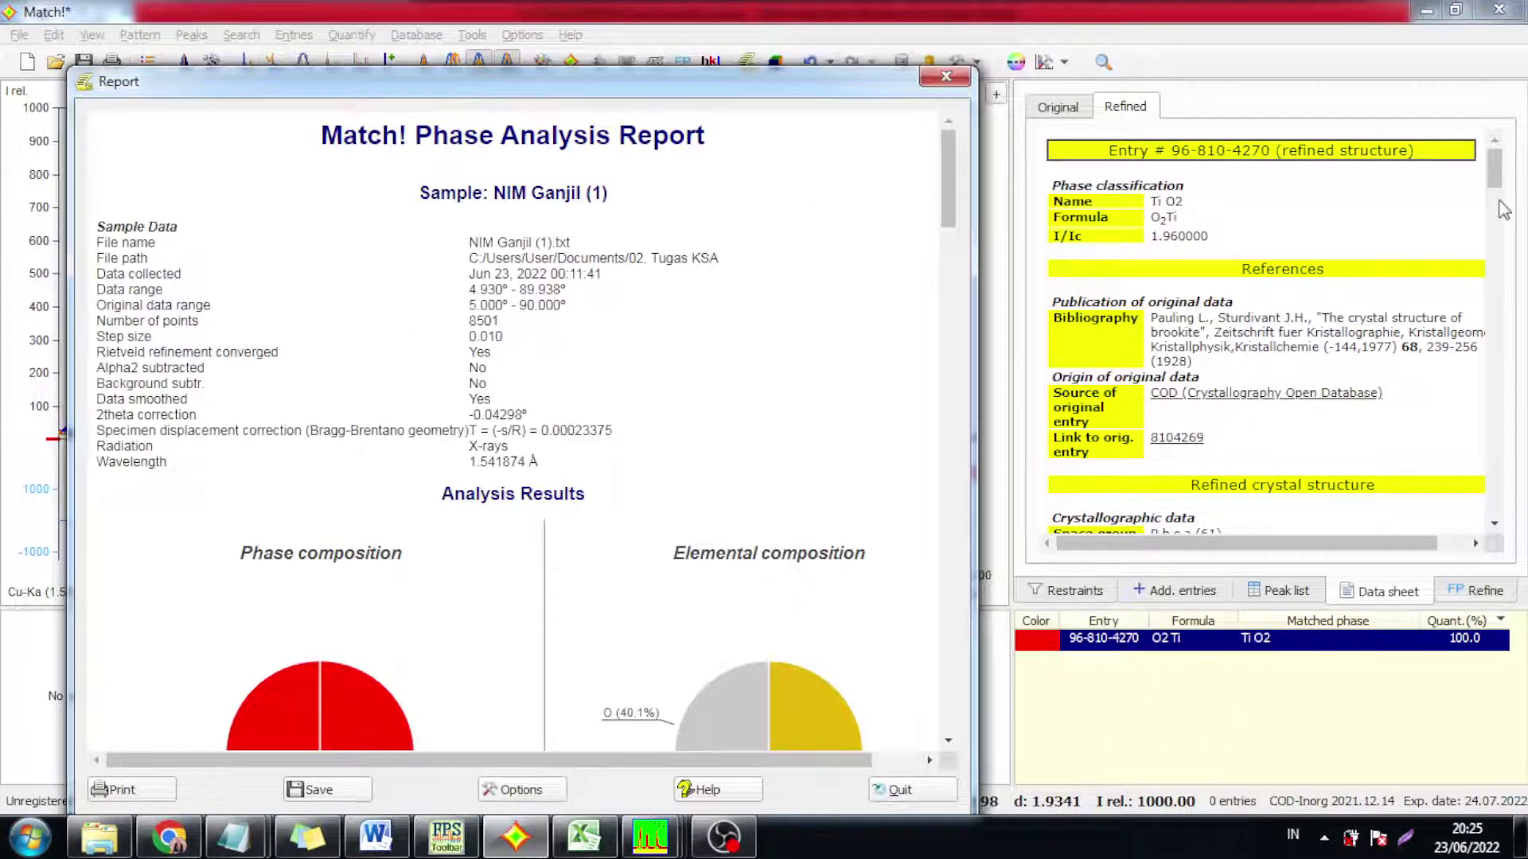
click(965, 78)
drag(1496, 157, 1514, 219)
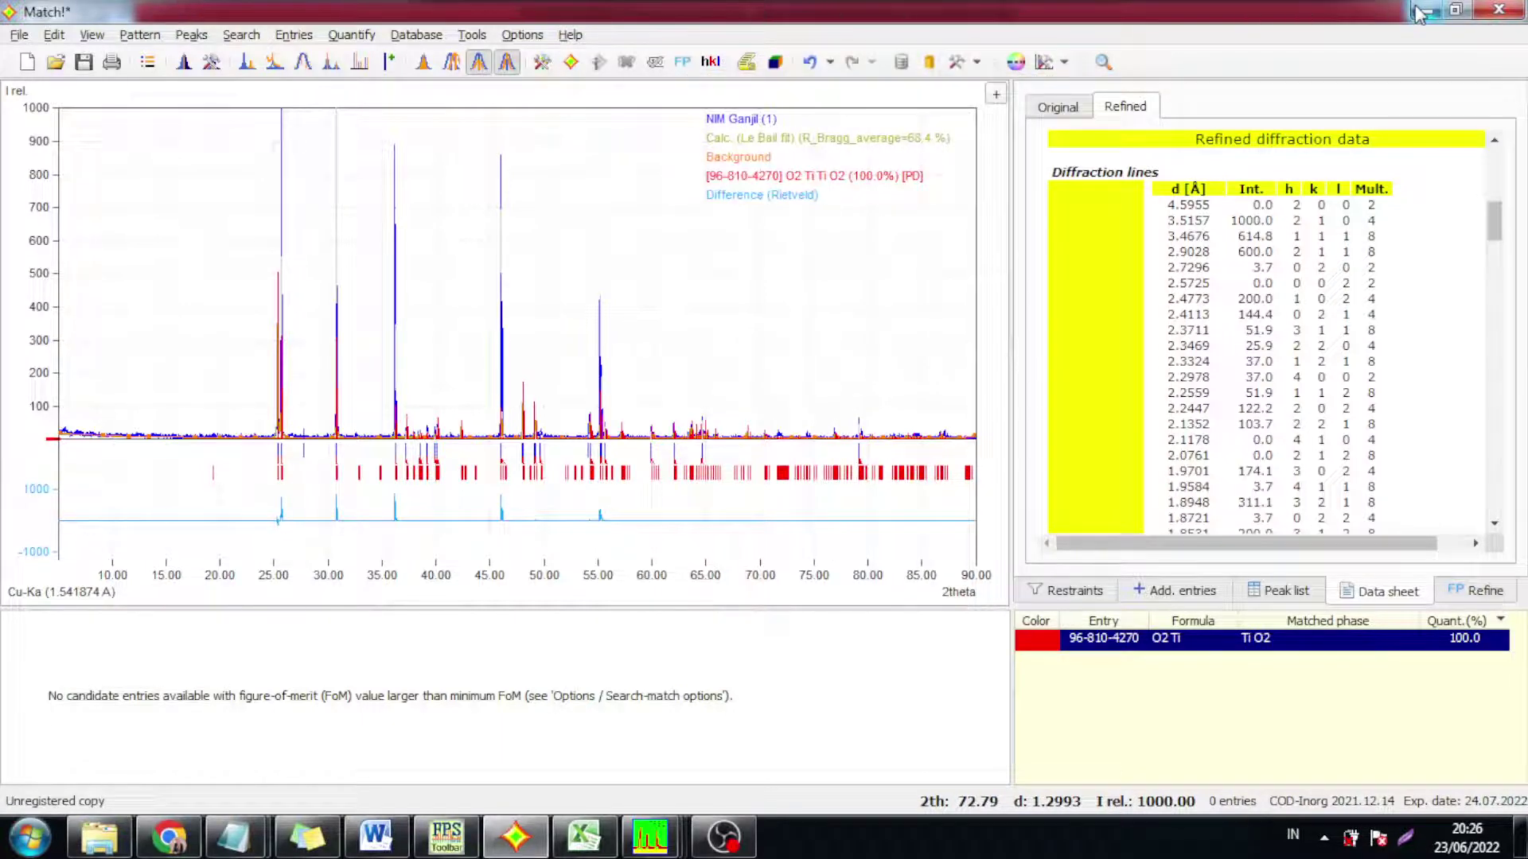
click(1438, 9)
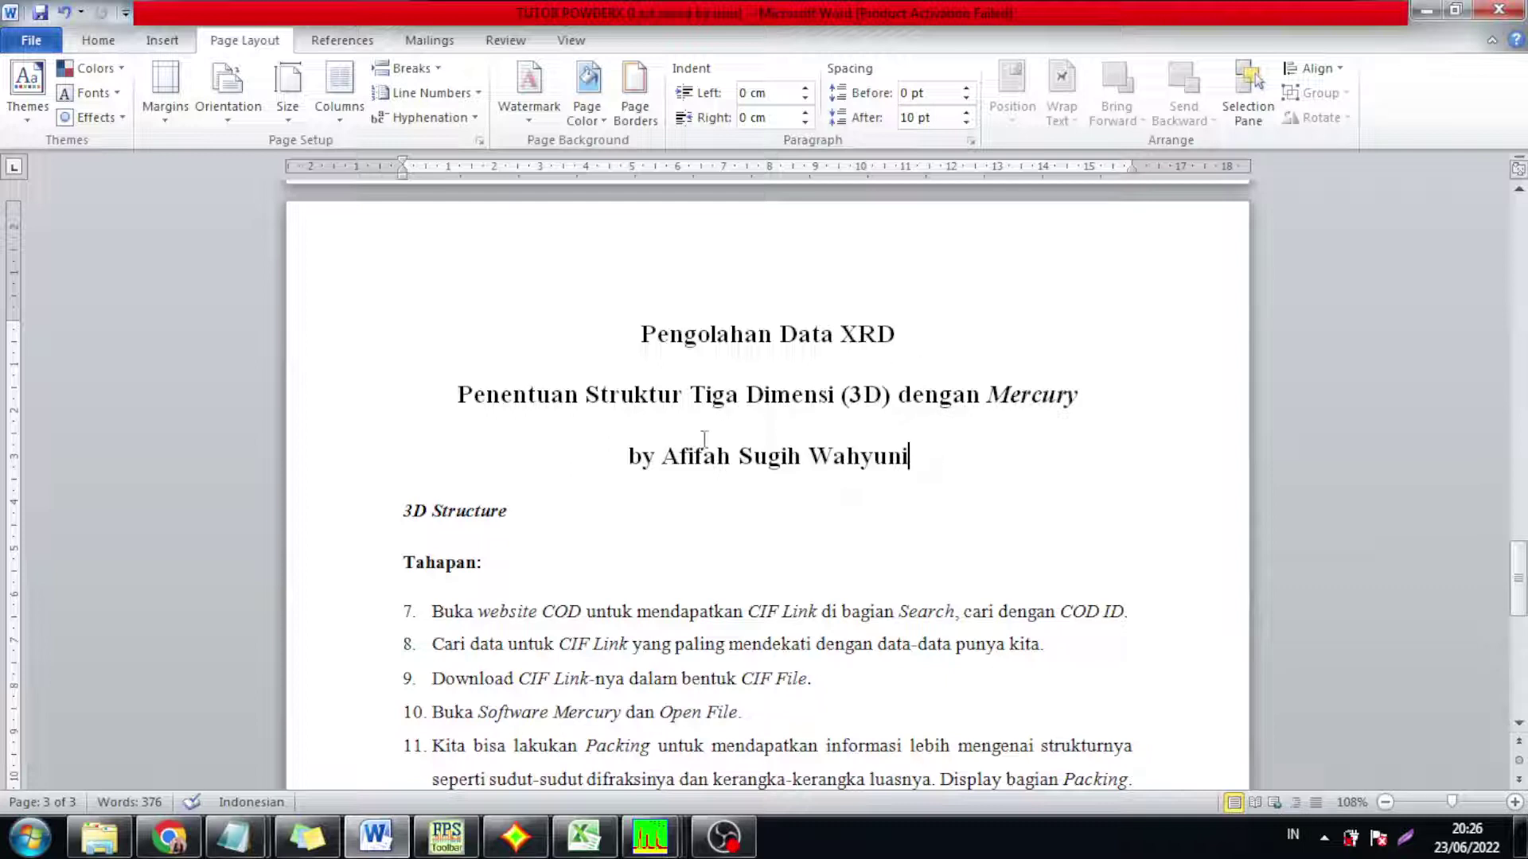
Read the document title about determining the 3D structure with Mercury and the list of steps below it
drag(587, 398, 900, 427)
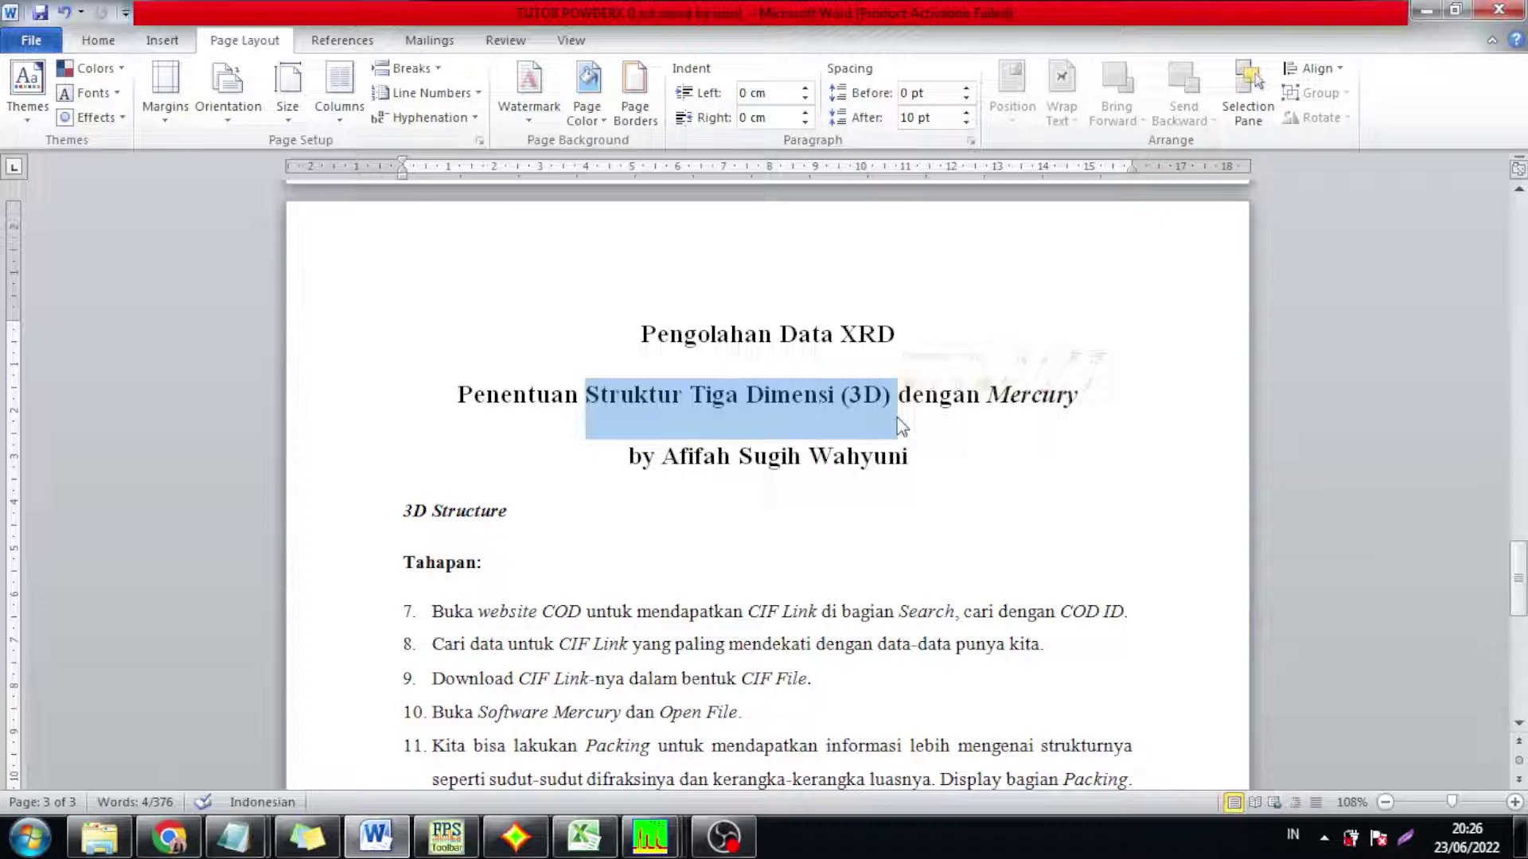
click(919, 443)
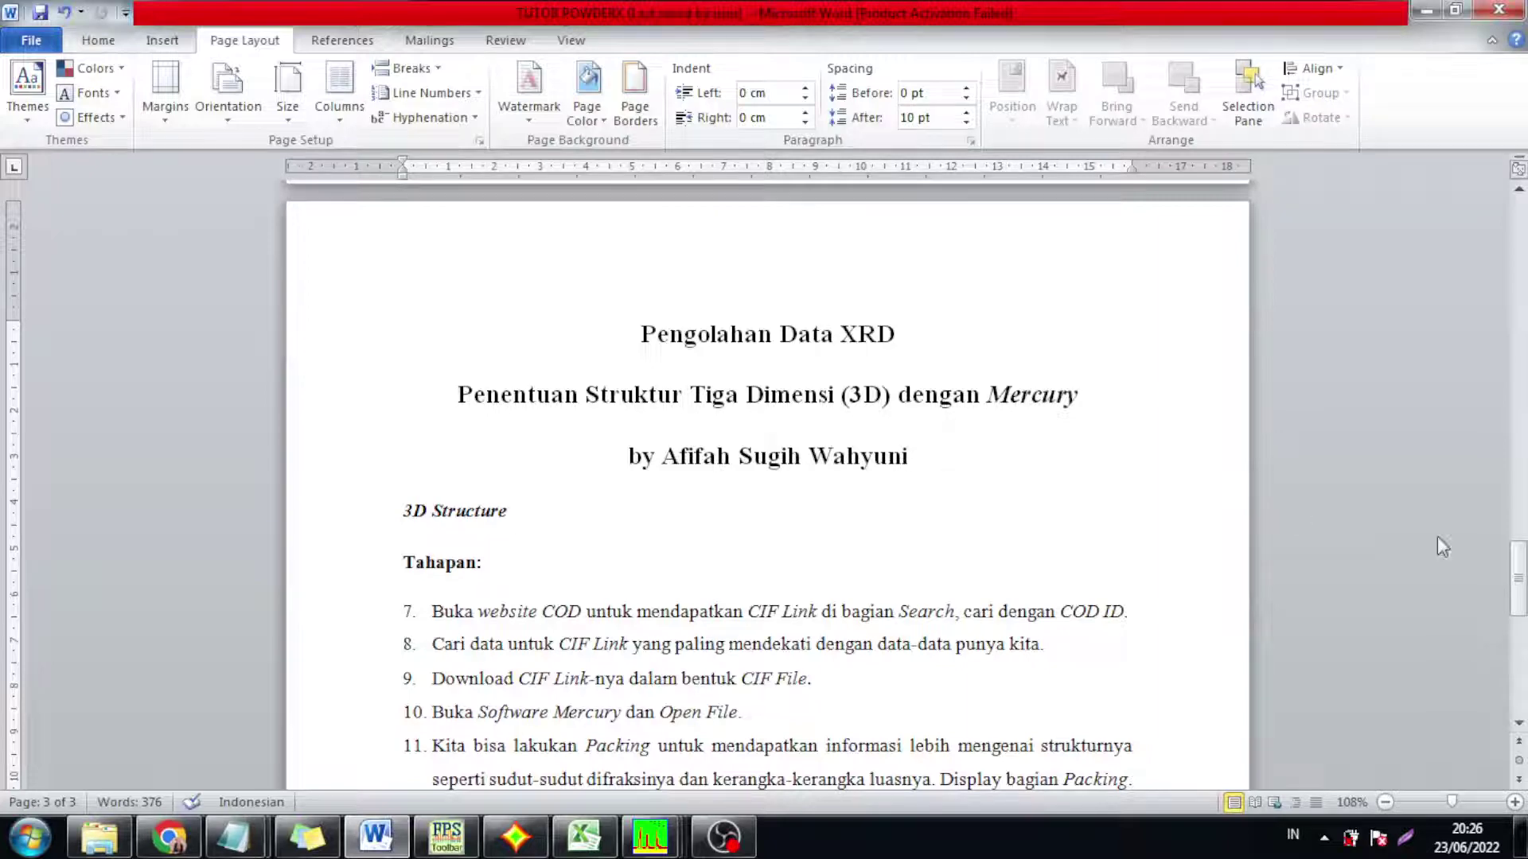
drag(1518, 569, 1520, 581)
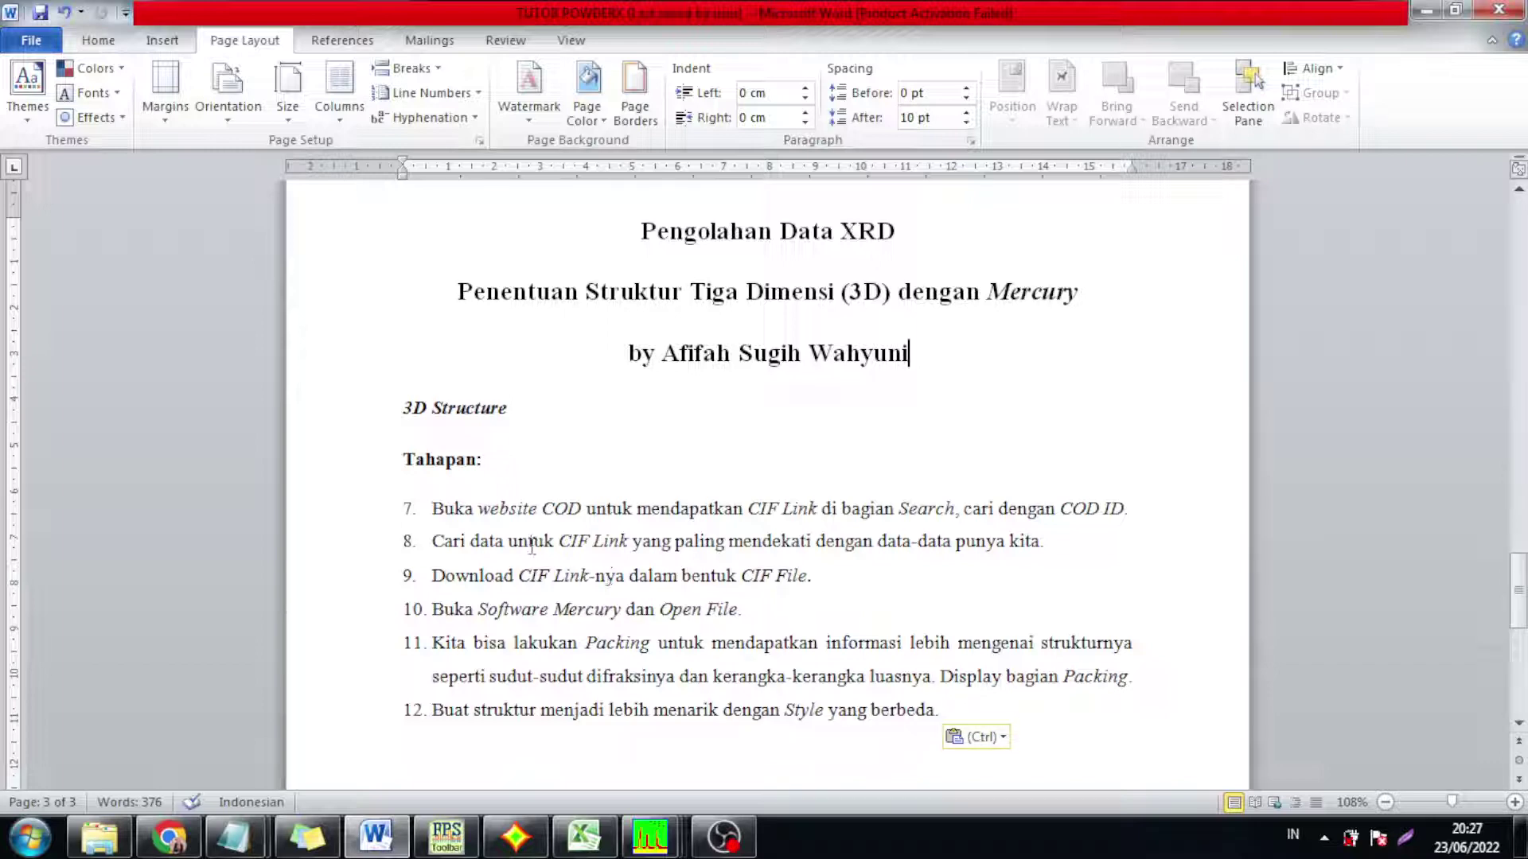
Convert the whole numbered list of steps under "Tahapan" into a bulleted list
click(412, 508)
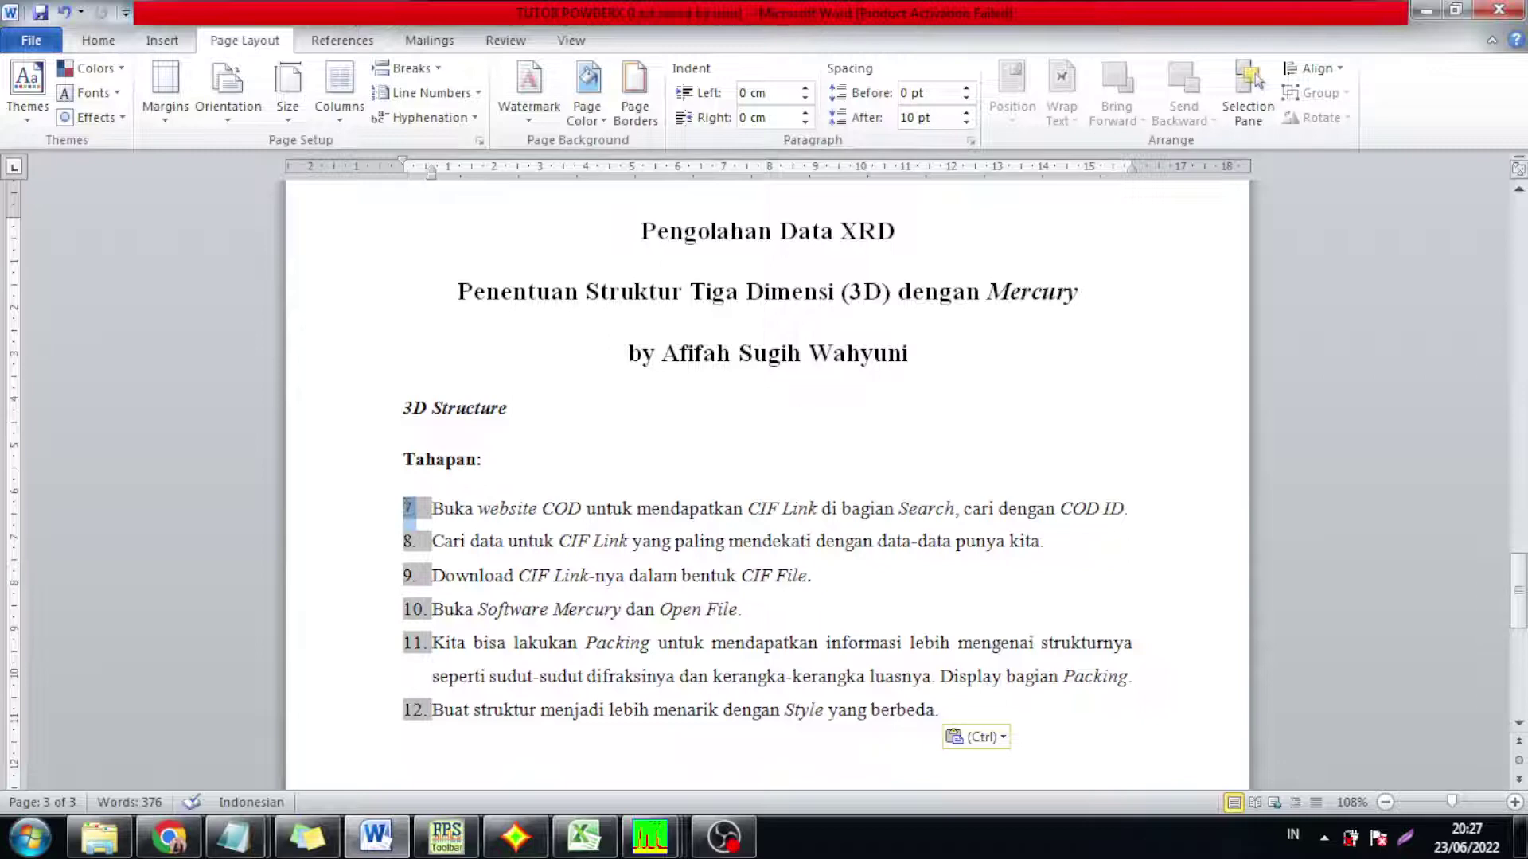
drag(412, 507, 111, 68)
click(615, 613)
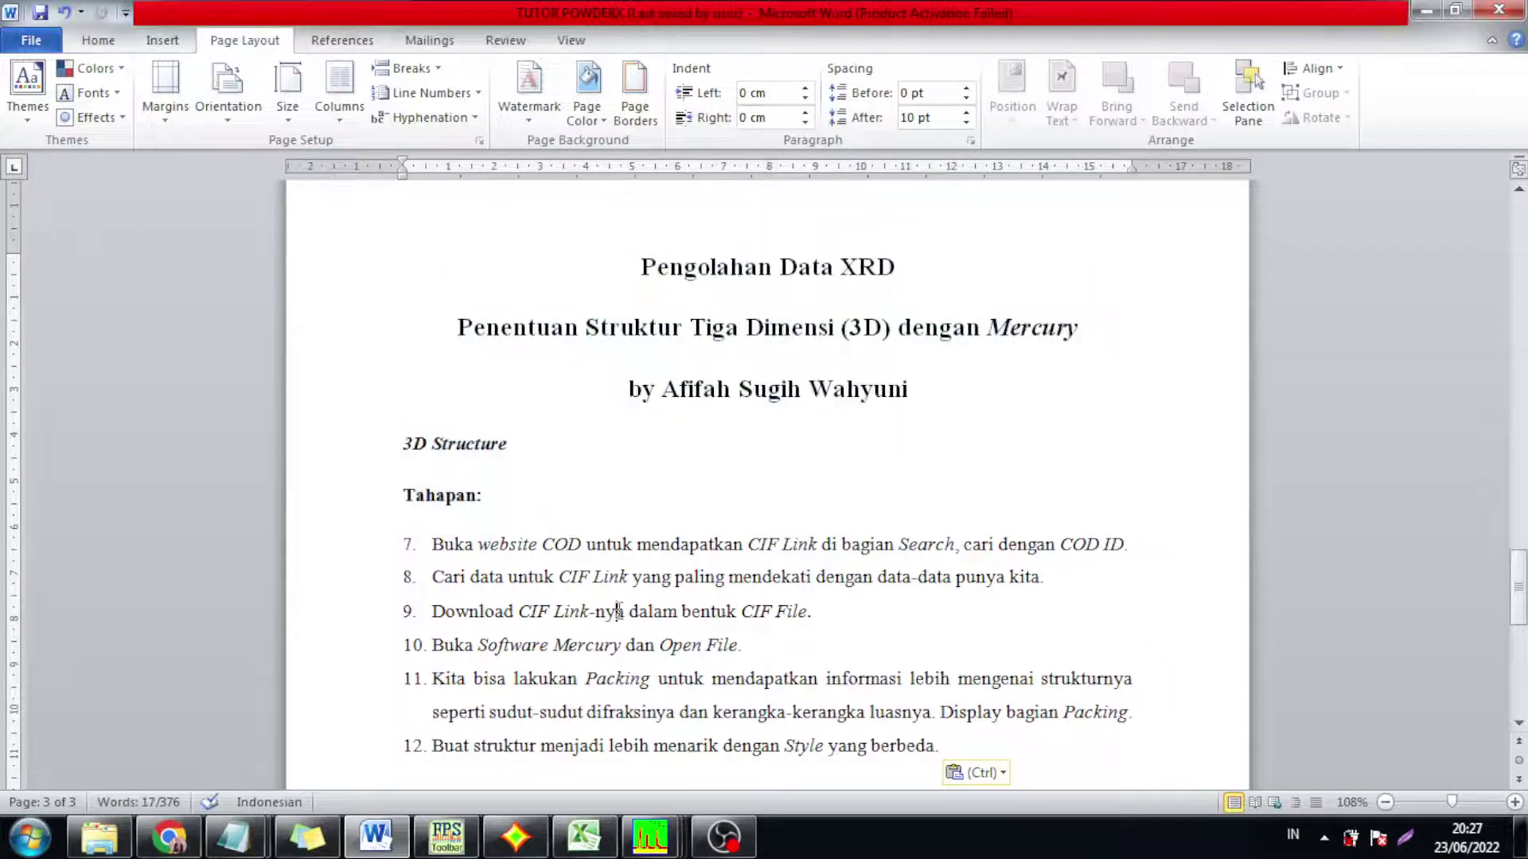
click(412, 545)
click(117, 47)
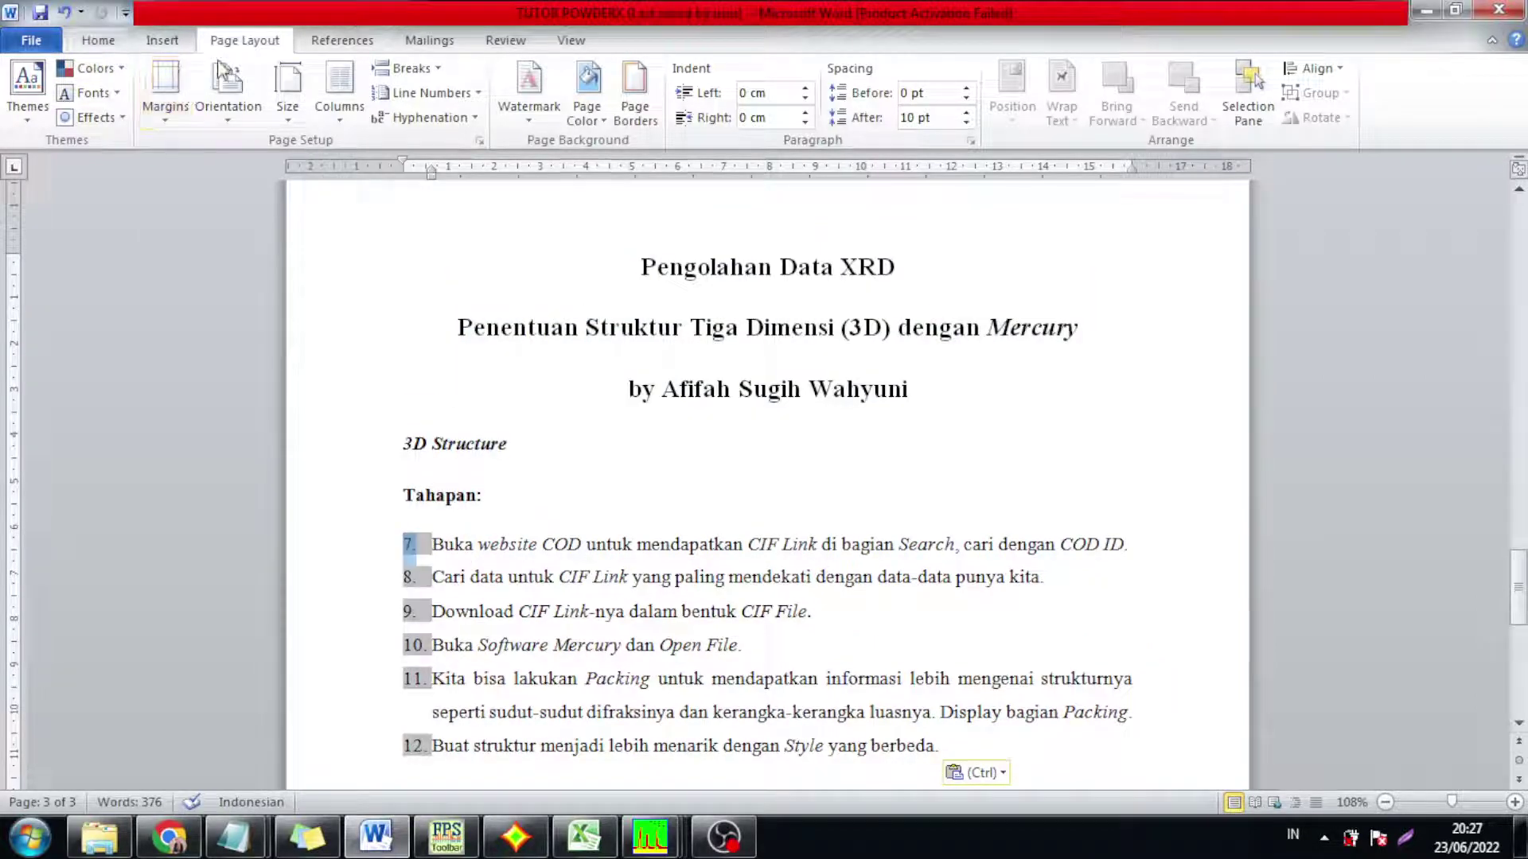
click(528, 78)
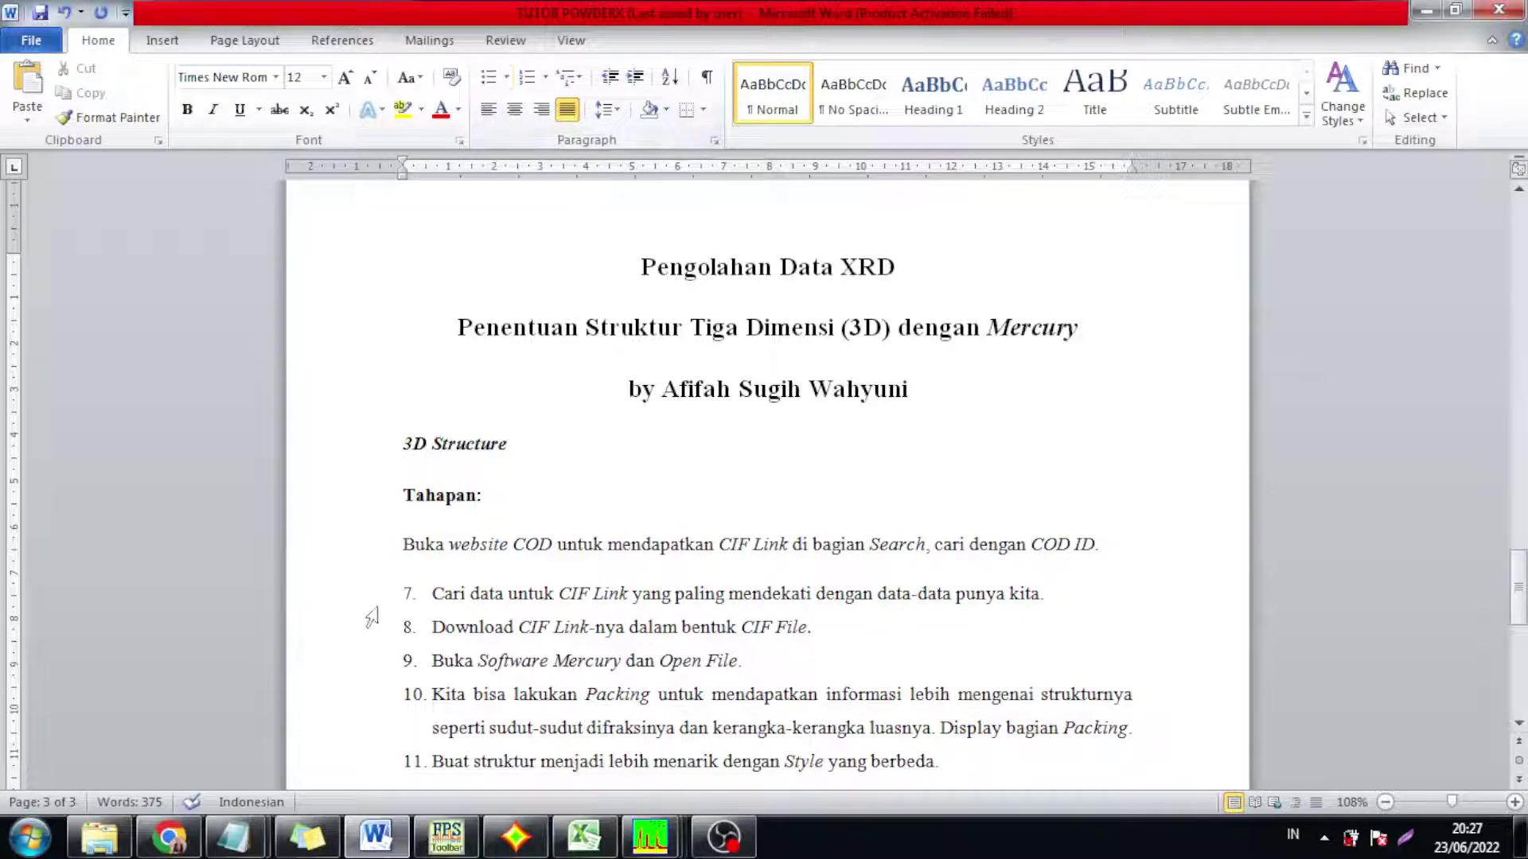
drag(408, 548, 991, 726)
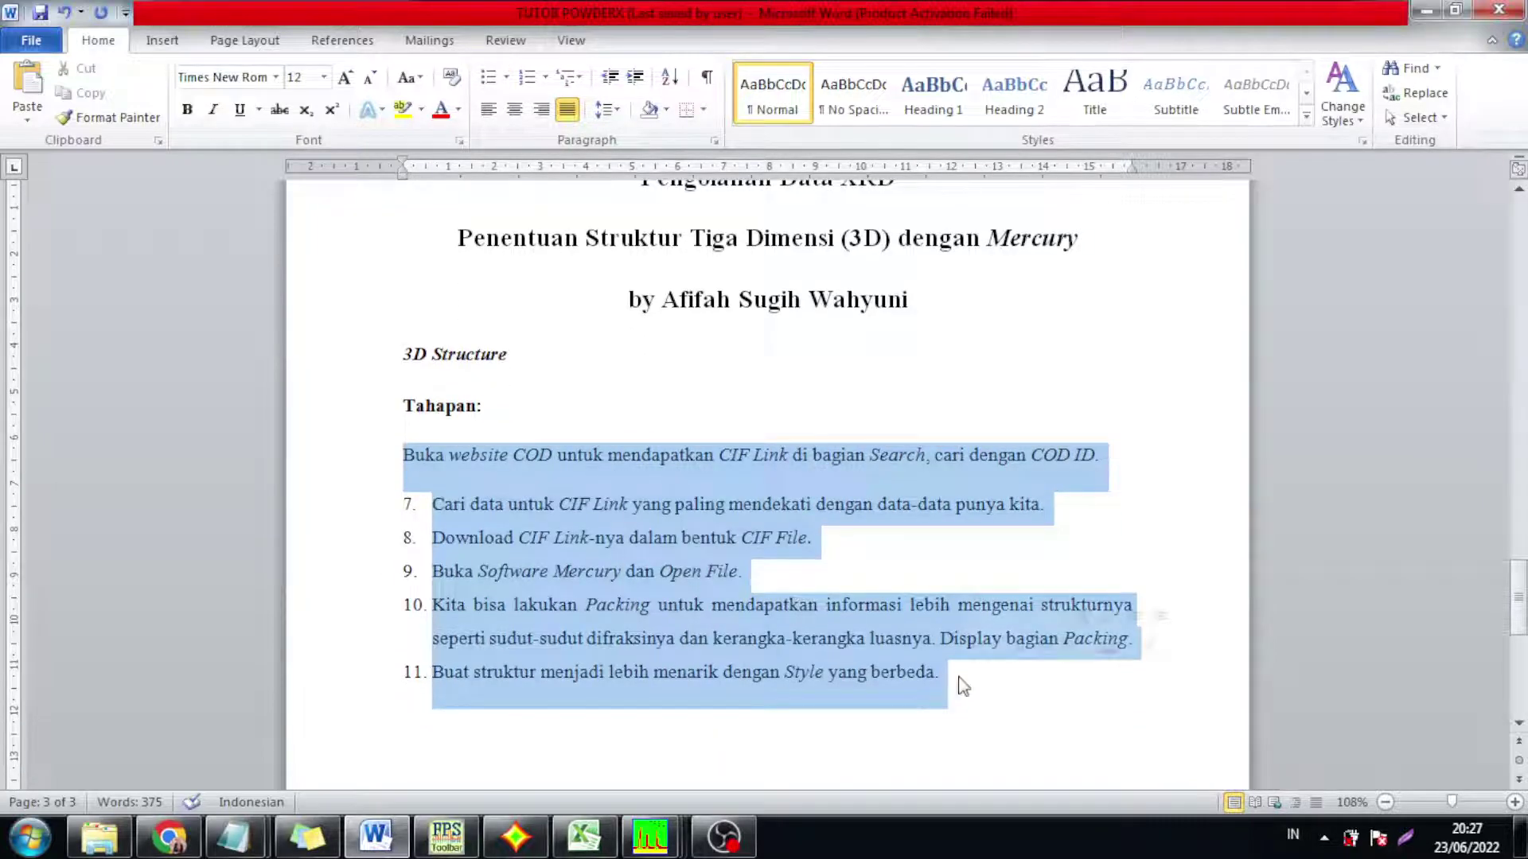
click(487, 78)
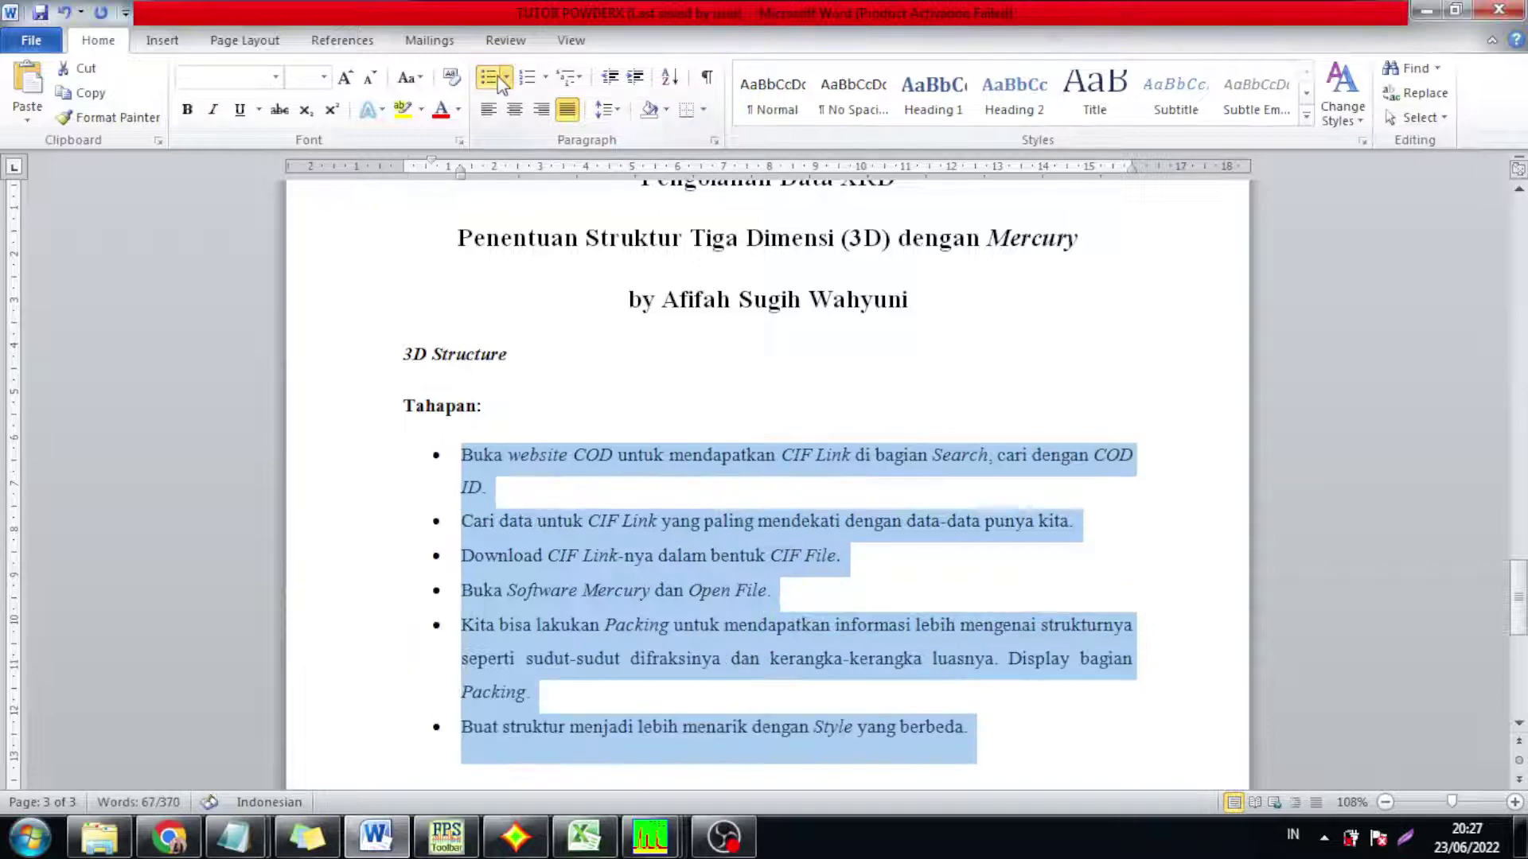
click(781, 728)
Switch to Chrome and bring up the Crystallography Open Database page
drag(1518, 597, 1518, 609)
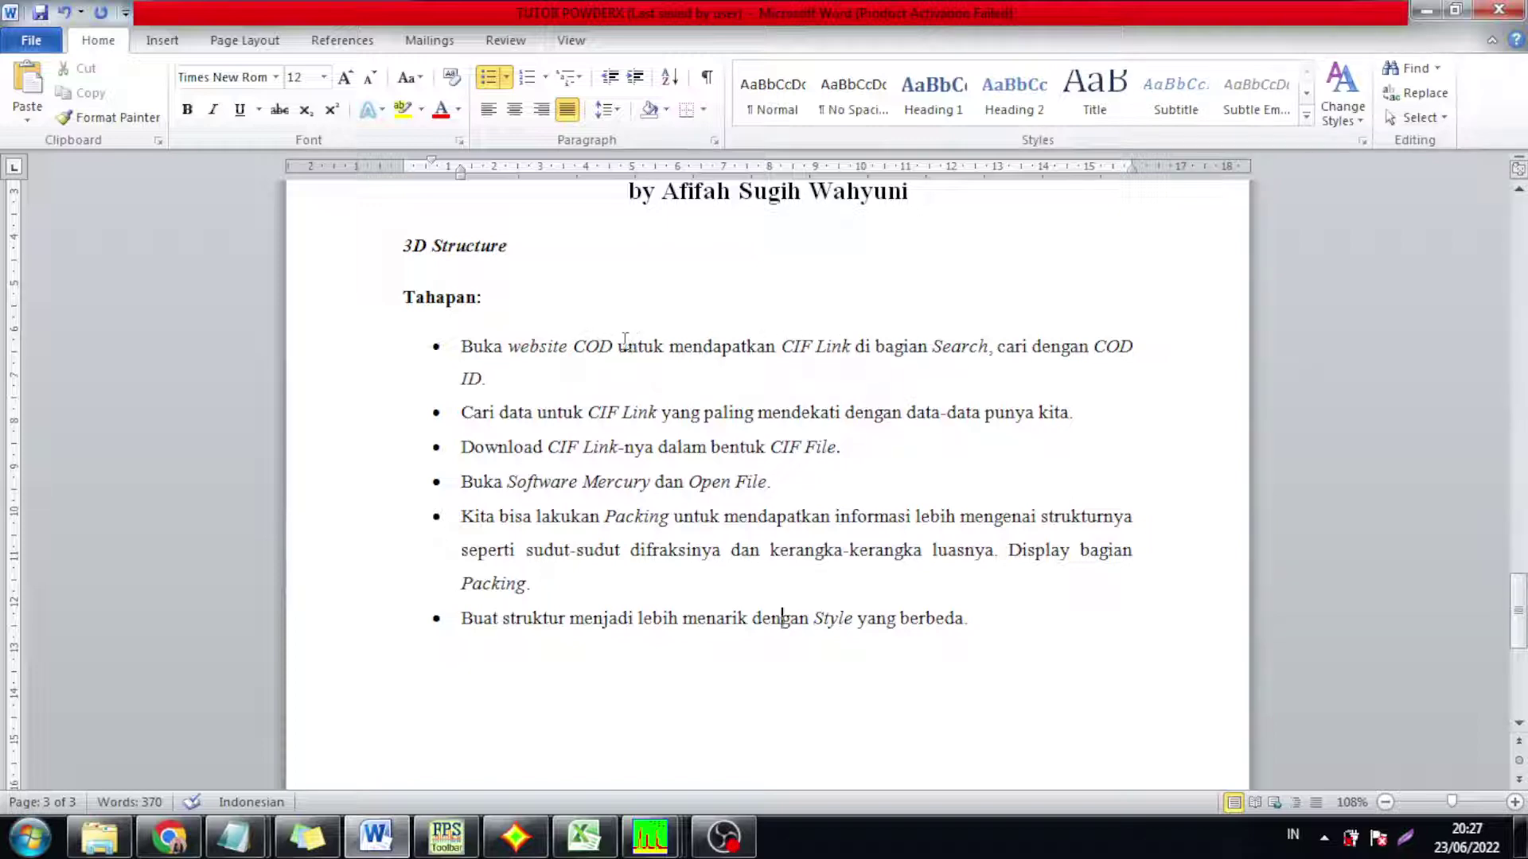
drag(1518, 611, 1518, 599)
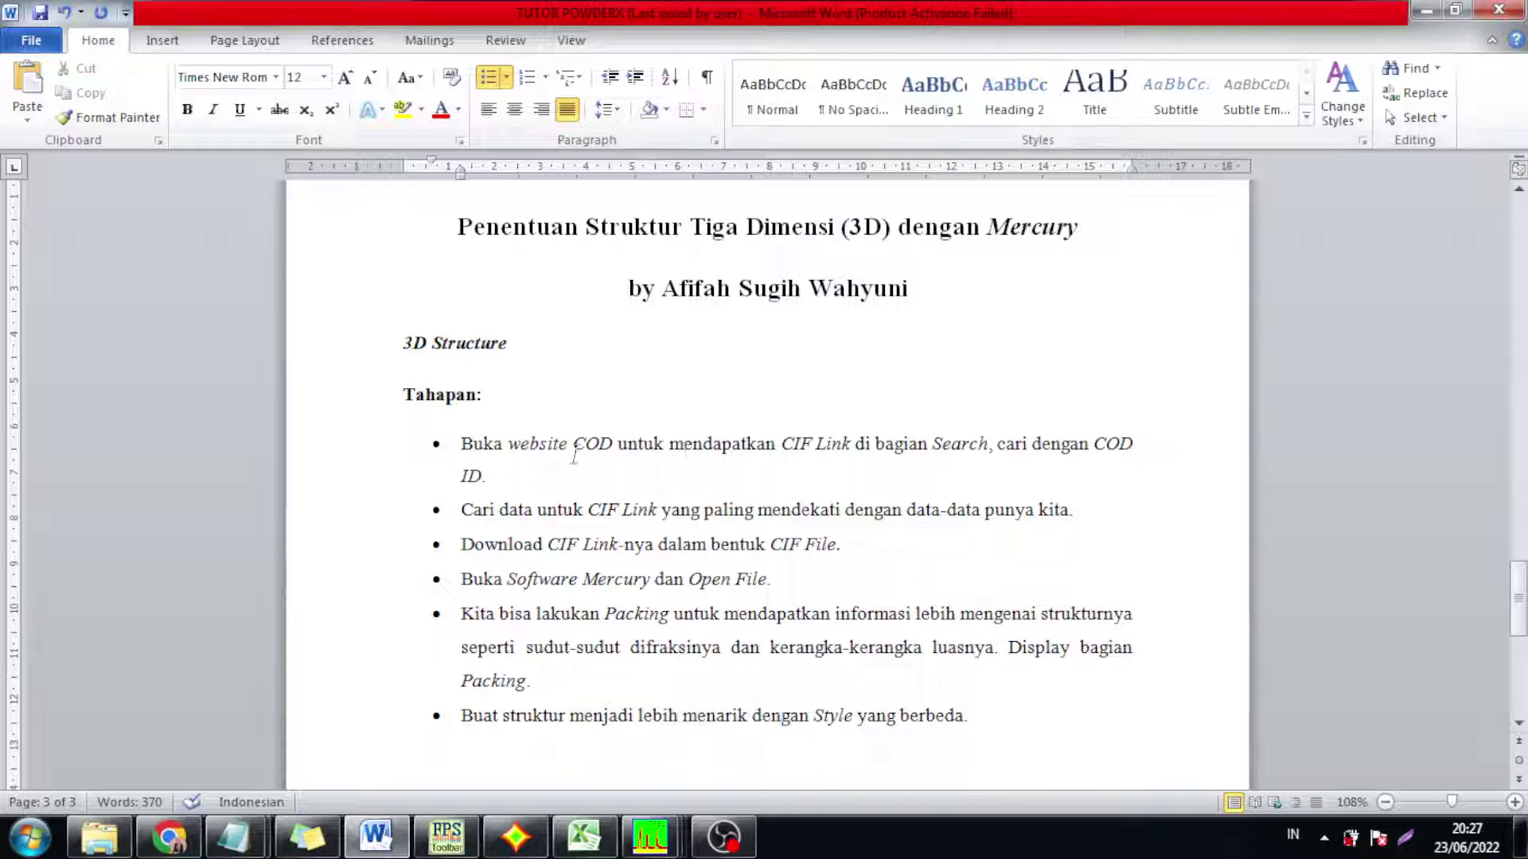
click(171, 835)
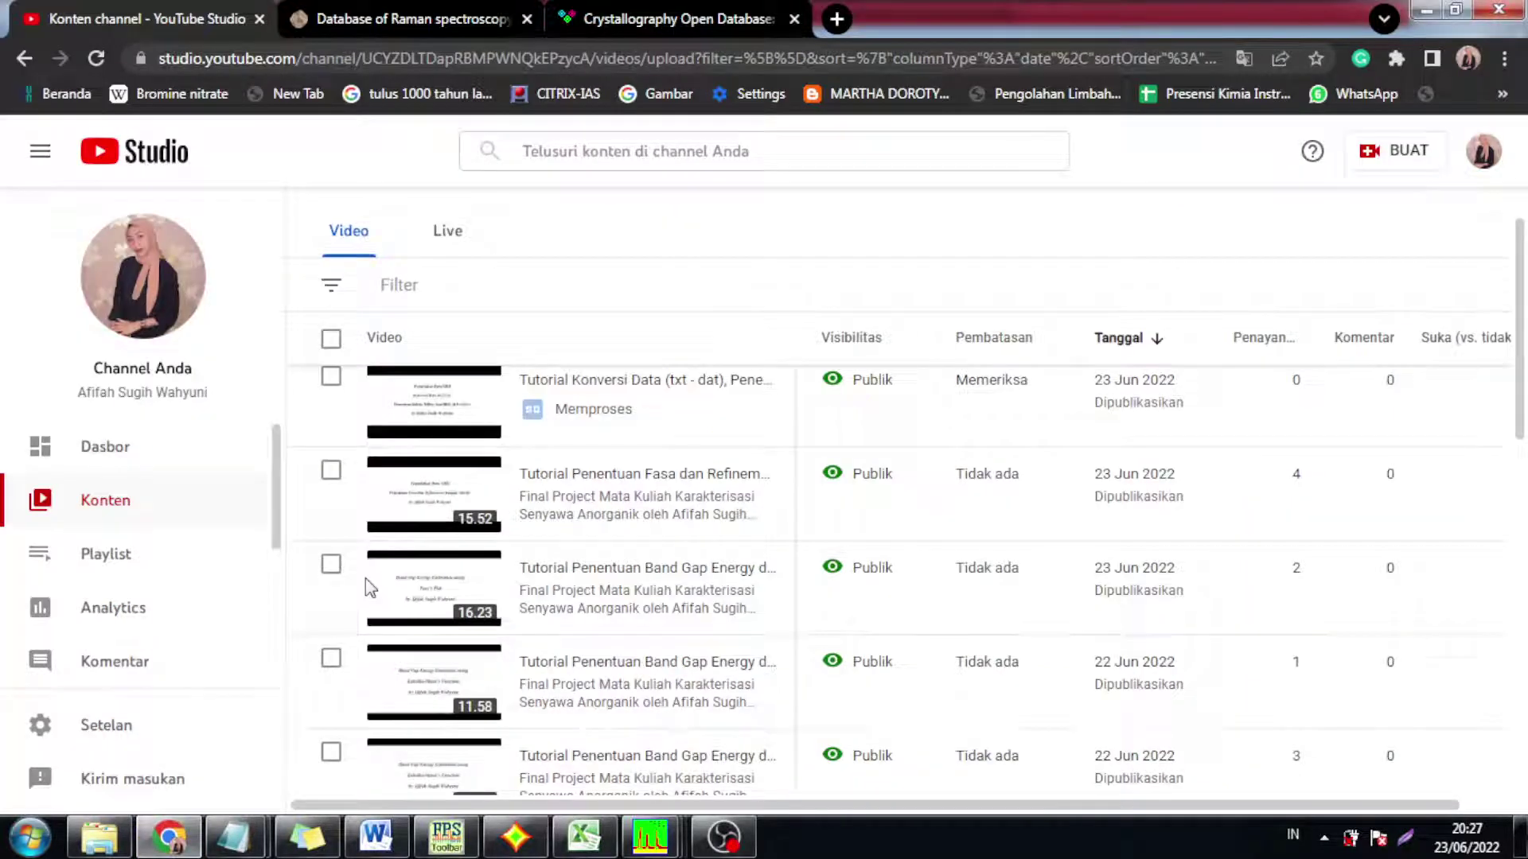
click(658, 18)
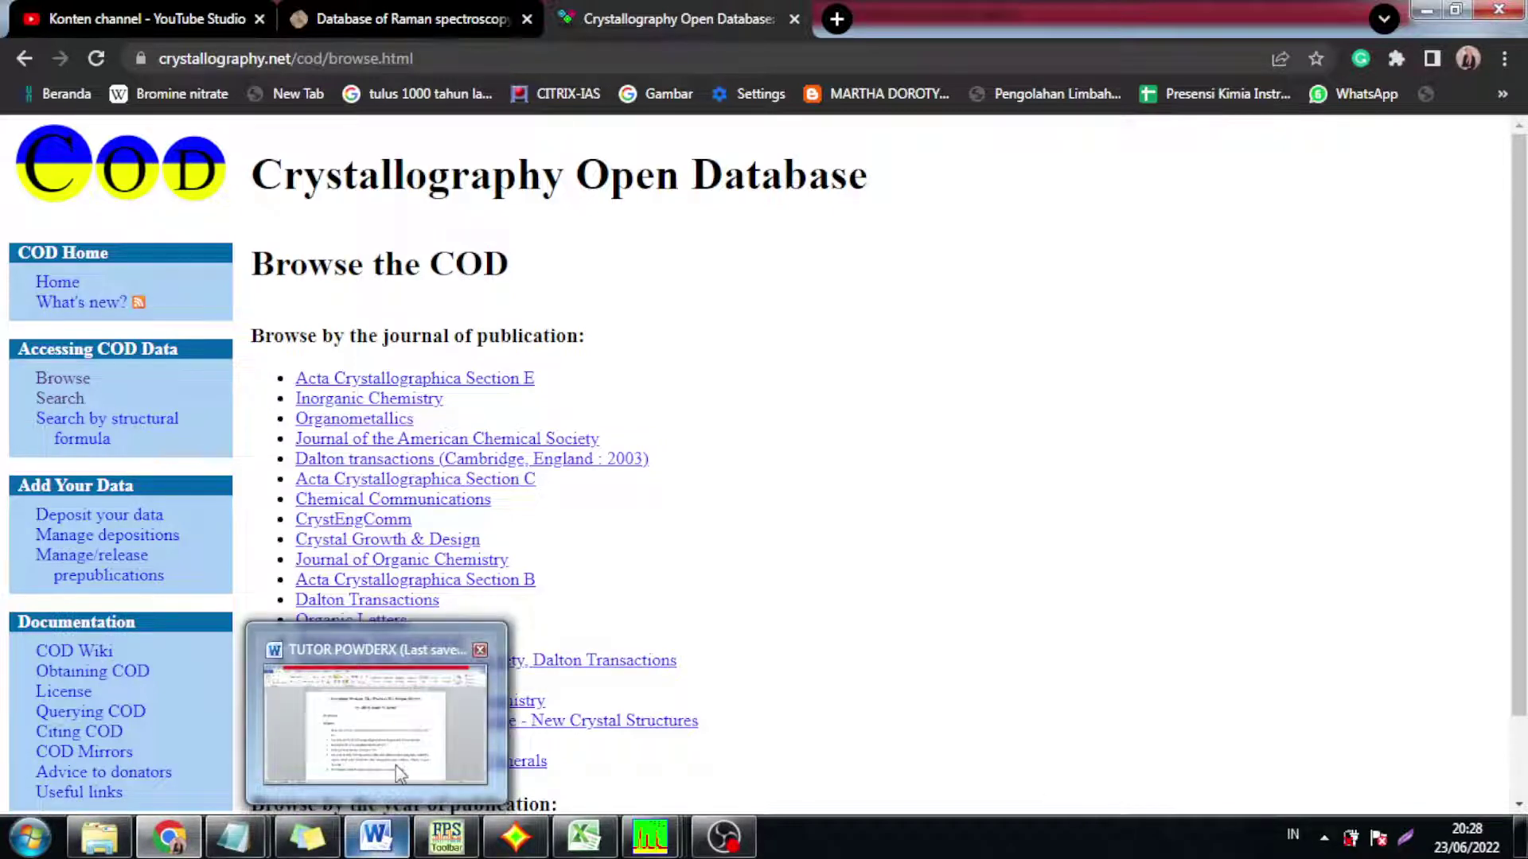
Return to Word and apply the red font colour to the first bullet, about finding the CIF link on the COD website
click(376, 848)
drag(462, 443, 525, 476)
click(439, 111)
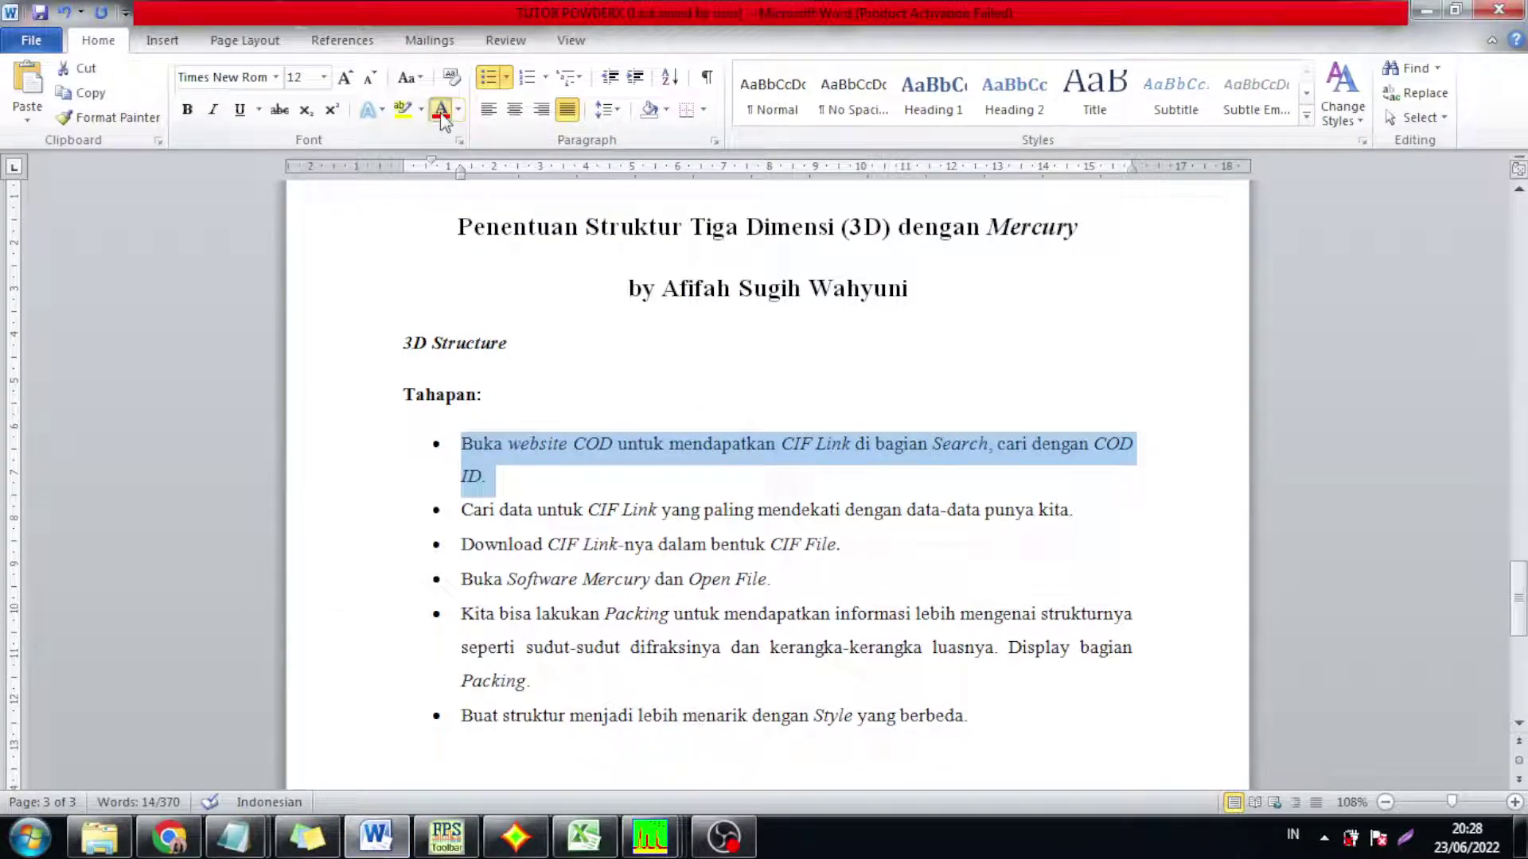
Switch back to Chrome and open the COD website's Search page
click(377, 837)
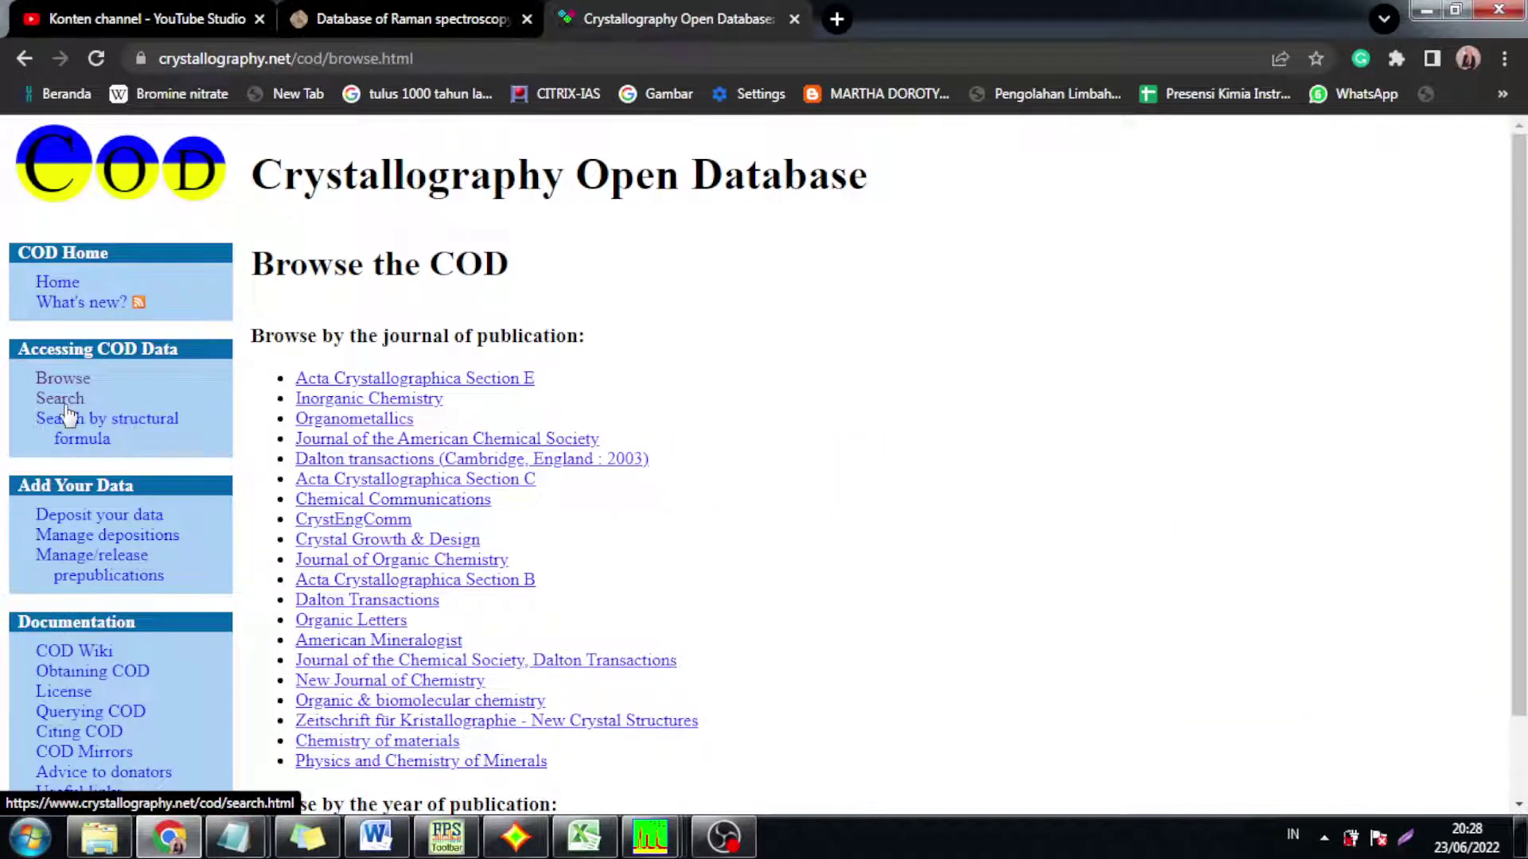
click(69, 413)
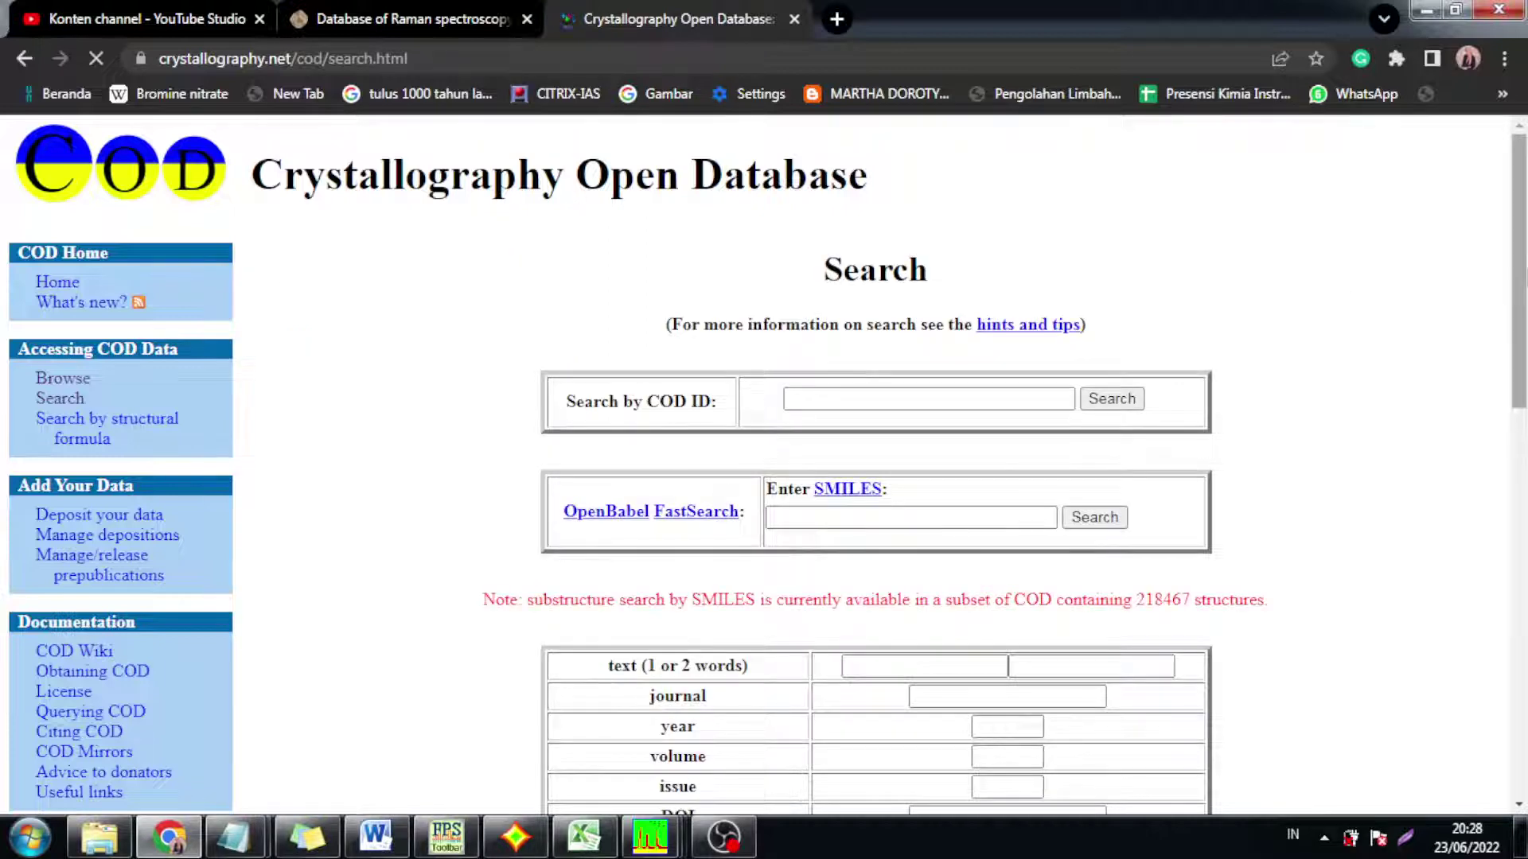
scroll(1509, 265, down, 1)
scroll(1509, 265, up, 1)
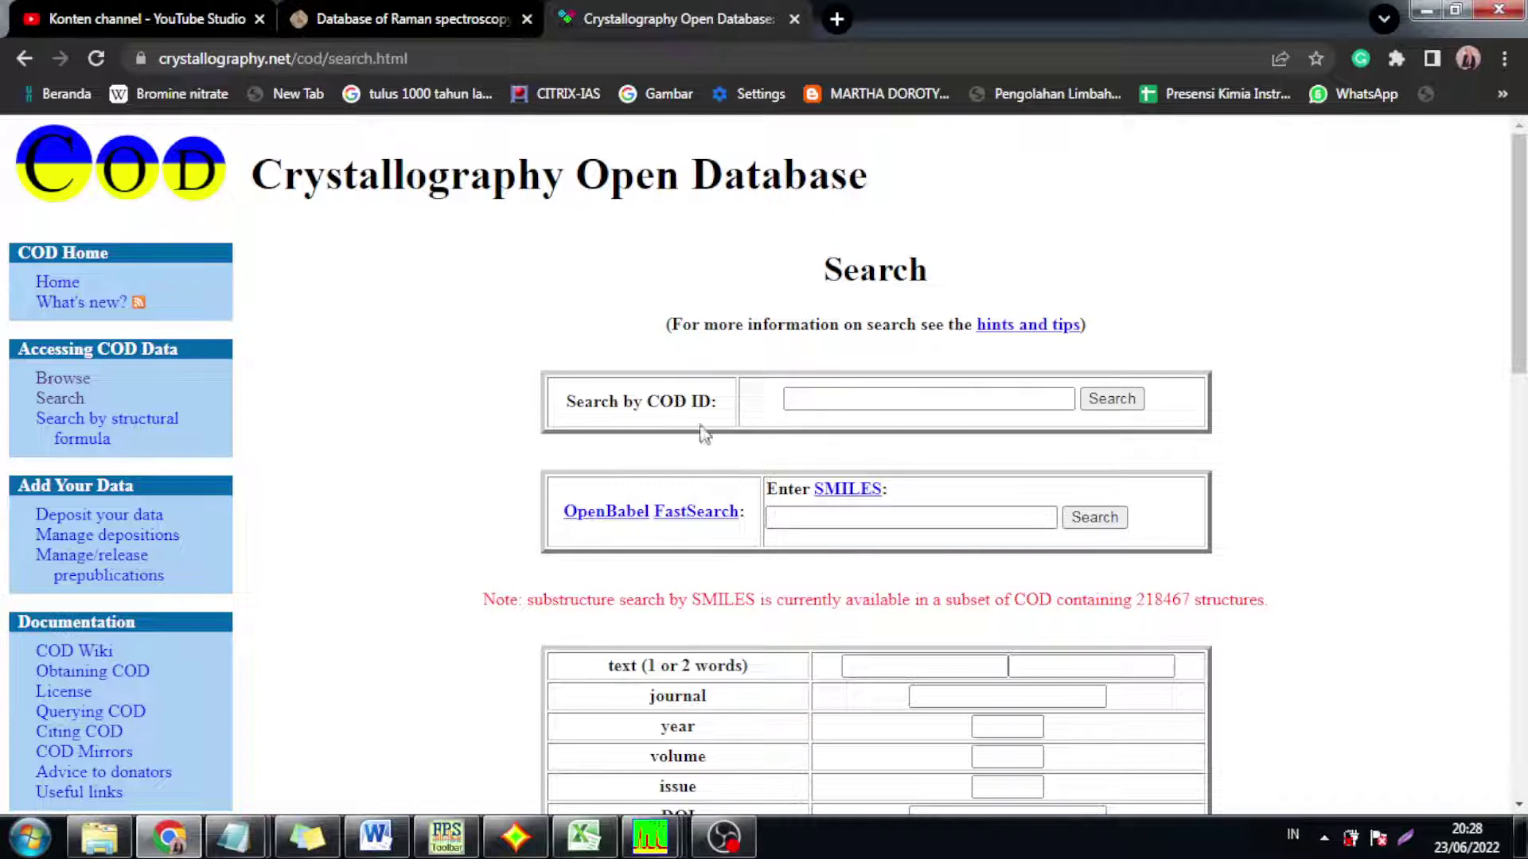
Examine the COD search options, from COD ID and SMILES to text, chemical formula, elements and cell parameters
scroll(1107, 461, down, 2)
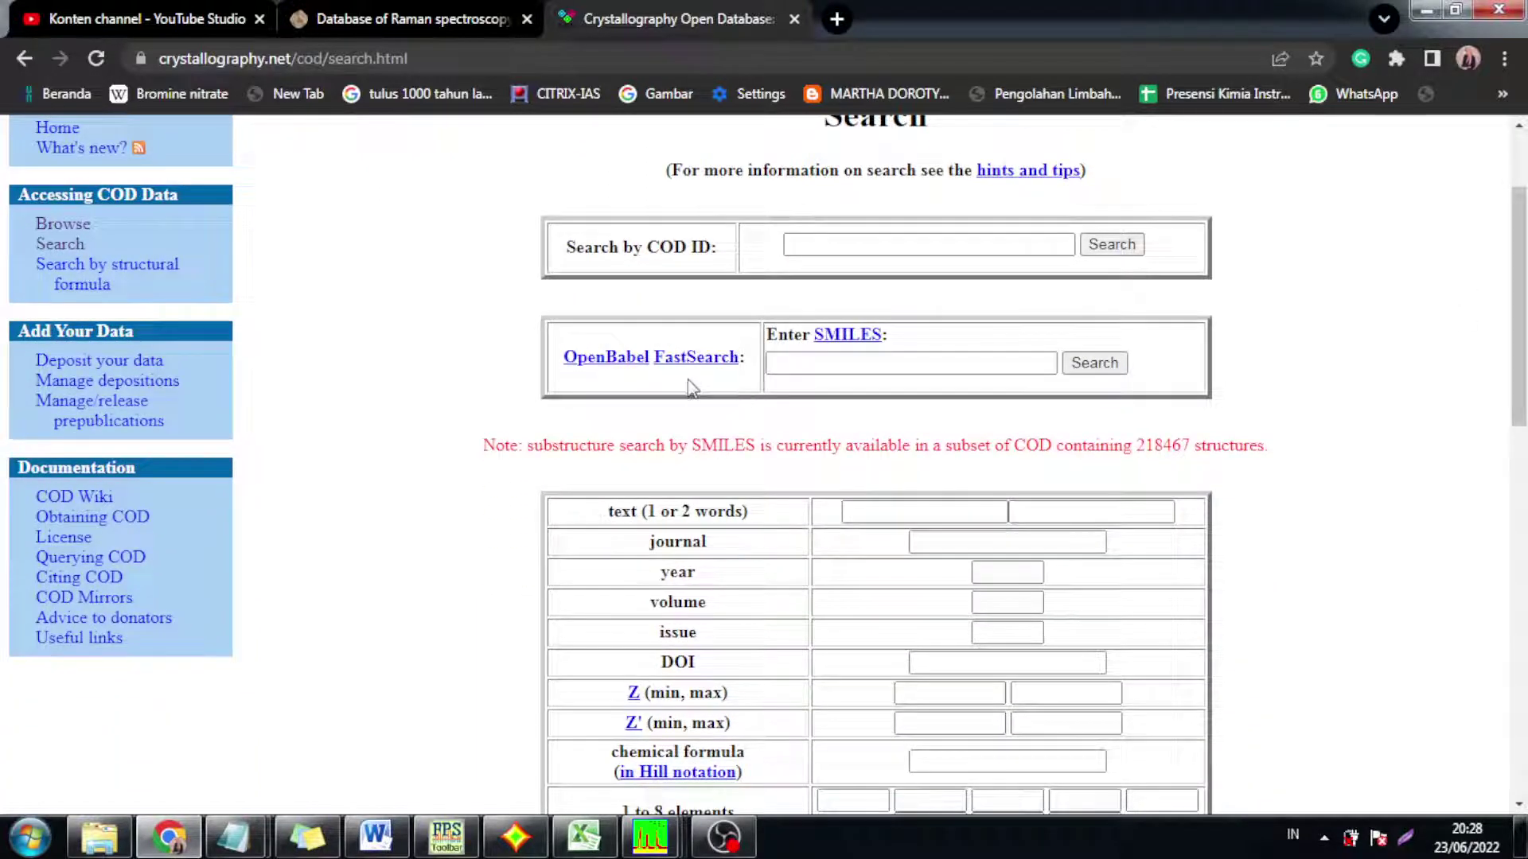
scroll(927, 372, down, 4)
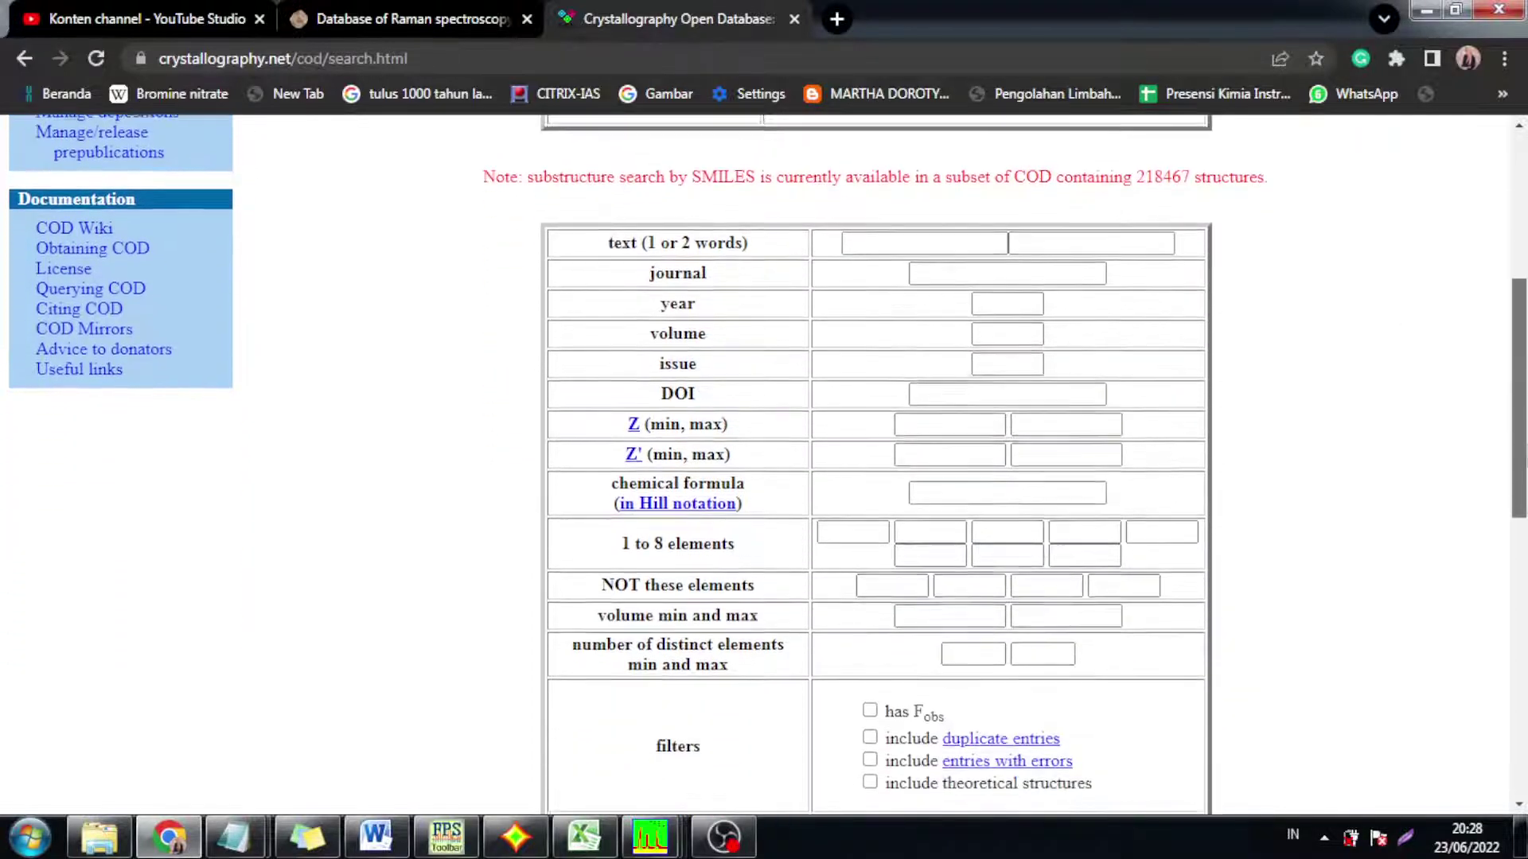
drag(1518, 527, 1519, 529)
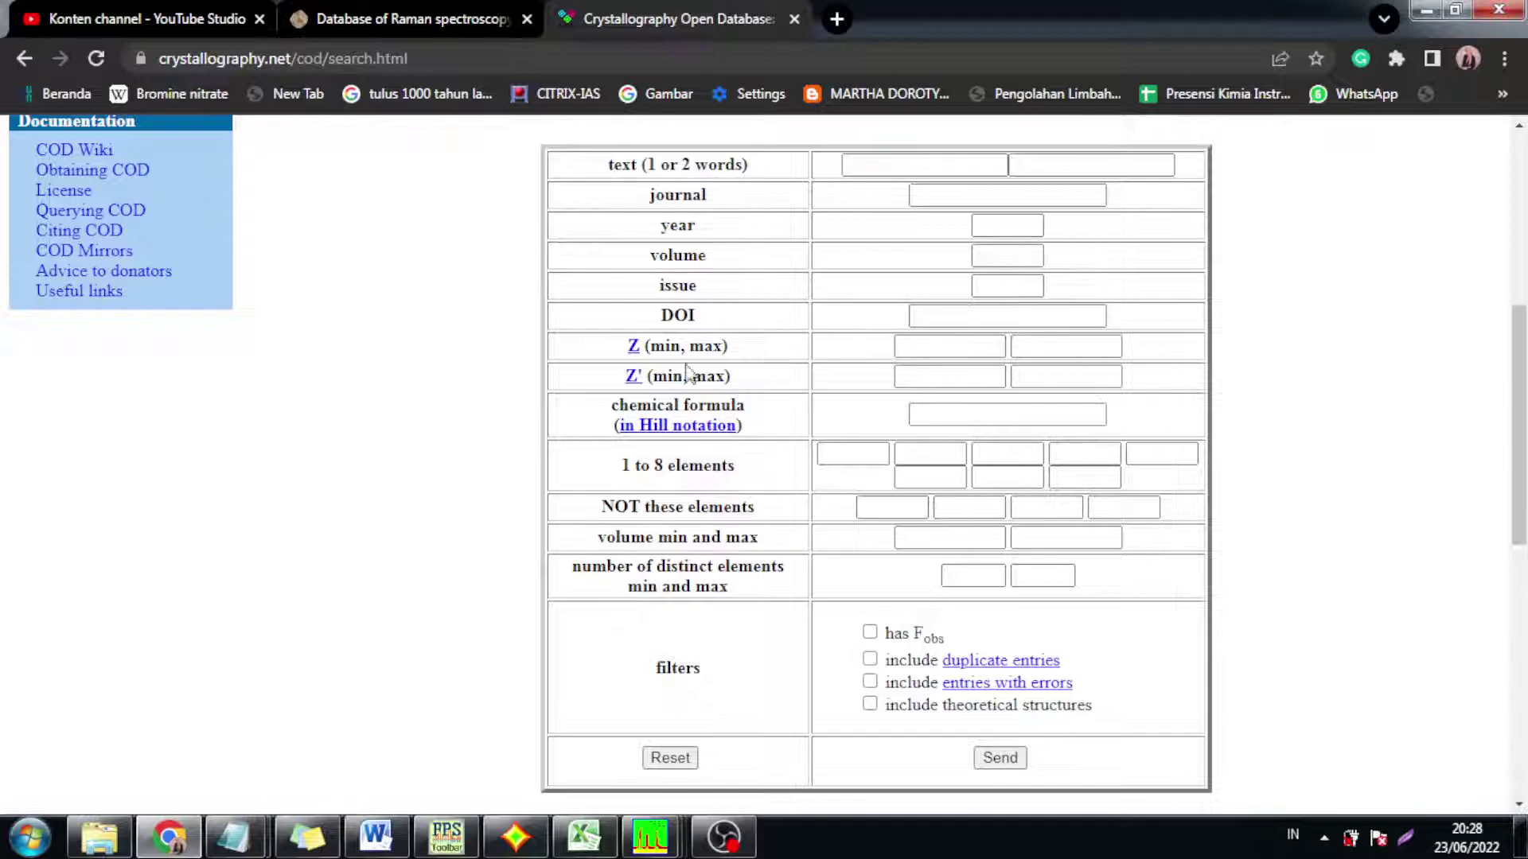
drag(1518, 438, 1519, 442)
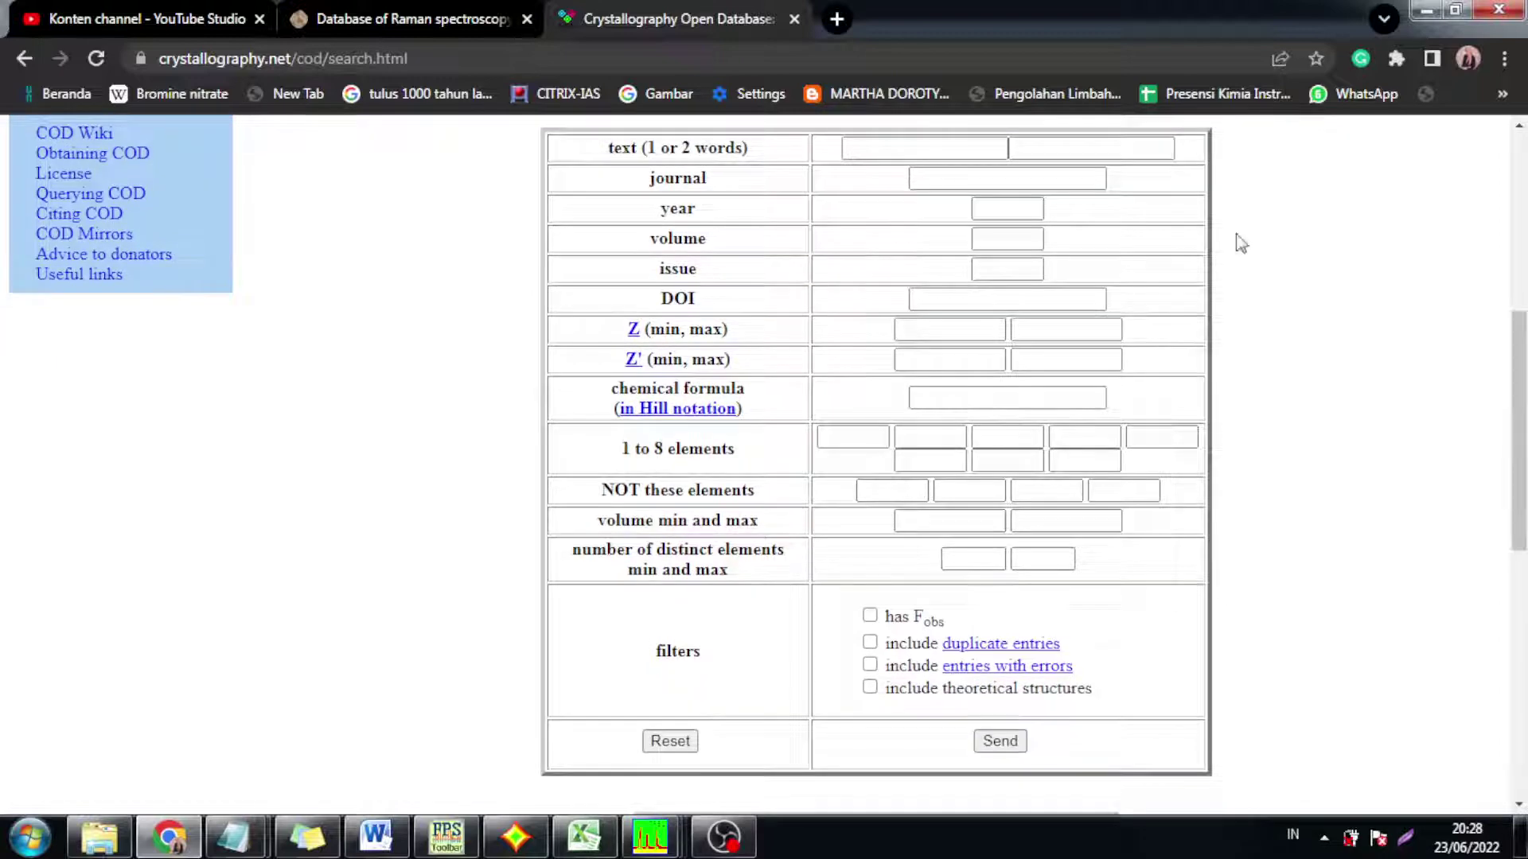
scroll(720, 412, down, 7)
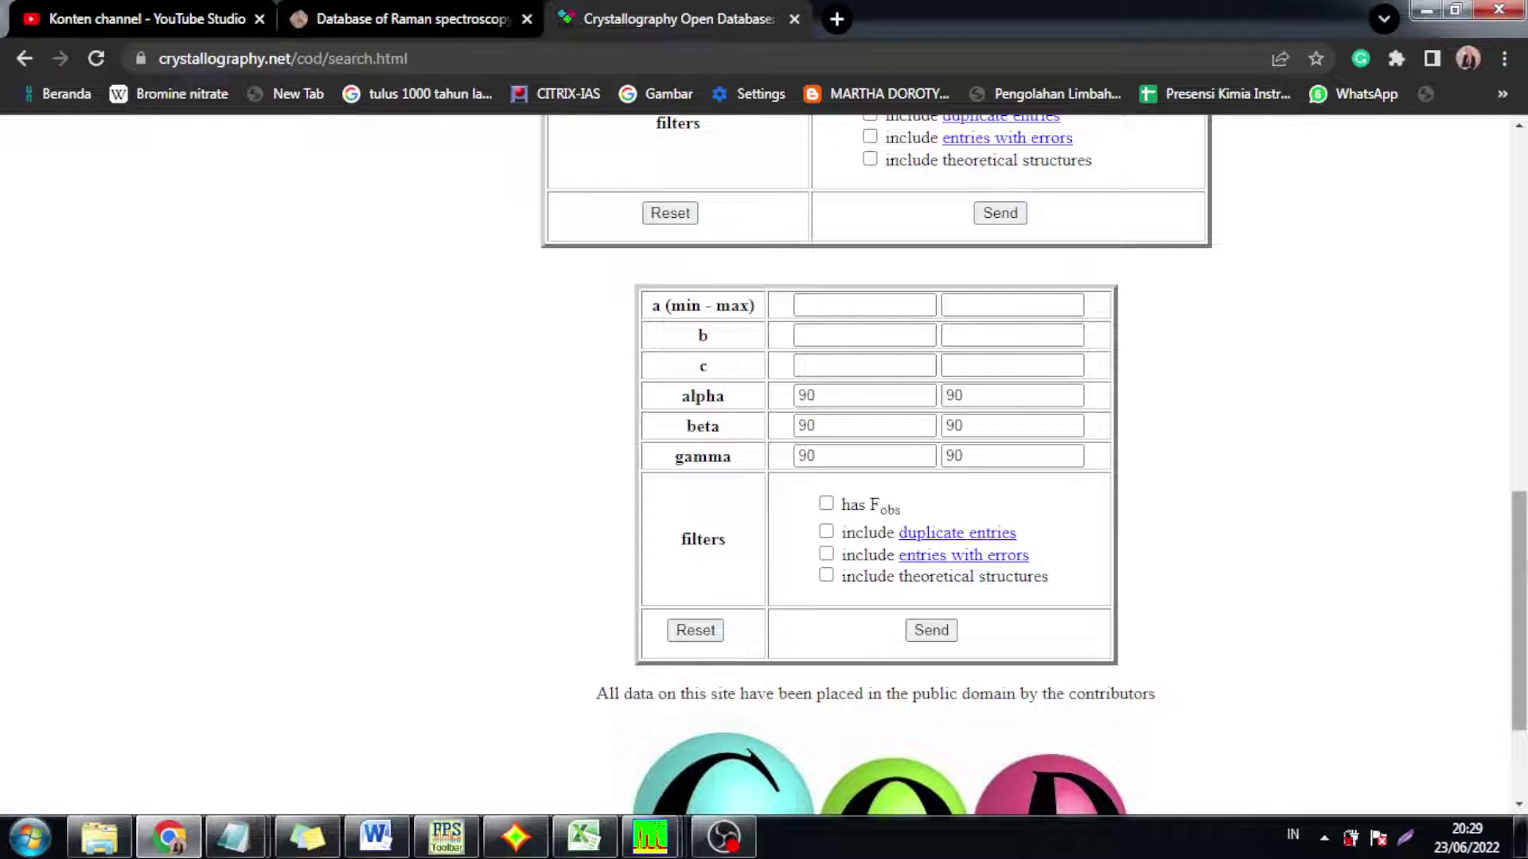
drag(1519, 533, 1526, 179)
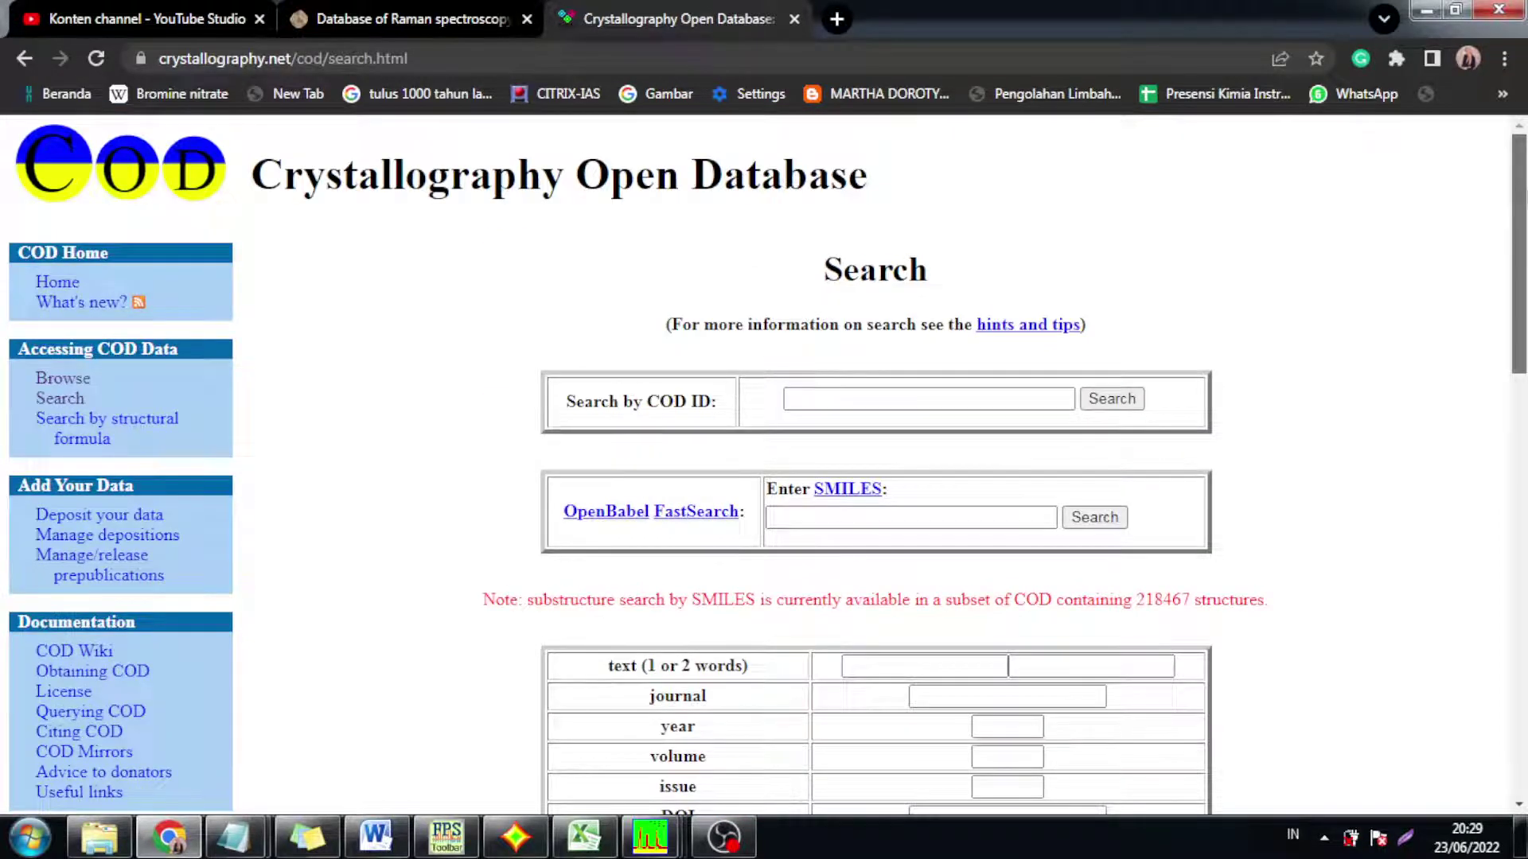
scroll(870, 273, down, 1)
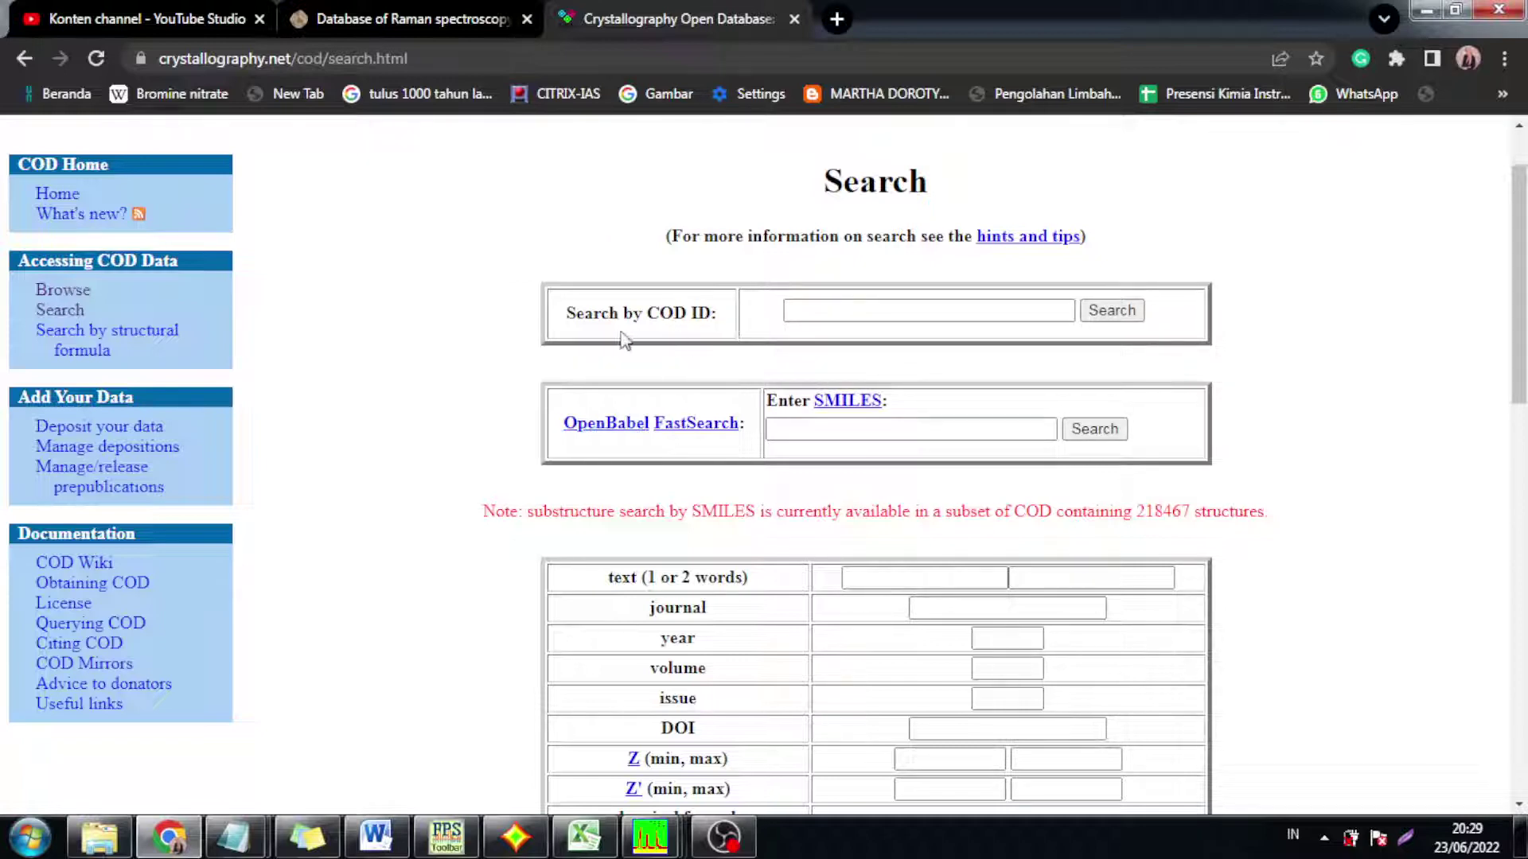
Check the bibliography and origin data of the refined TiO2 entry in Match!, and return to the COD search page in Chrome
click(517, 837)
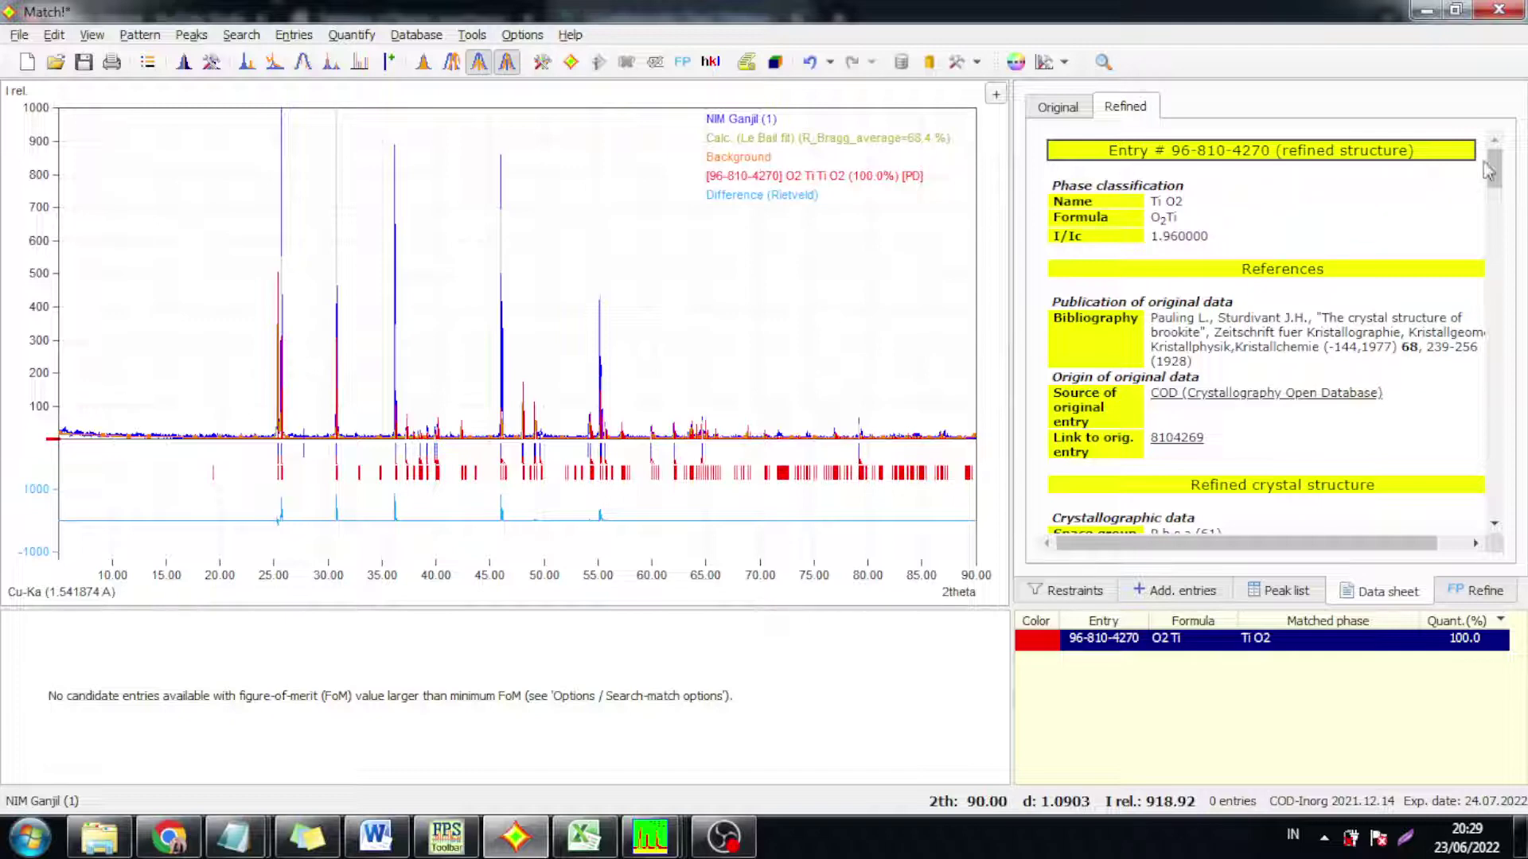
drag(1499, 170, 1503, 184)
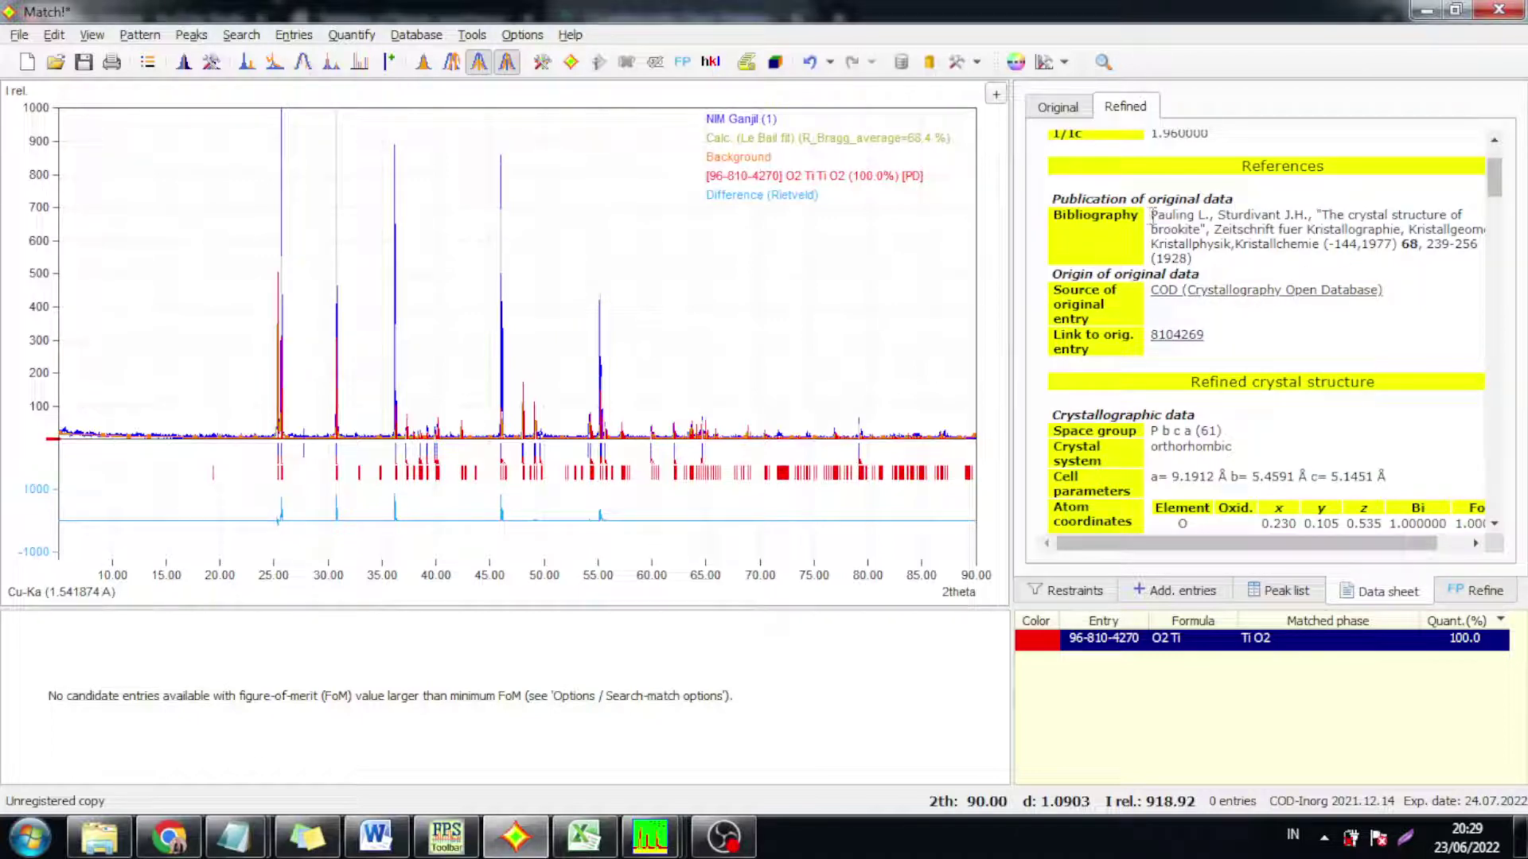
drag(1158, 224, 1195, 268)
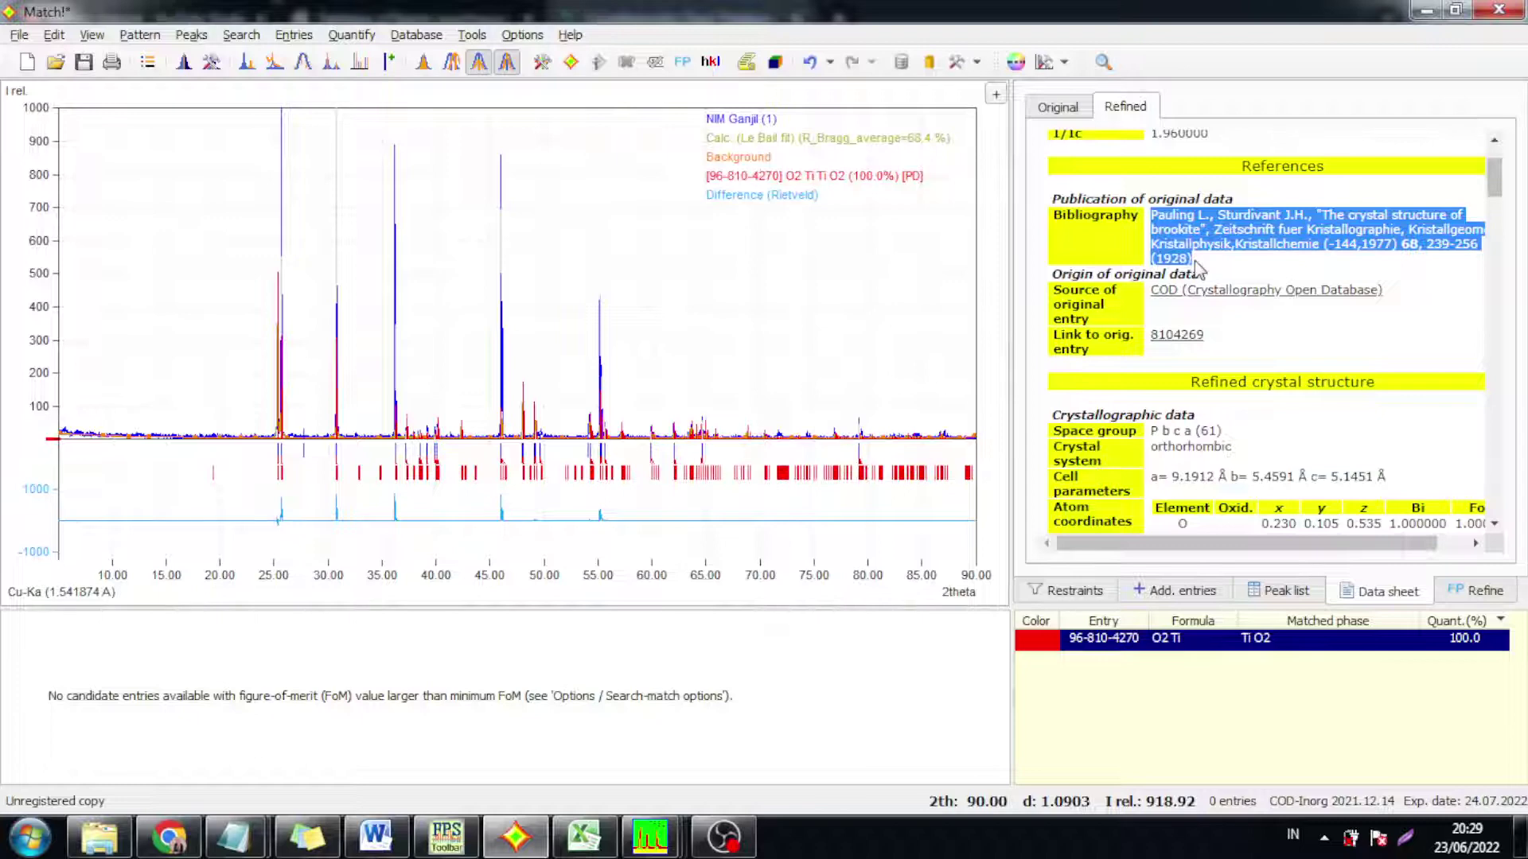
click(1281, 649)
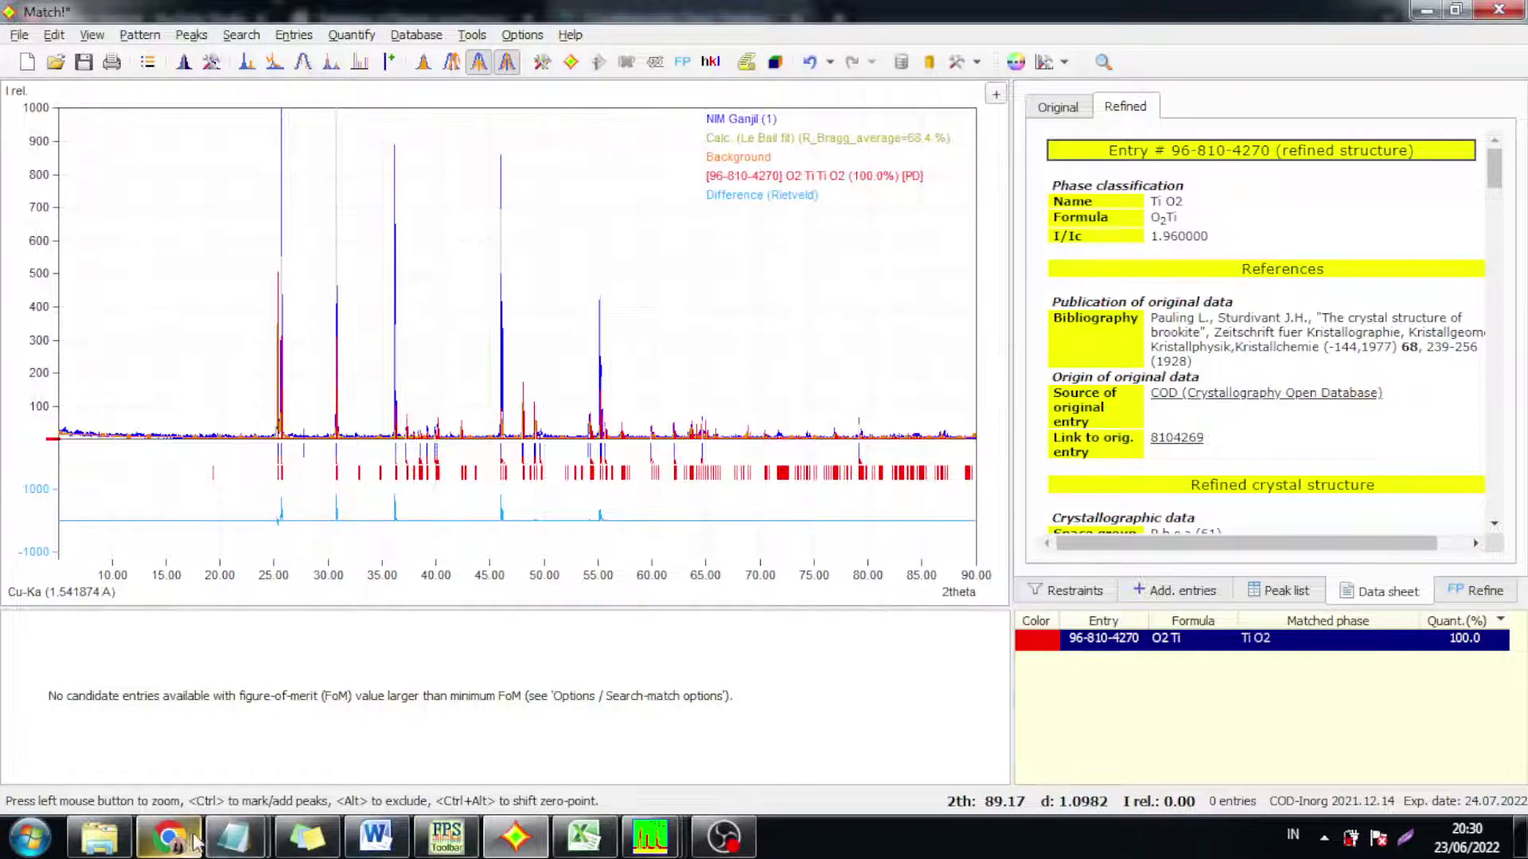
click(169, 837)
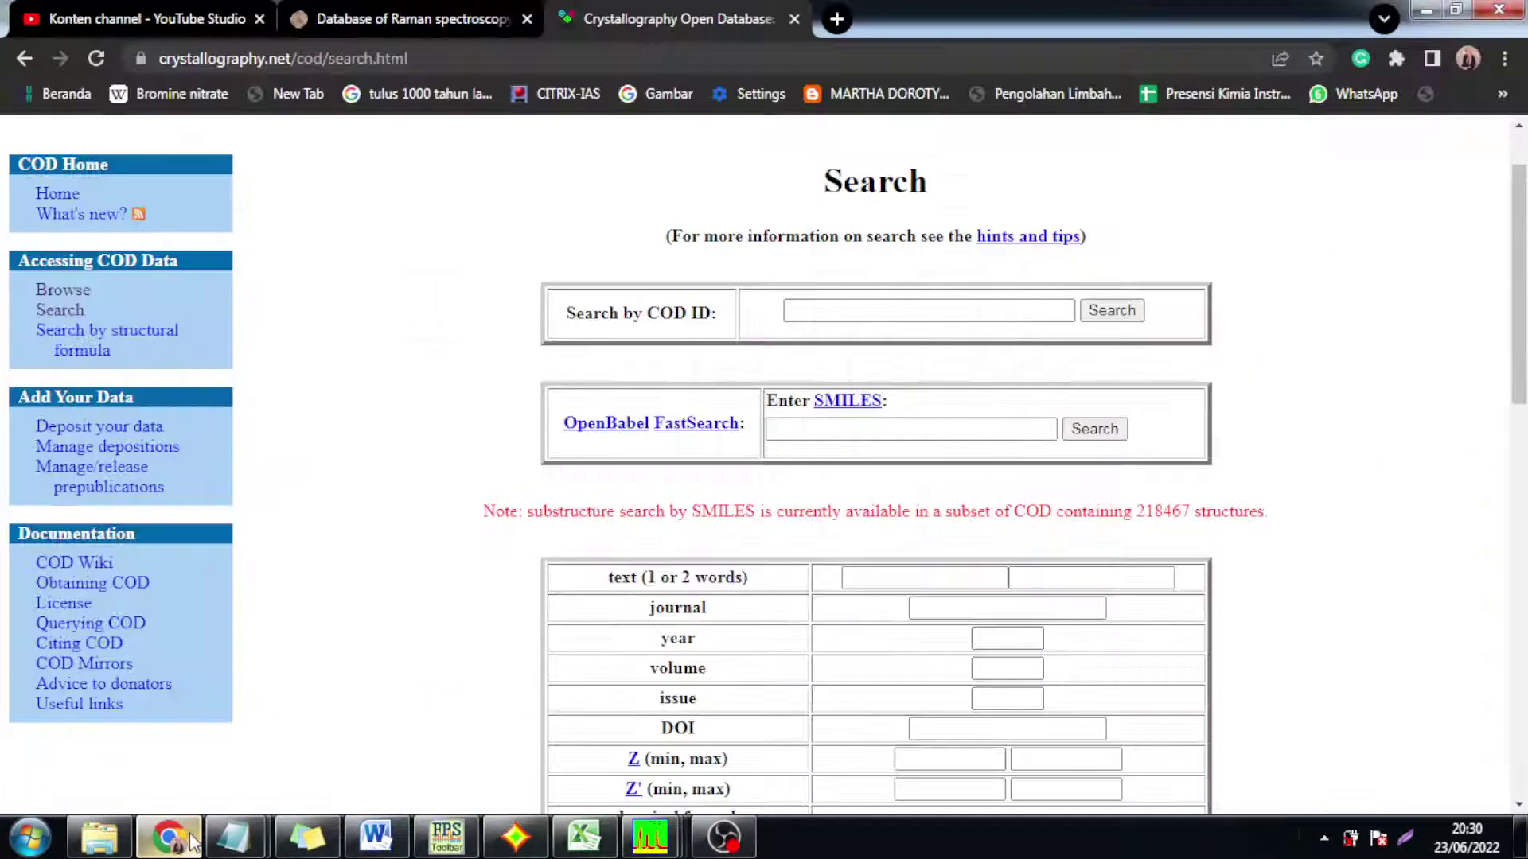
Search the Crystallography Open Database by COD ID for entry 8104269
click(829, 312)
text(8104269)
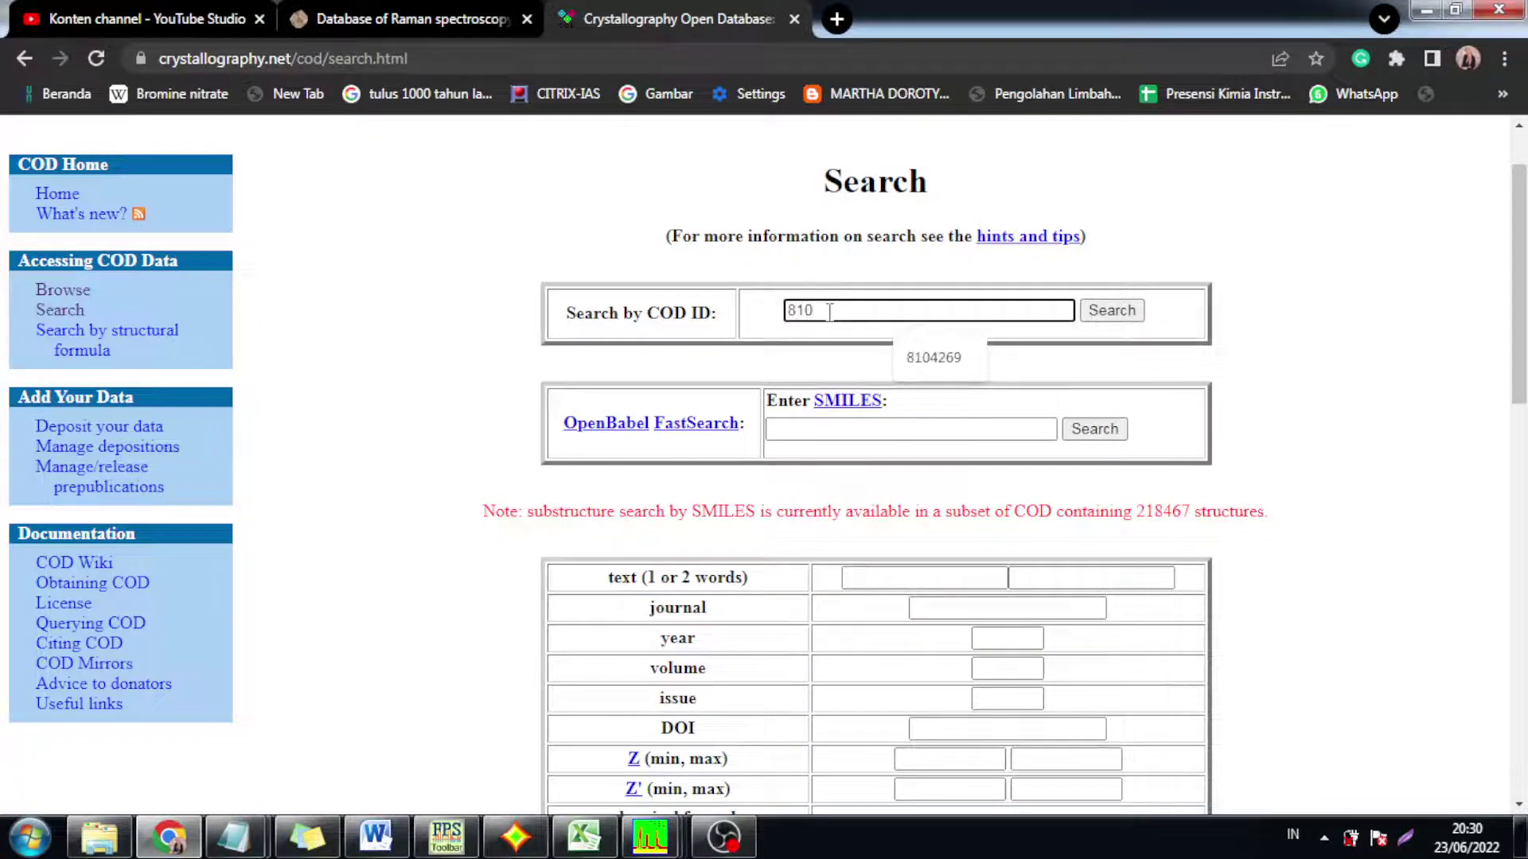
click(907, 356)
click(1111, 310)
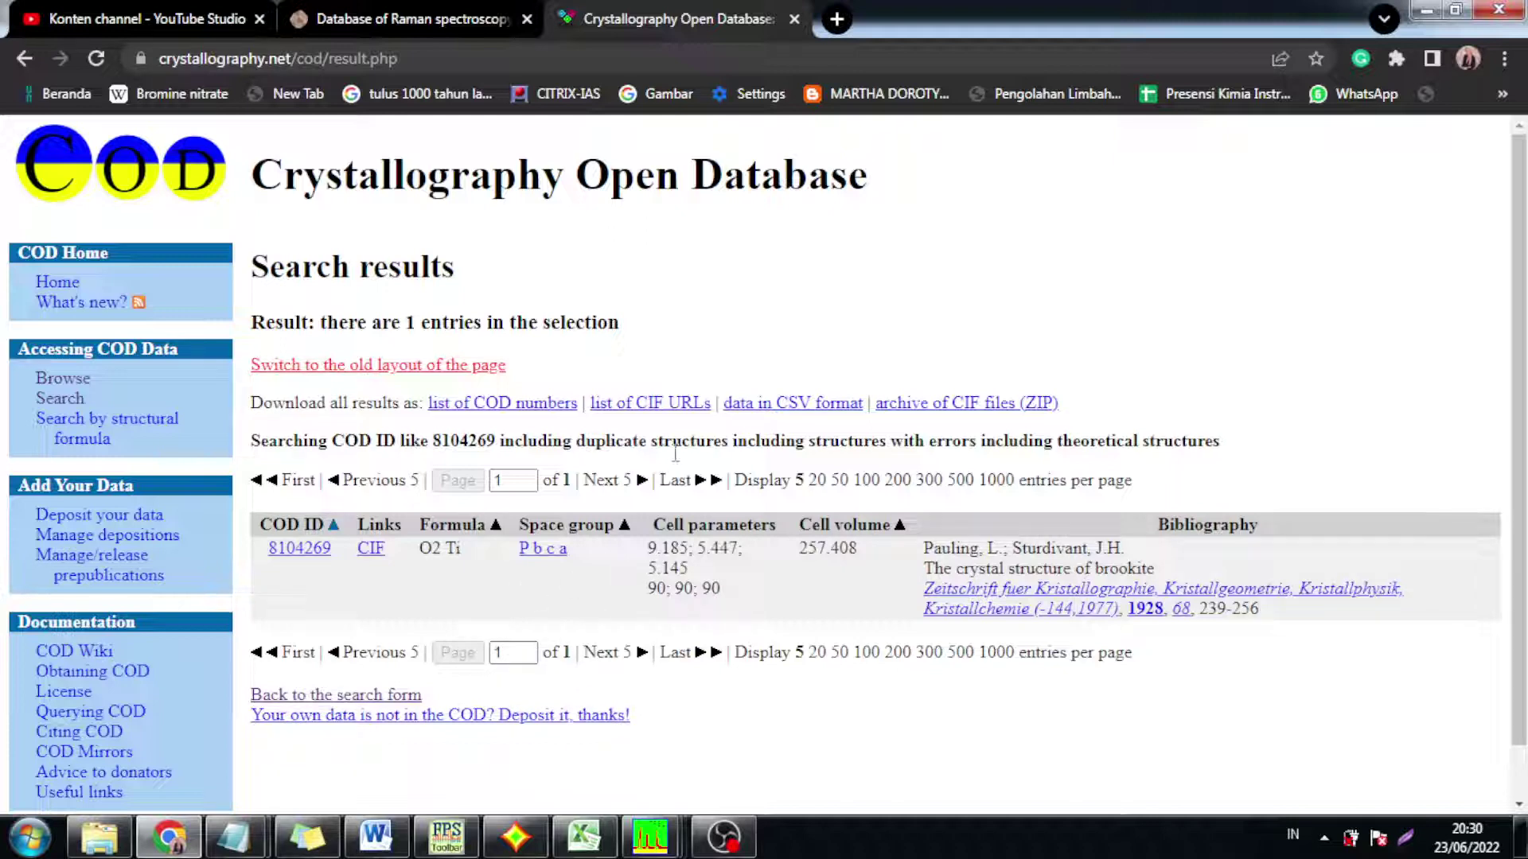
mouse_move(1520, 329)
mouse_down()
mouse_move(1519, 364)
mouse_move(1521, 339)
mouse_up()
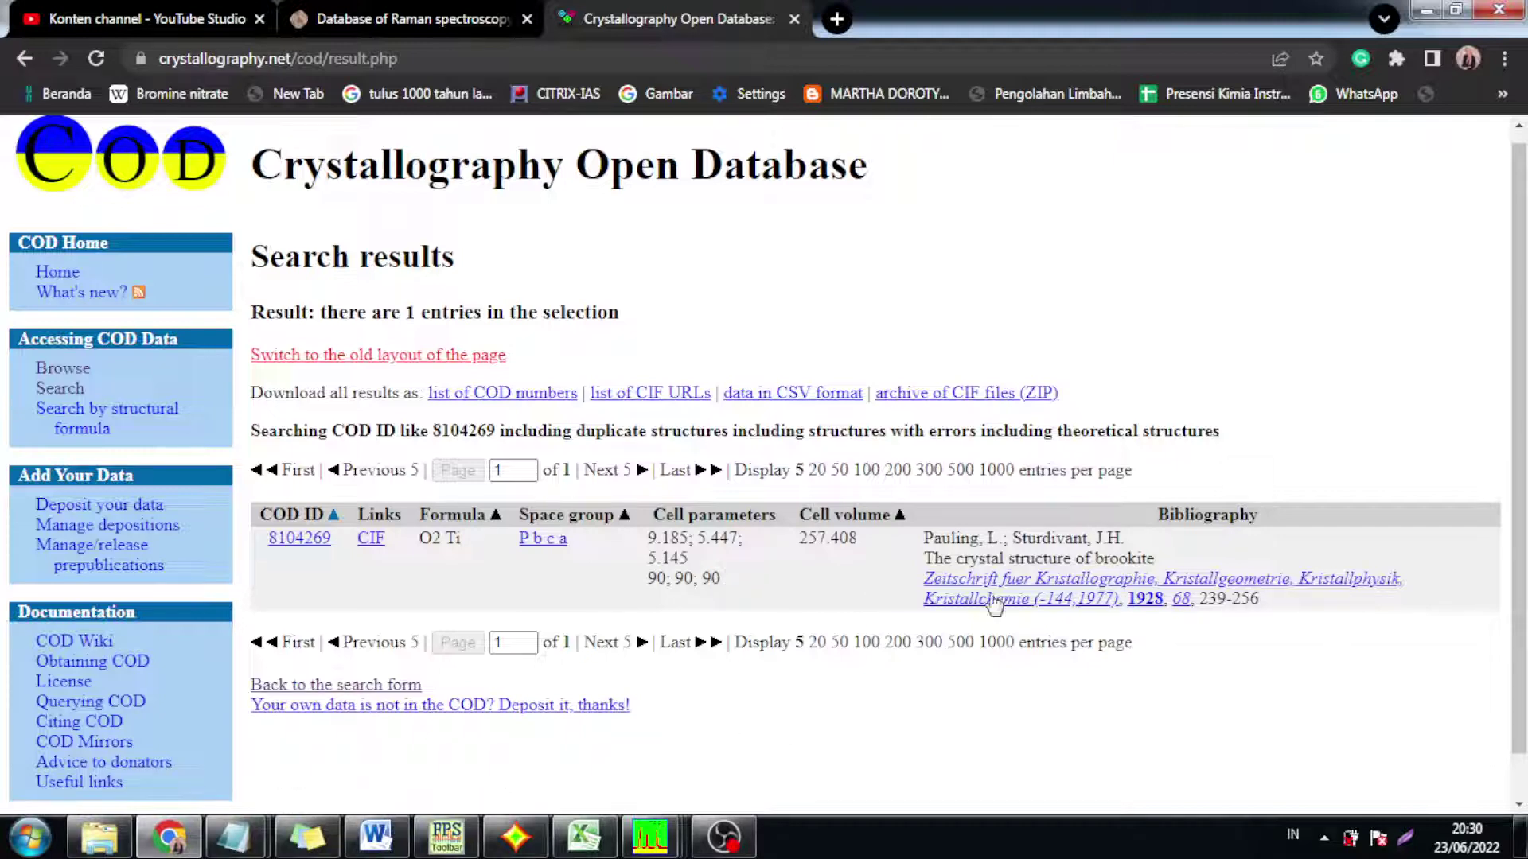
Compare the COD result's bibliography, space group and cell parameters with the refined TiO2 data sheet in Match!, and return to Chrome
click(516, 833)
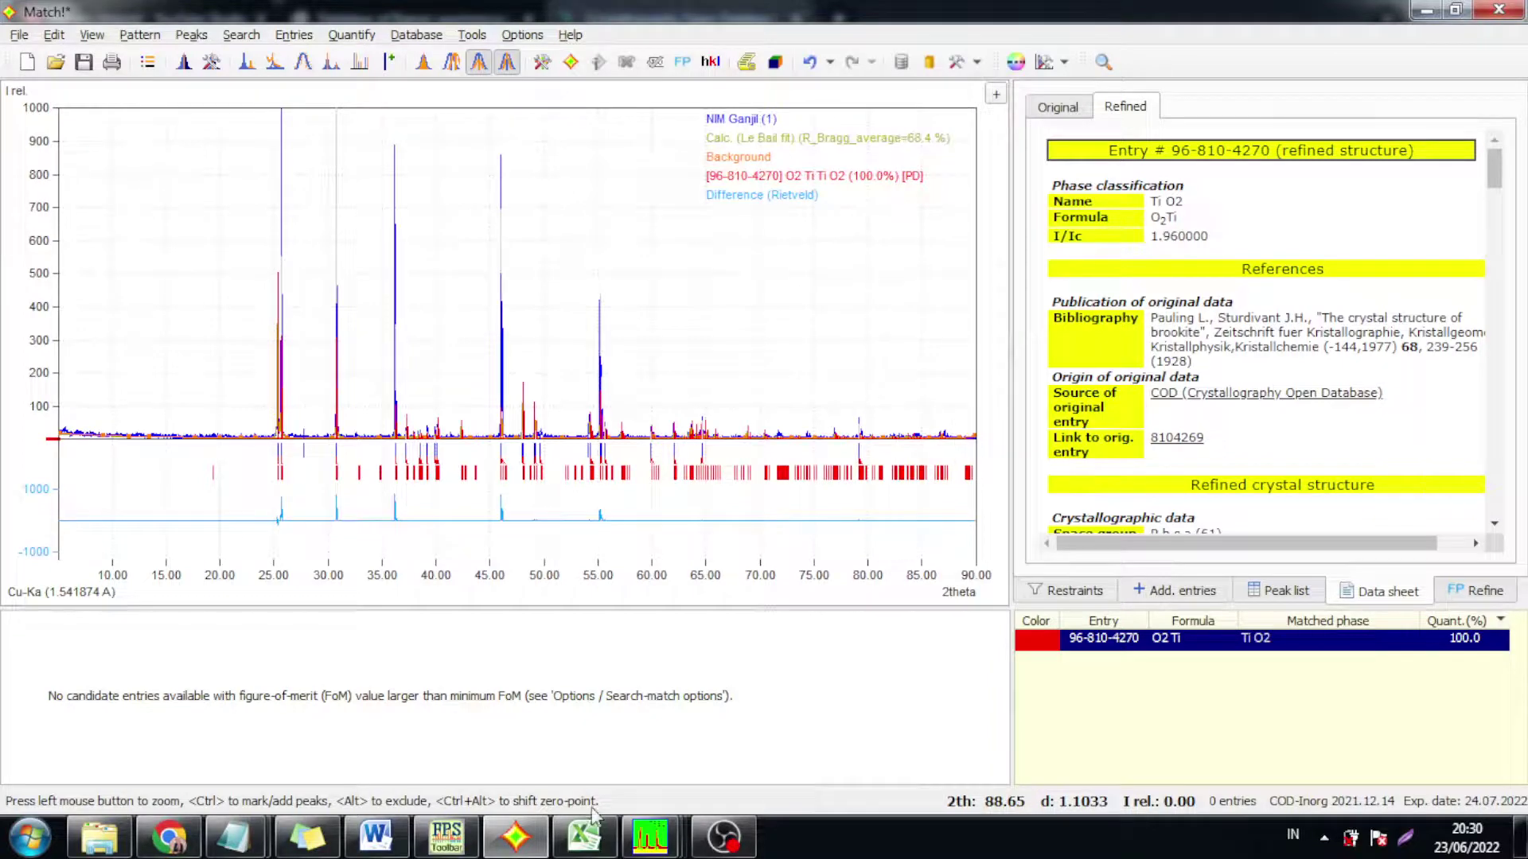
click(509, 841)
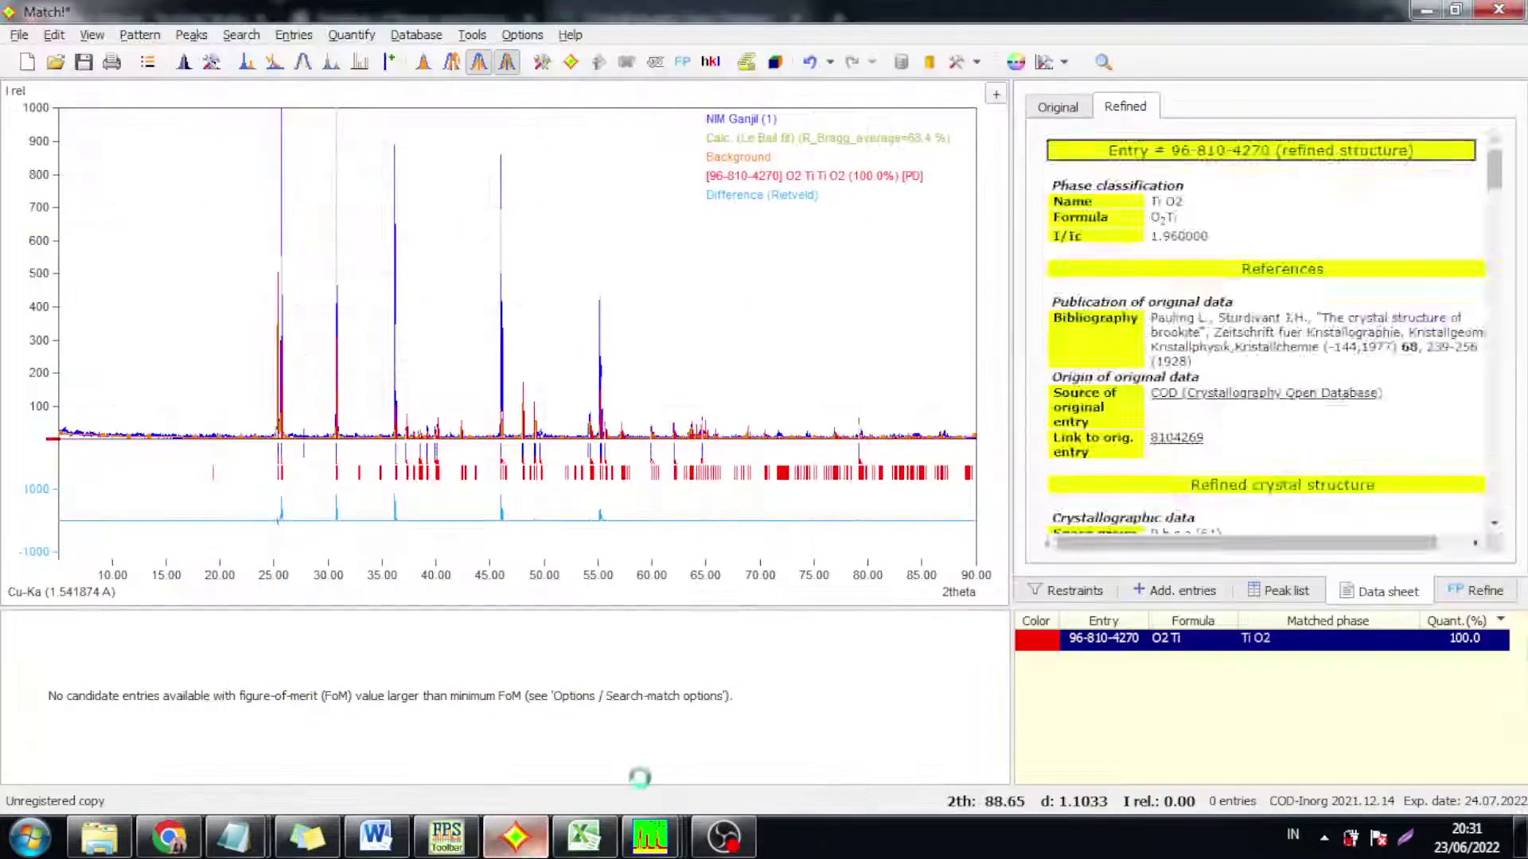
click(516, 837)
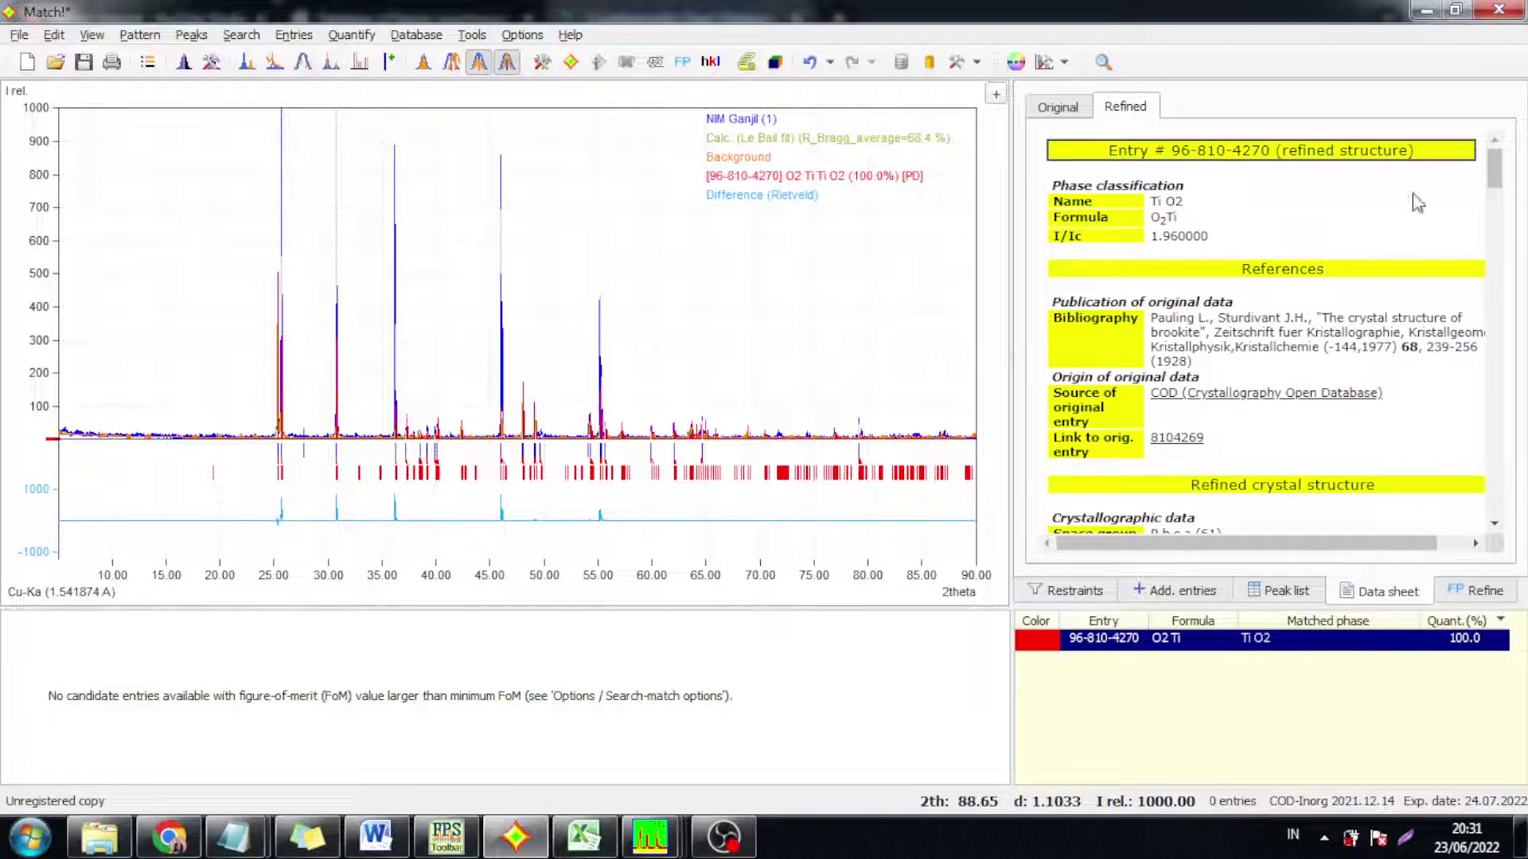
scroll(1496, 198, down, 1)
scroll(1496, 197, down, 5)
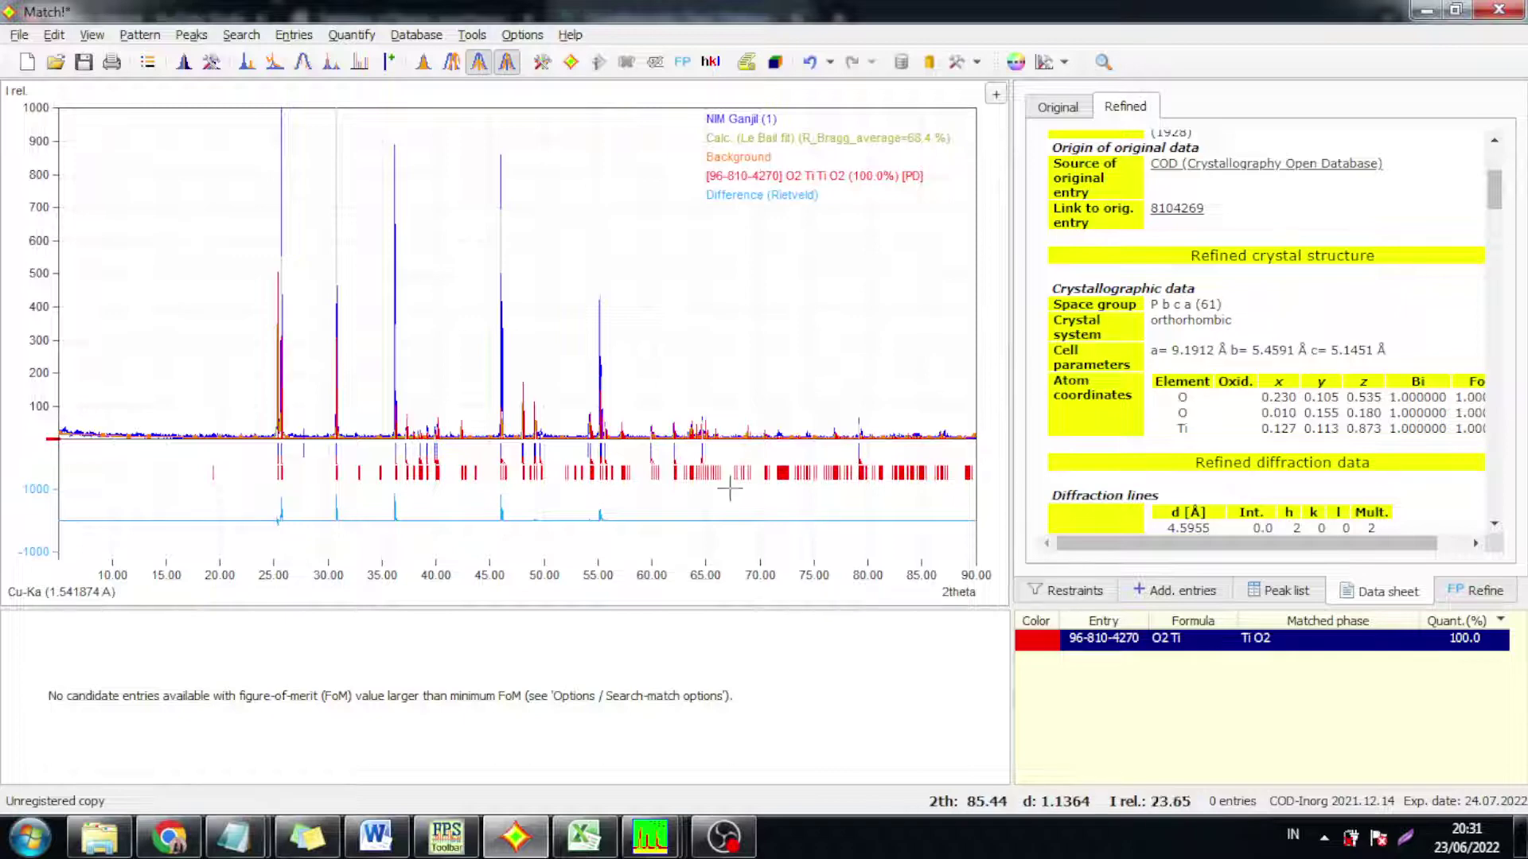
click(521, 849)
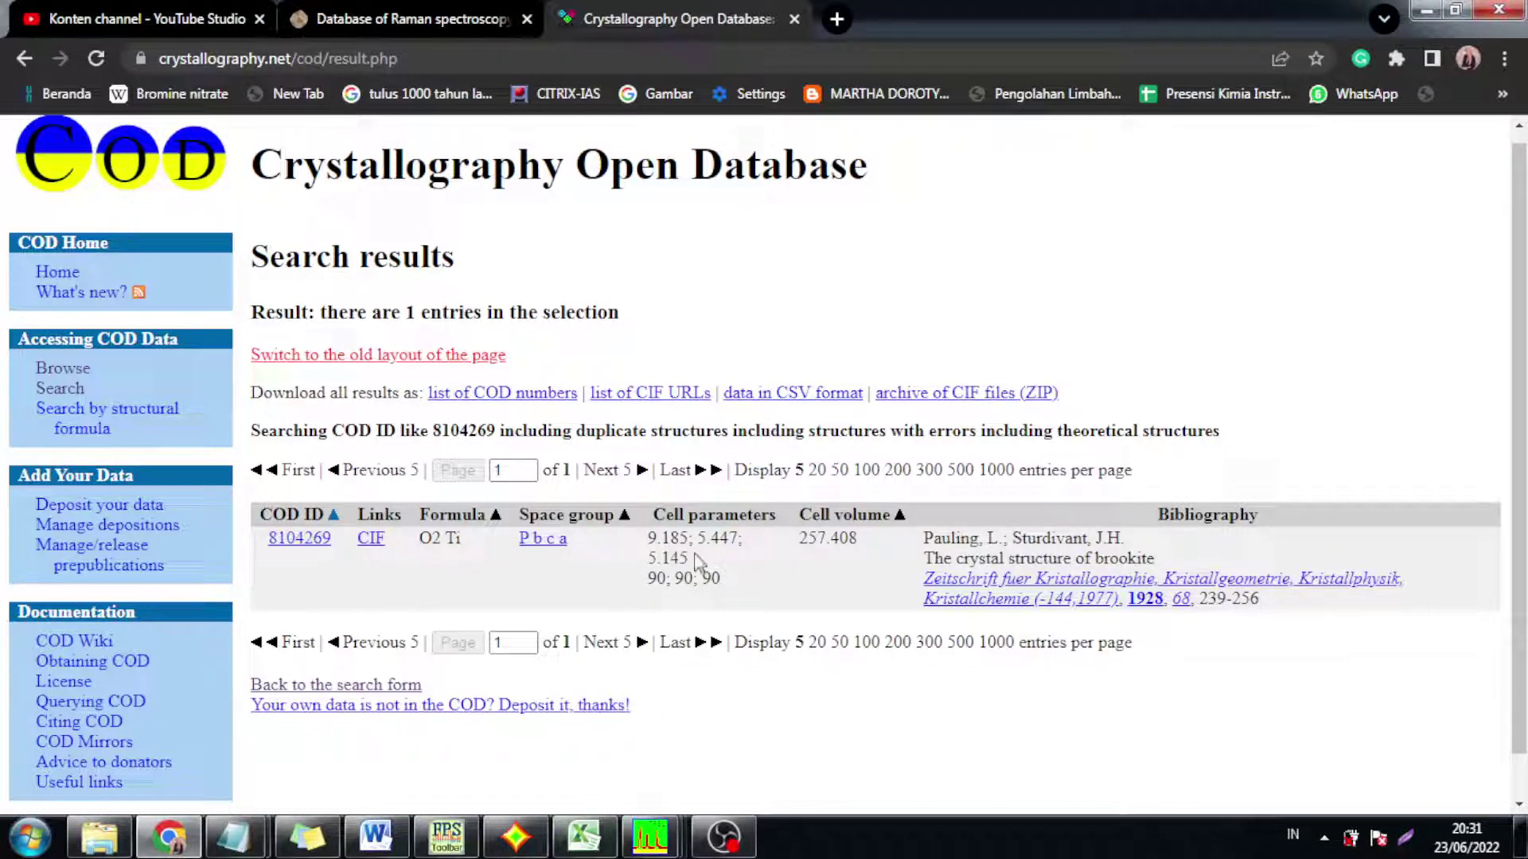
click(487, 848)
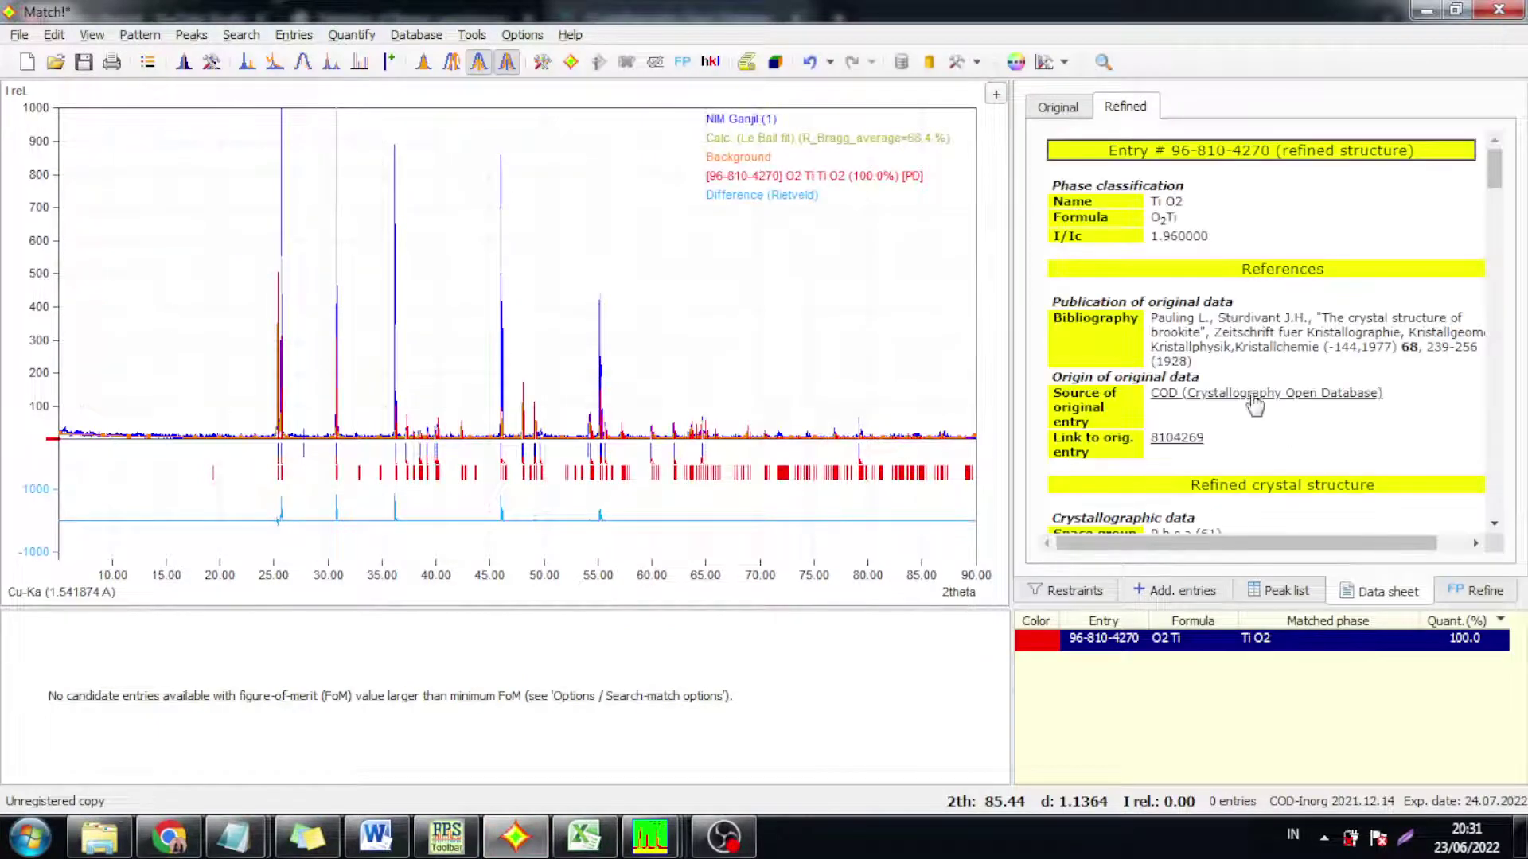
drag(1503, 171, 1506, 197)
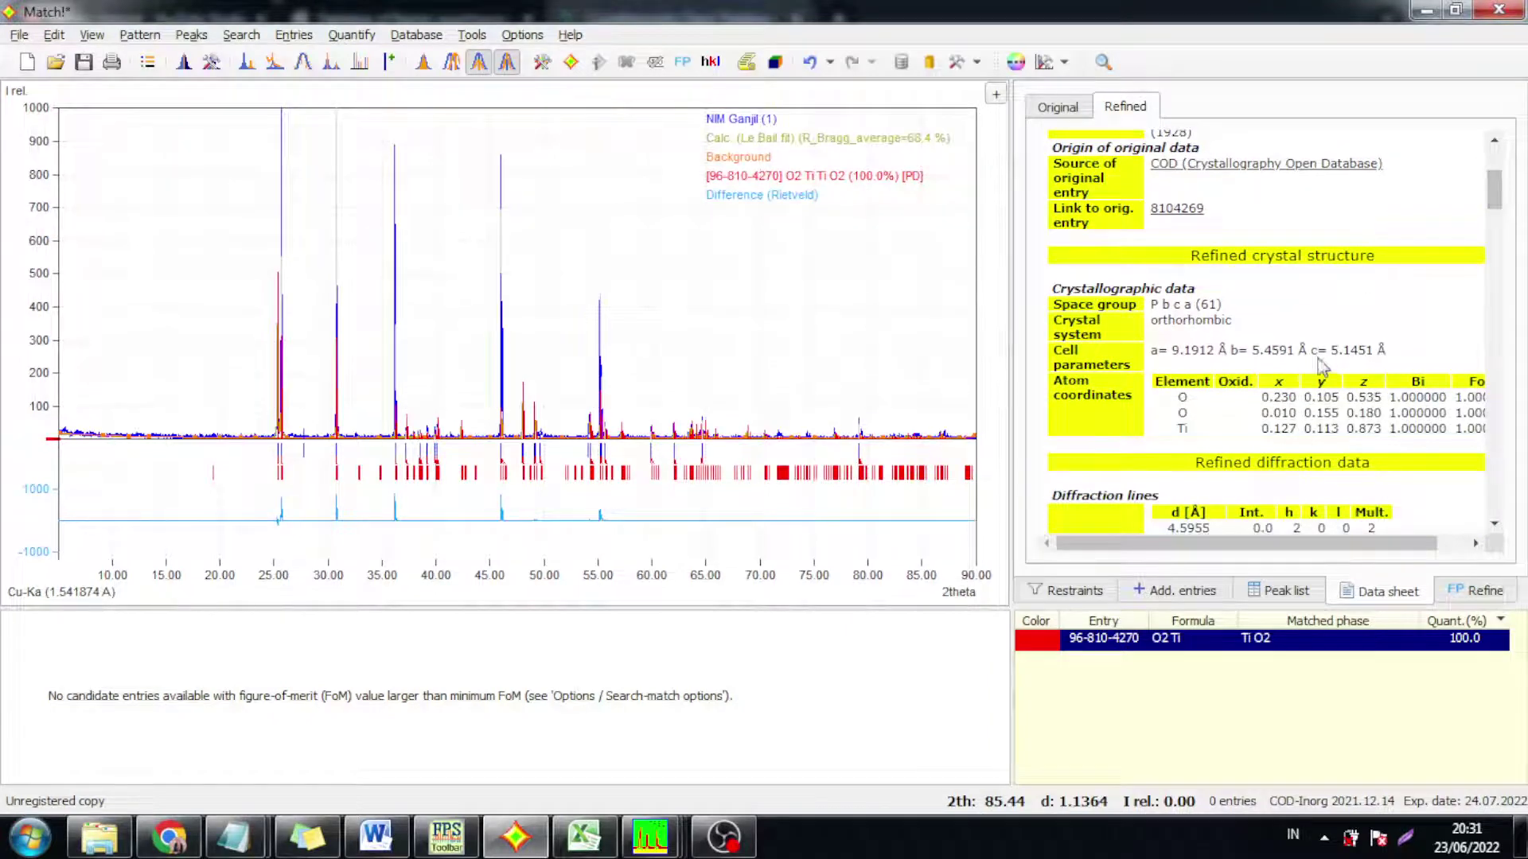
click(516, 837)
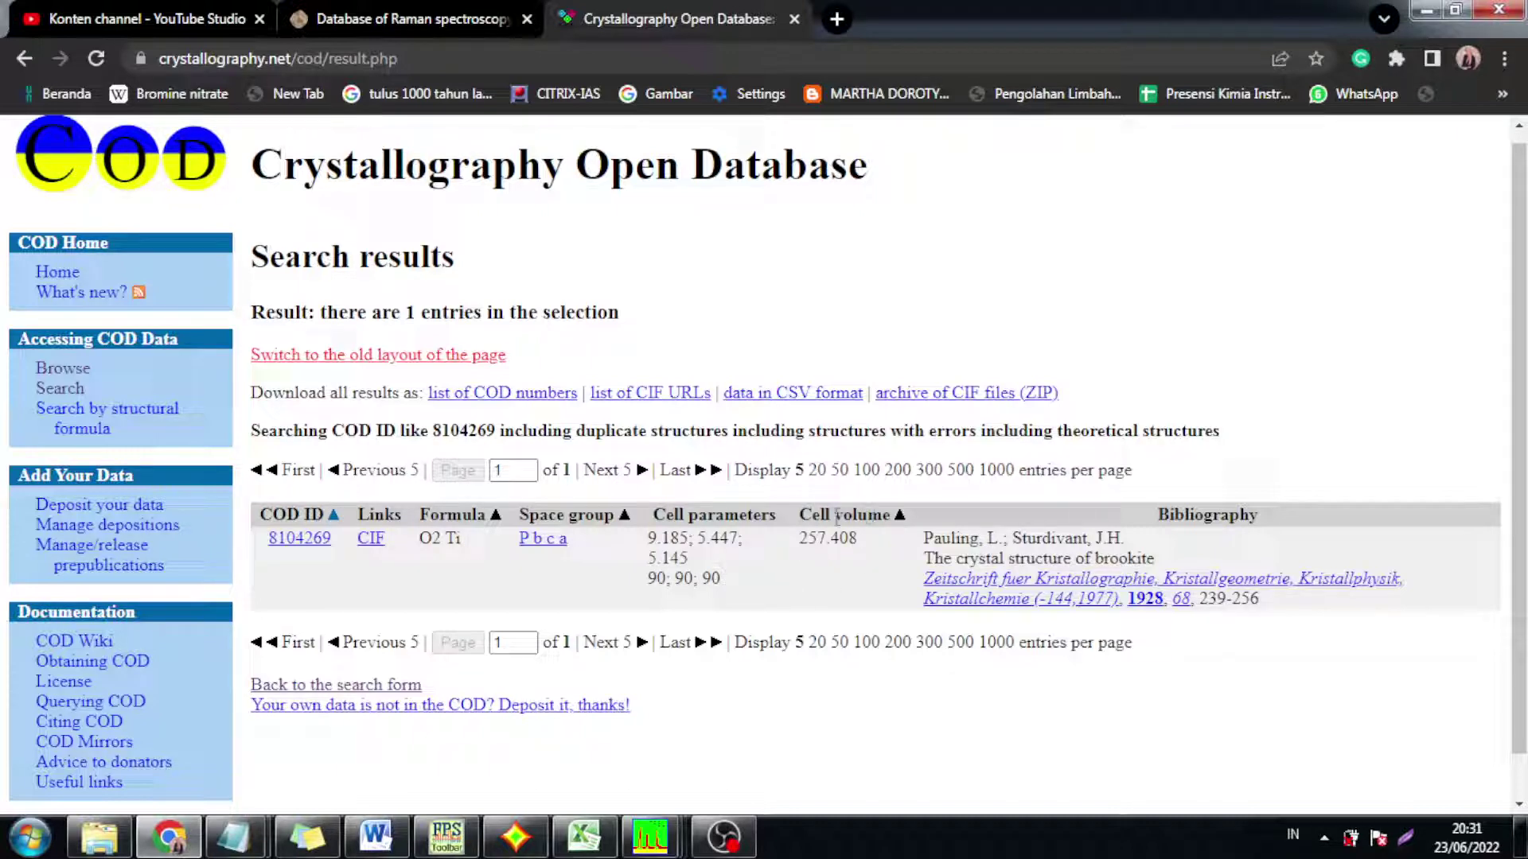
Switch to PowderX and place the Lattice -> D and 2theta window over the TiO2 diffractogram to view its cell parameters
mouse_move(678, 845)
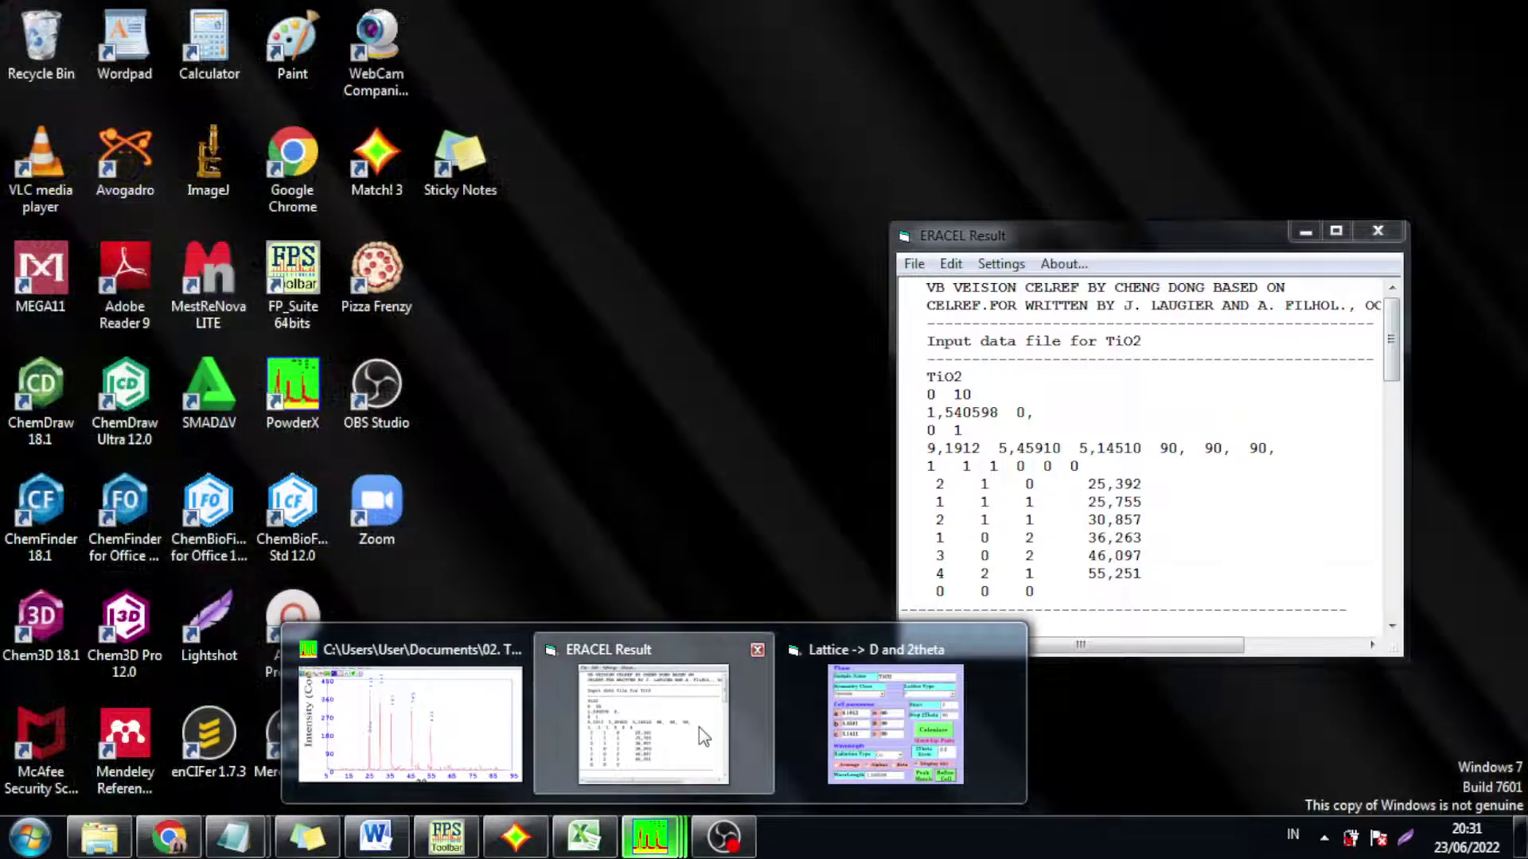
click(699, 728)
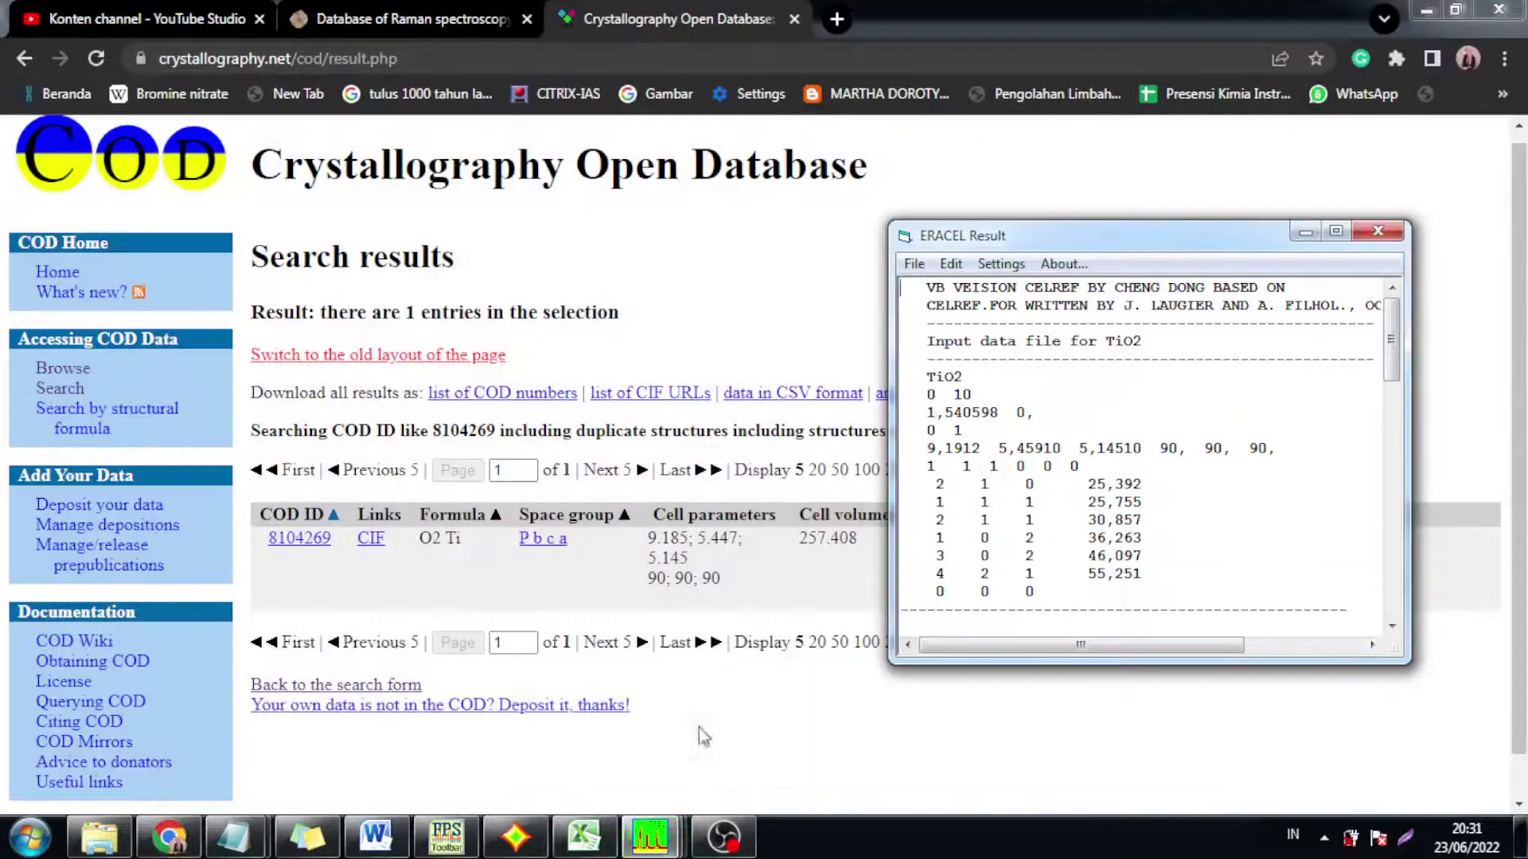
mouse_move(636, 835)
click(508, 721)
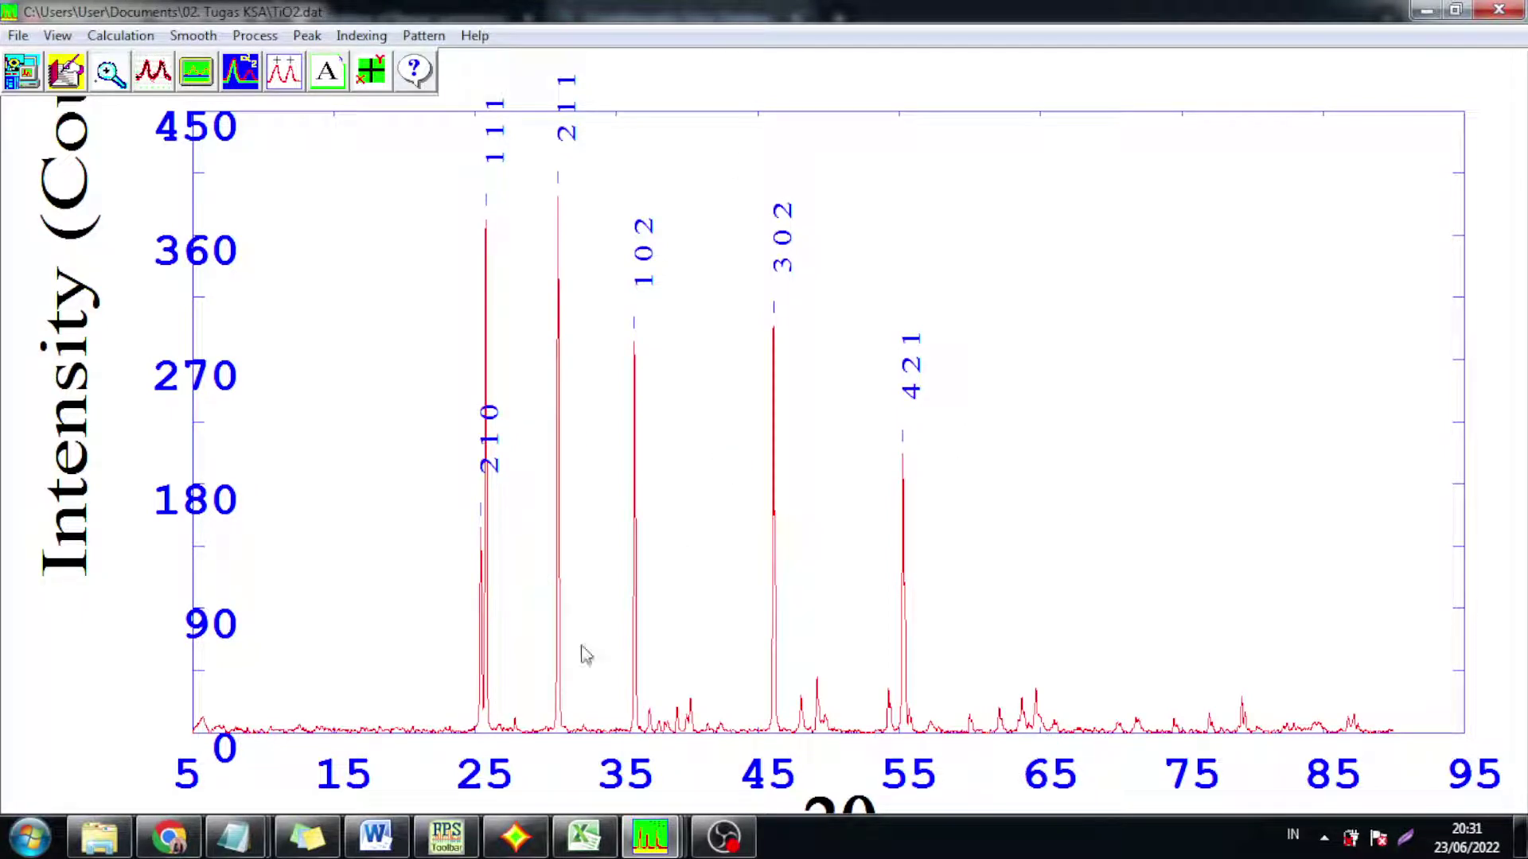
mouse_move(650, 835)
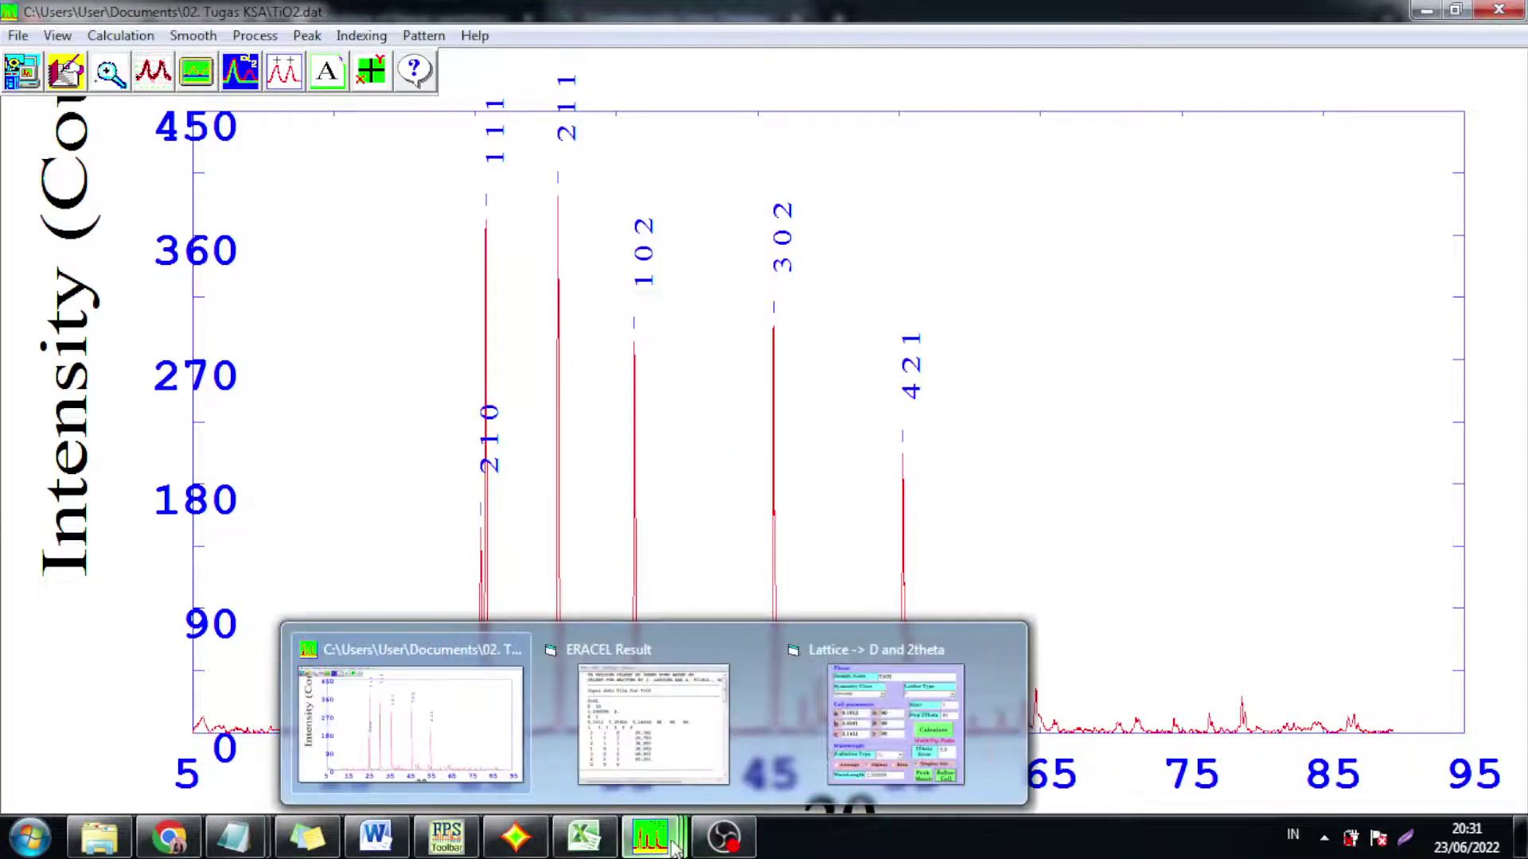
click(854, 740)
drag(823, 216, 1191, 165)
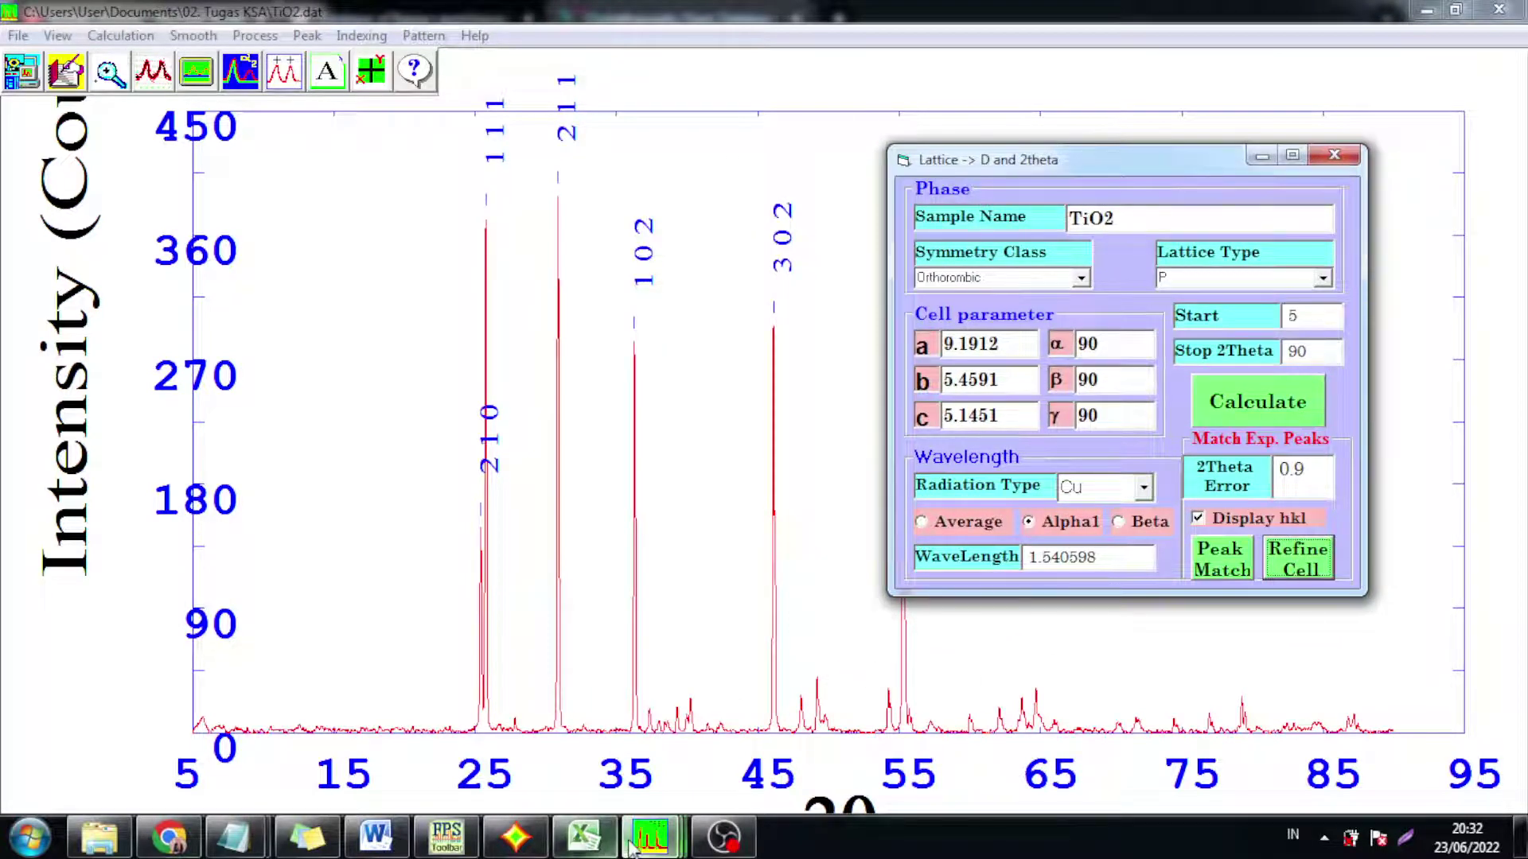
Check the cell volume in the ERACEL Result window for comparison with COD, and return to the search results in Chrome
mouse_move(650, 835)
click(634, 734)
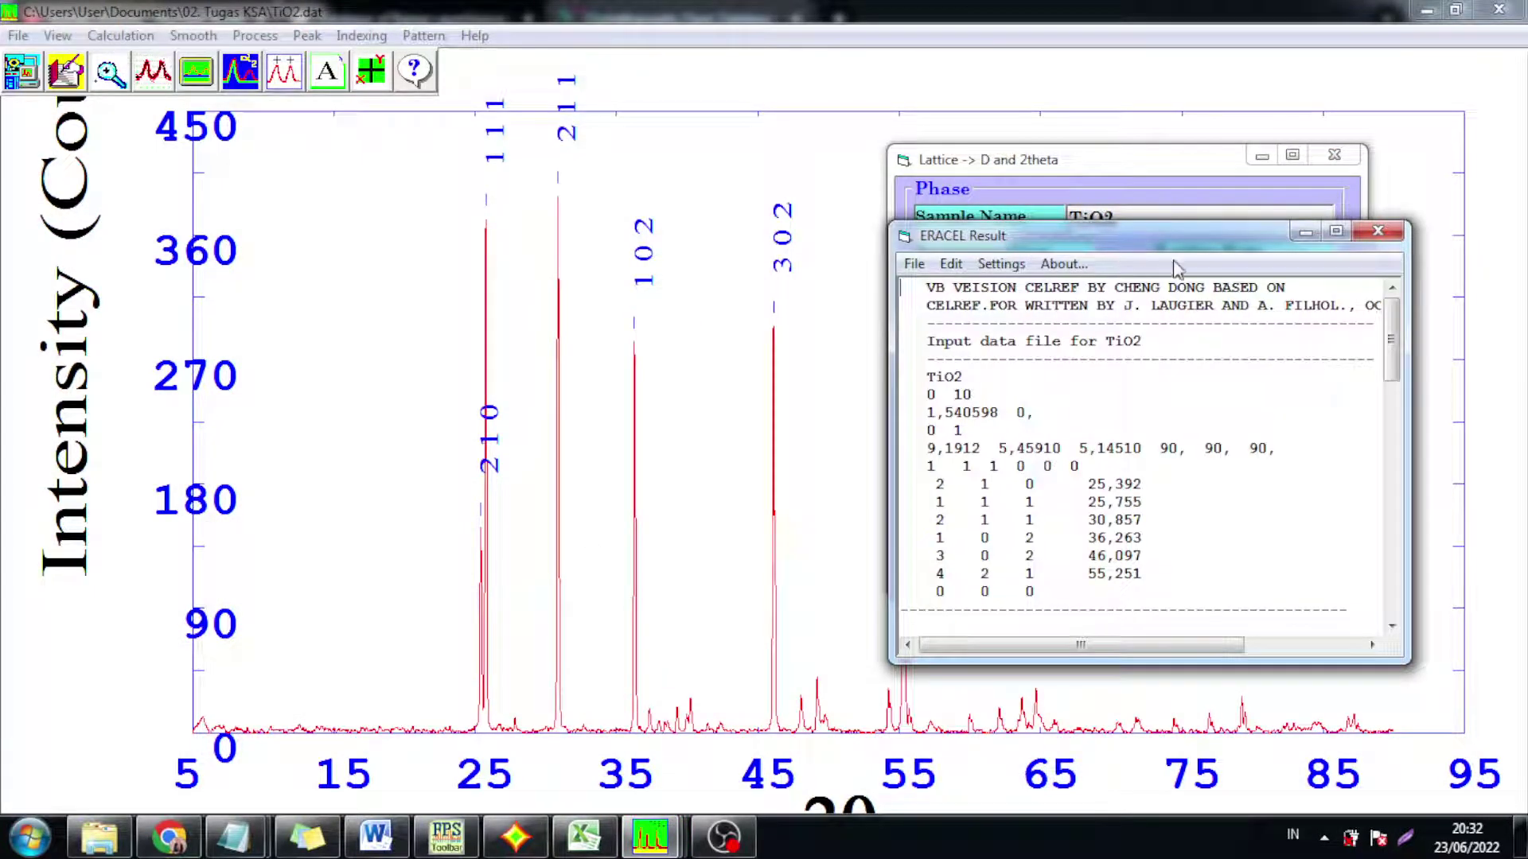
drag(1135, 235, 784, 208)
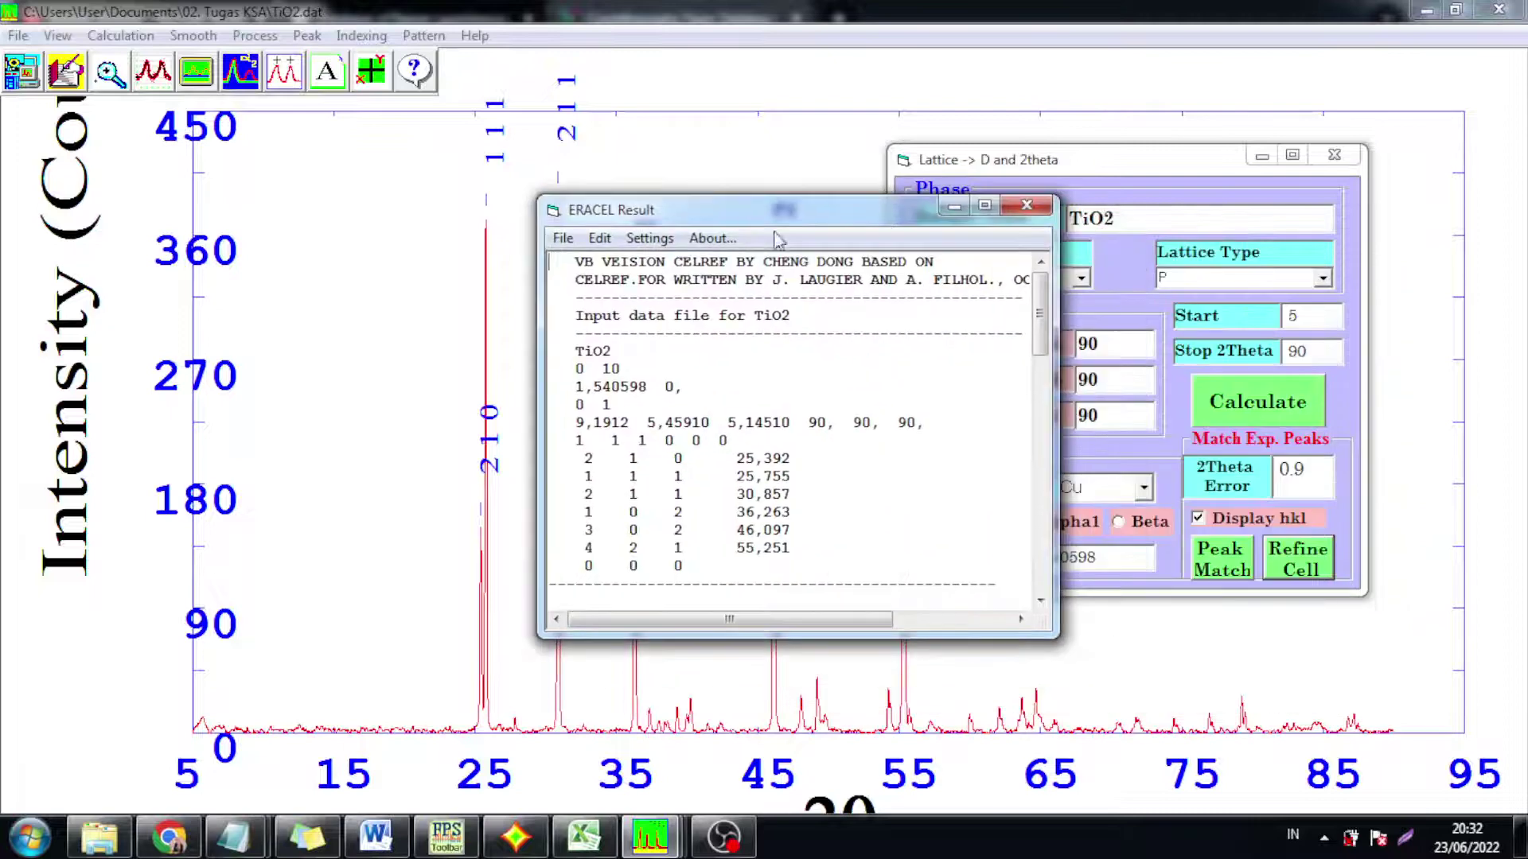
drag(1041, 334, 1048, 385)
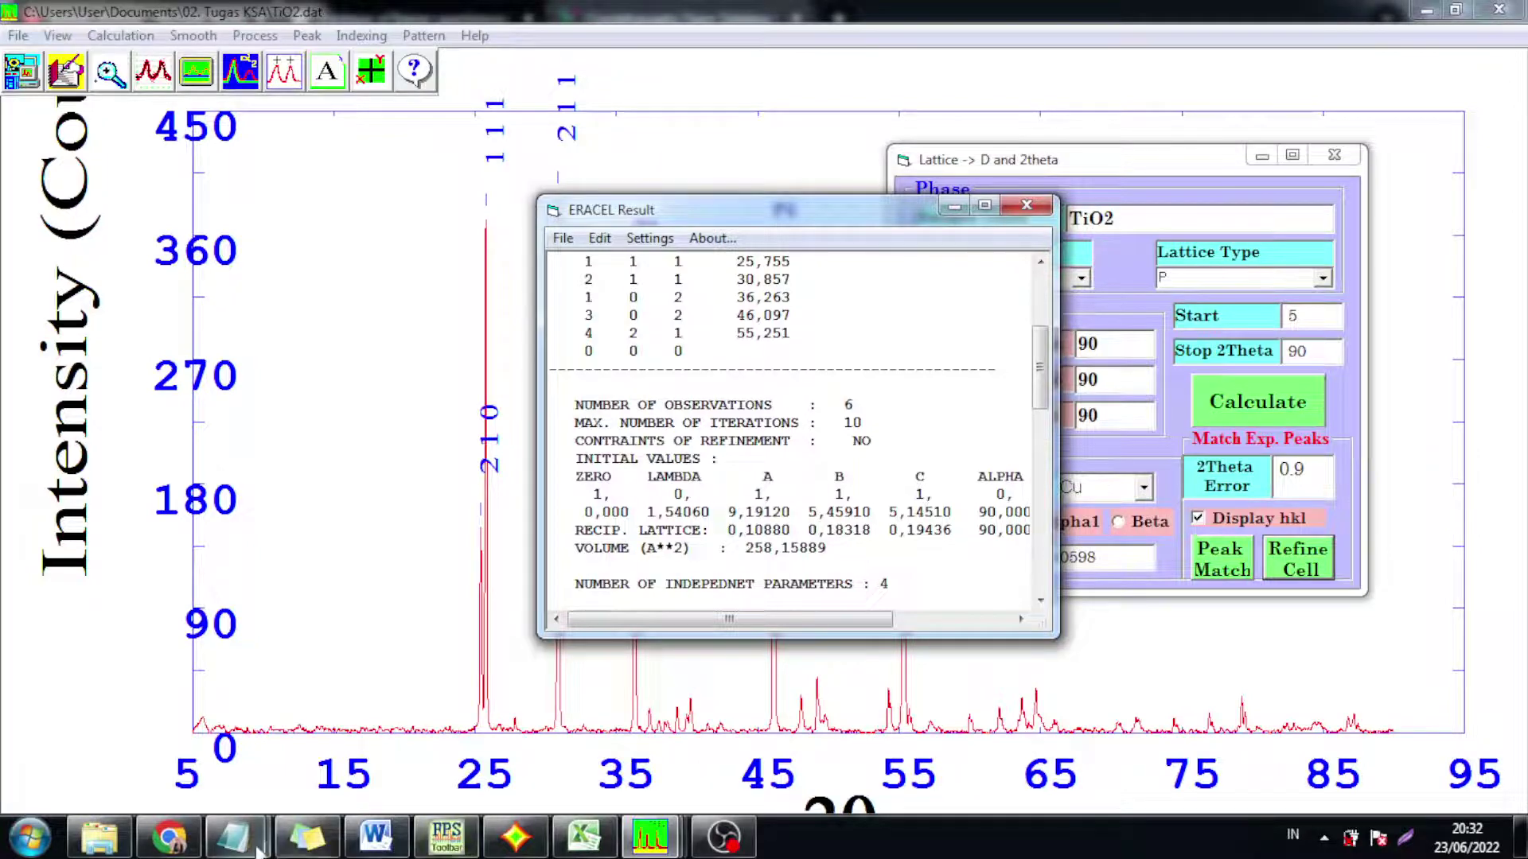
click(188, 832)
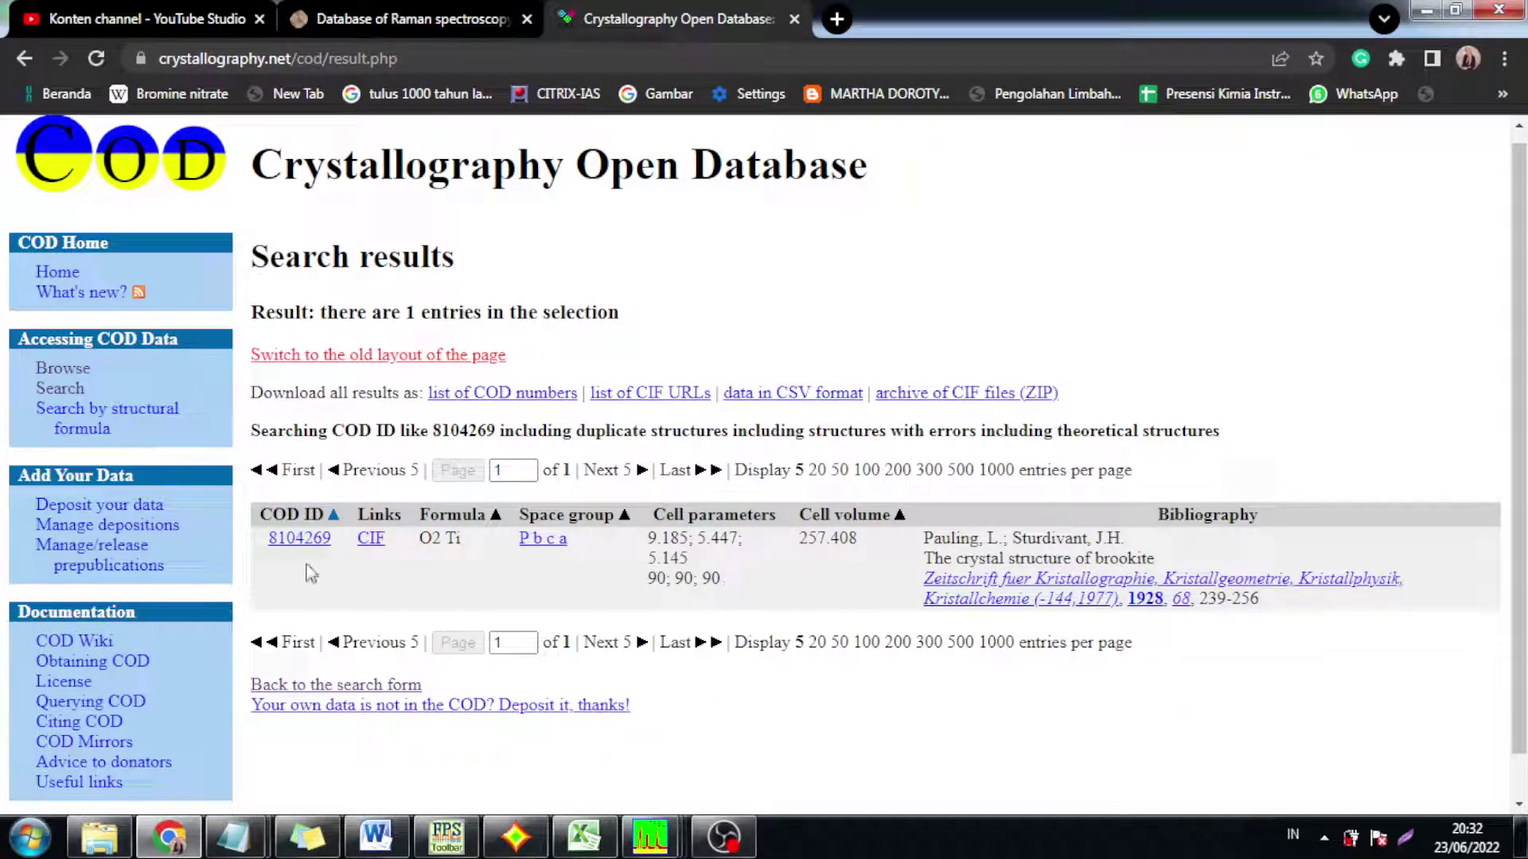
Download the CIF file of COD entry 8104269 and try to show it in its folder
right_click(368, 549)
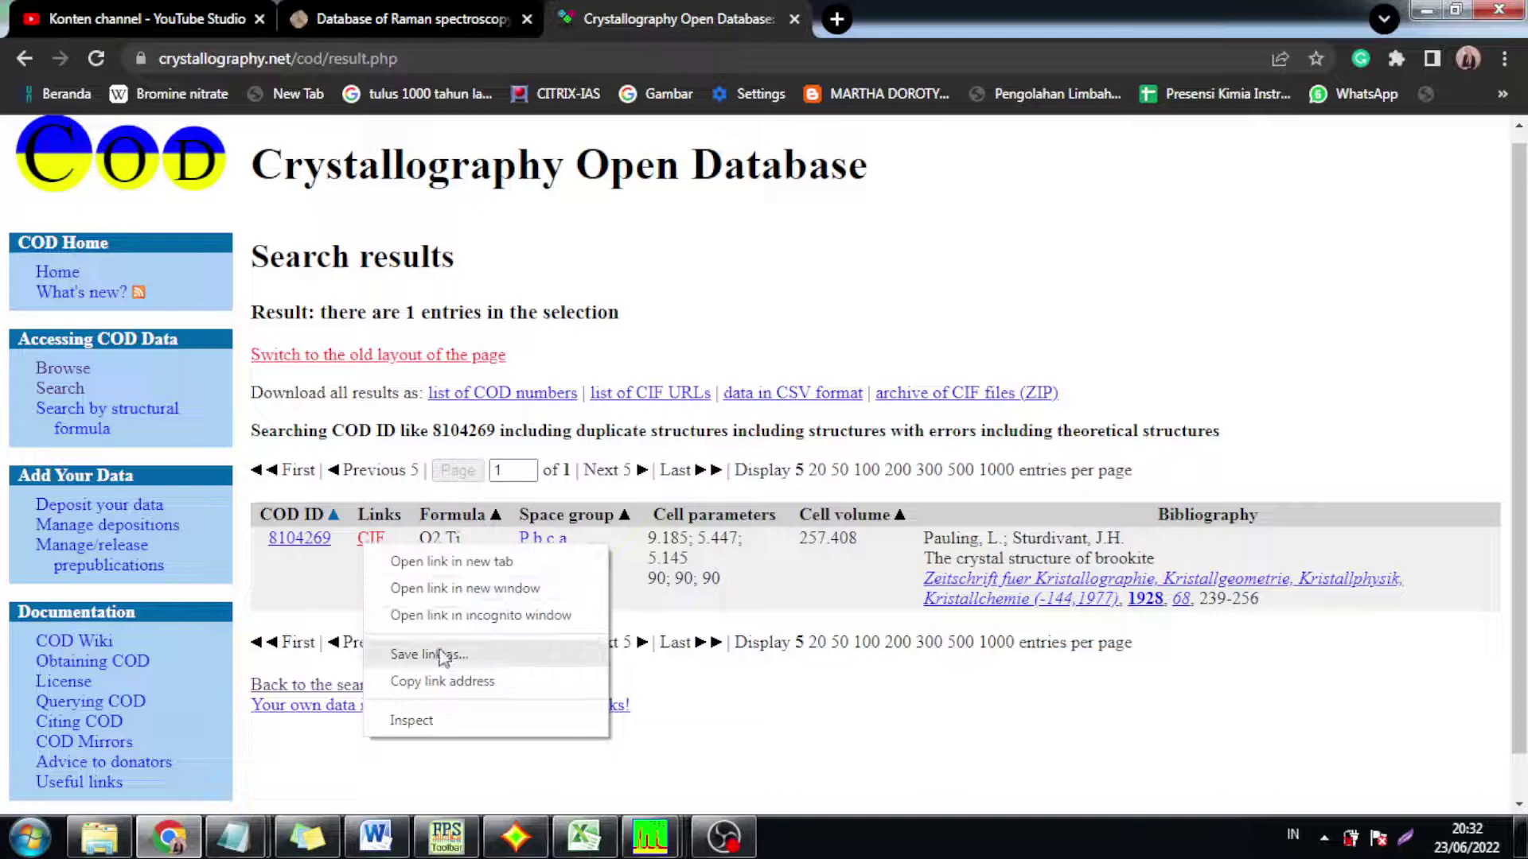
click(372, 541)
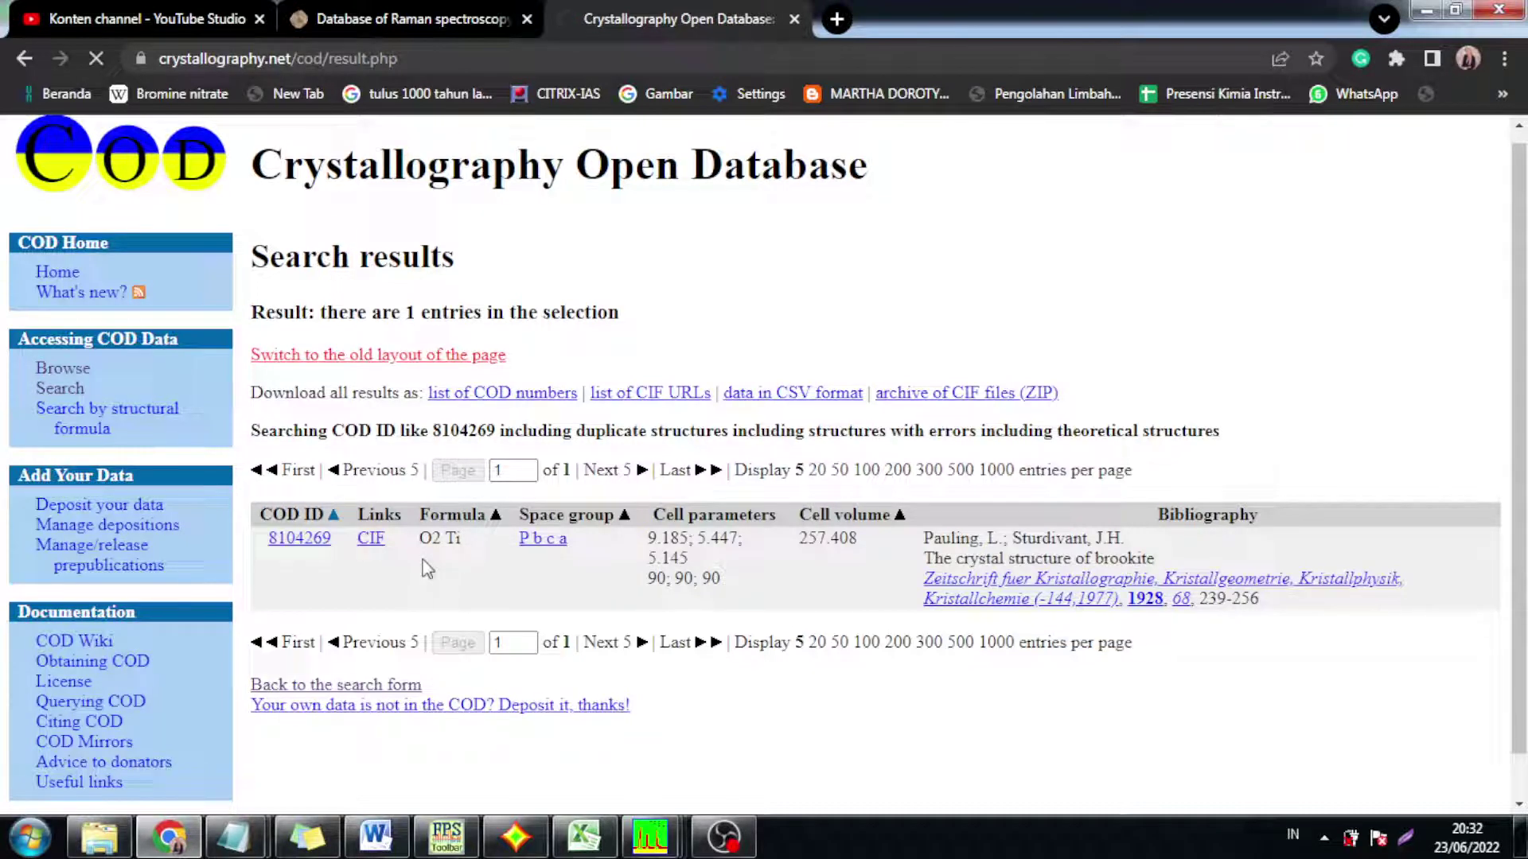
click(374, 541)
right_click(376, 541)
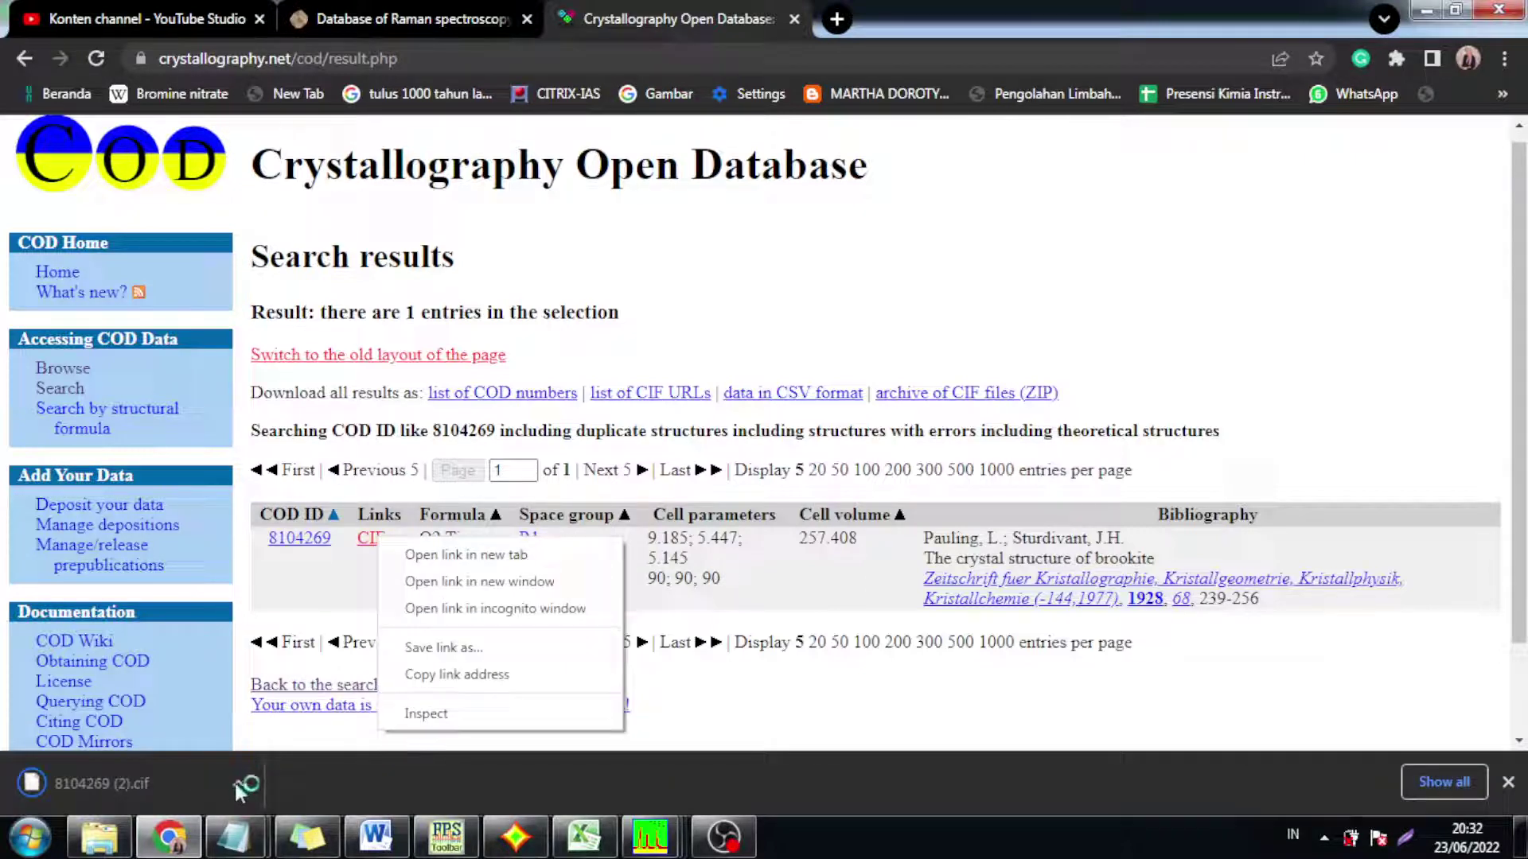
click(238, 784)
click(303, 707)
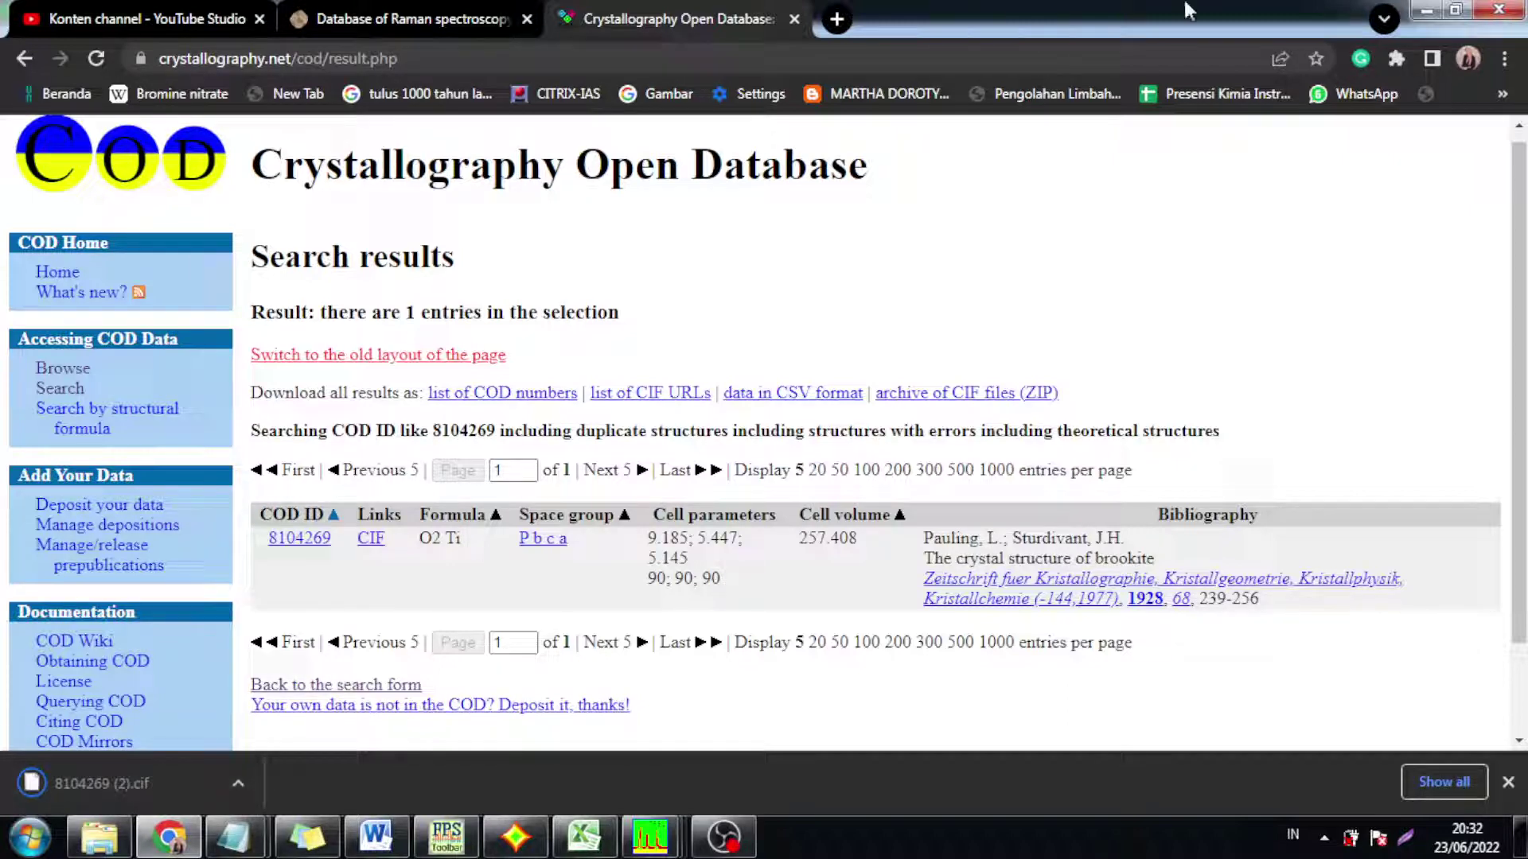
Minimize Chrome, the PowderX windows and OBS to reveal the desktop
click(1432, 10)
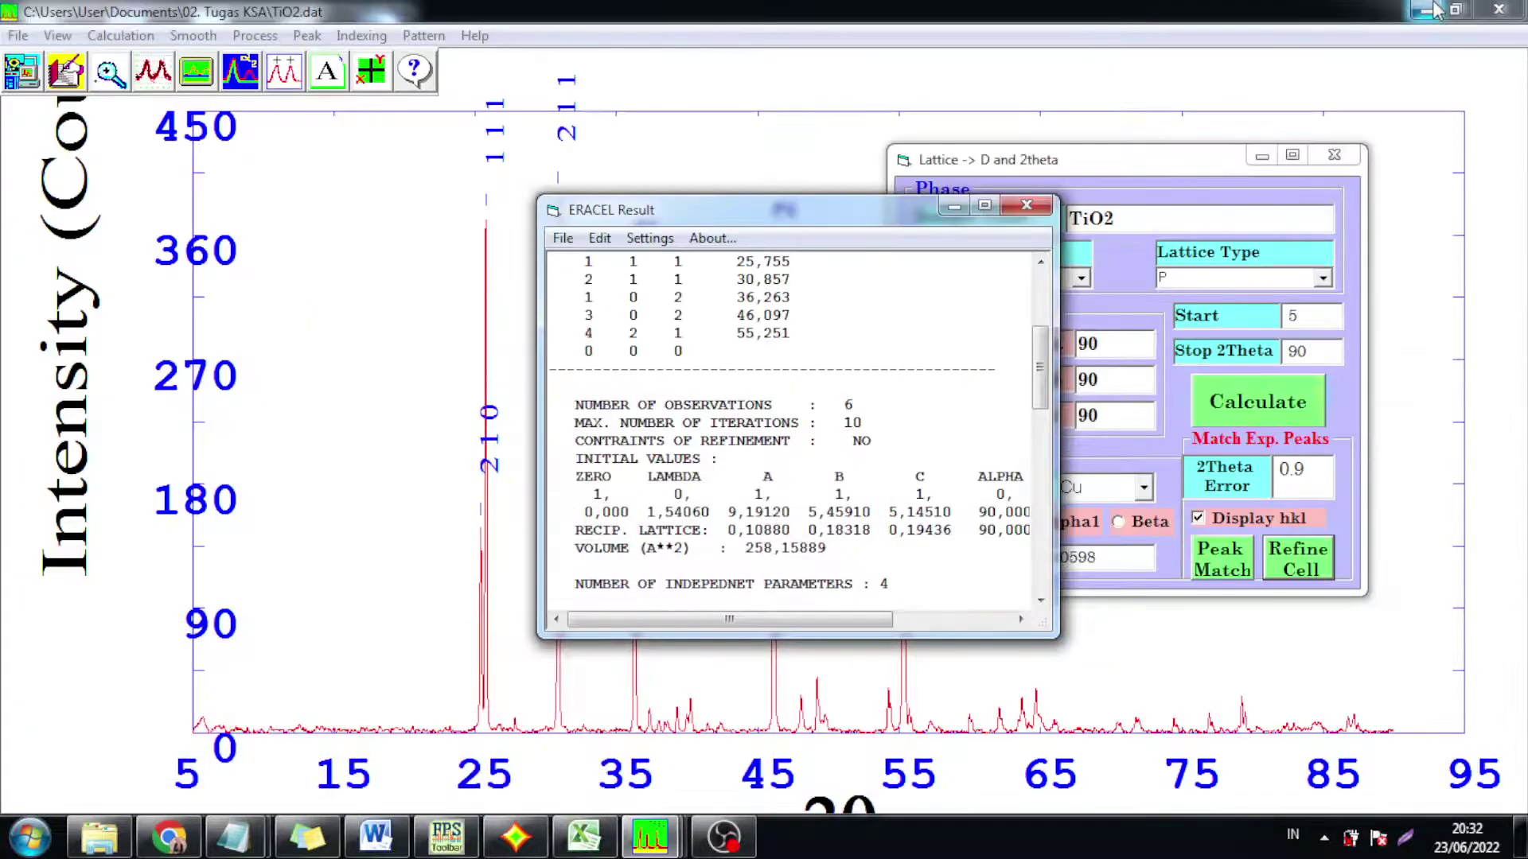
click(954, 206)
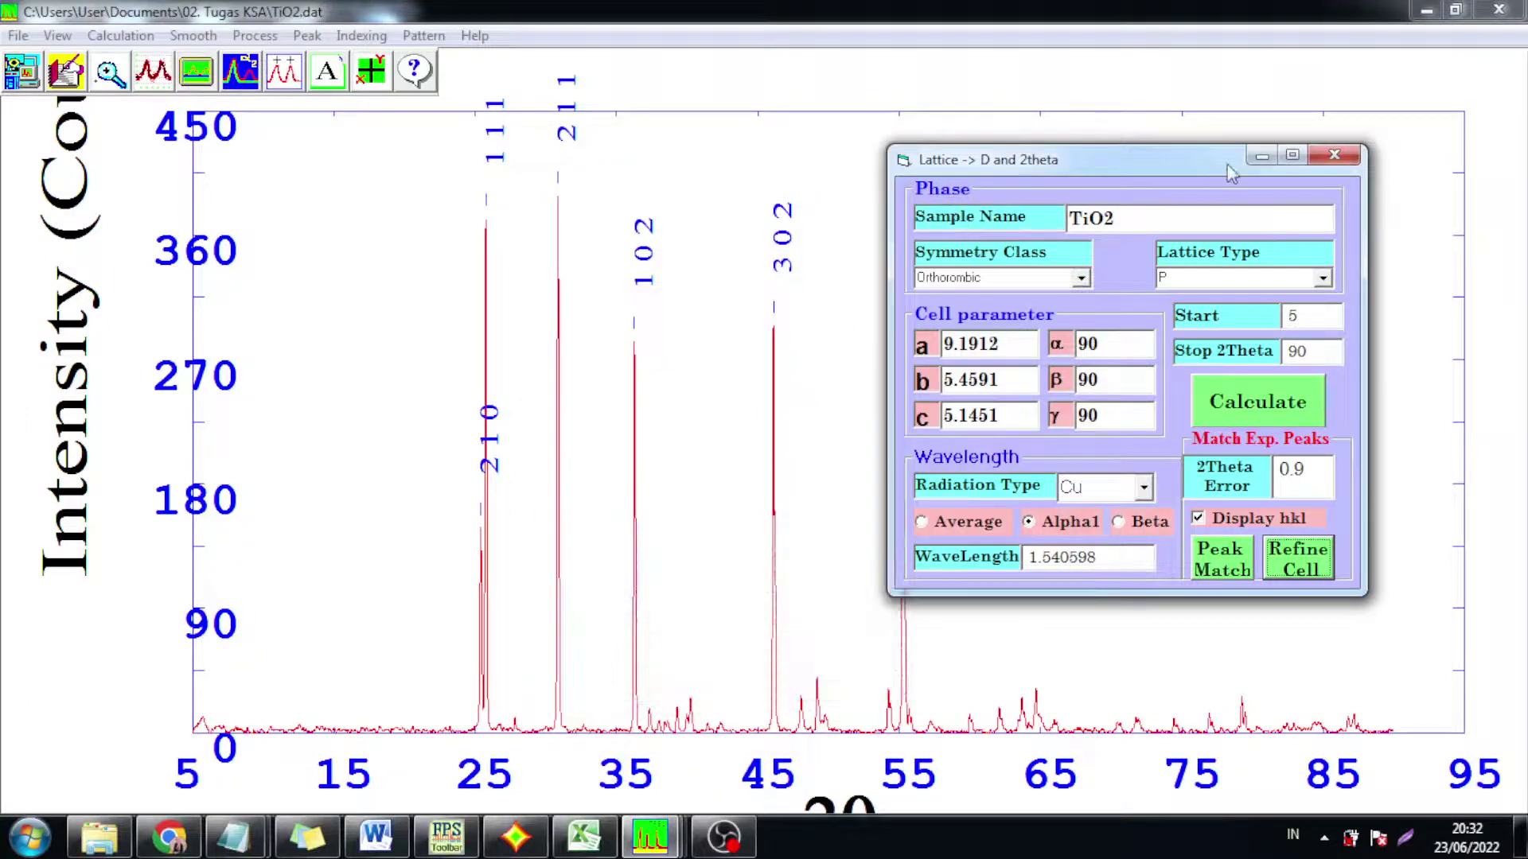
click(1257, 158)
click(1426, 9)
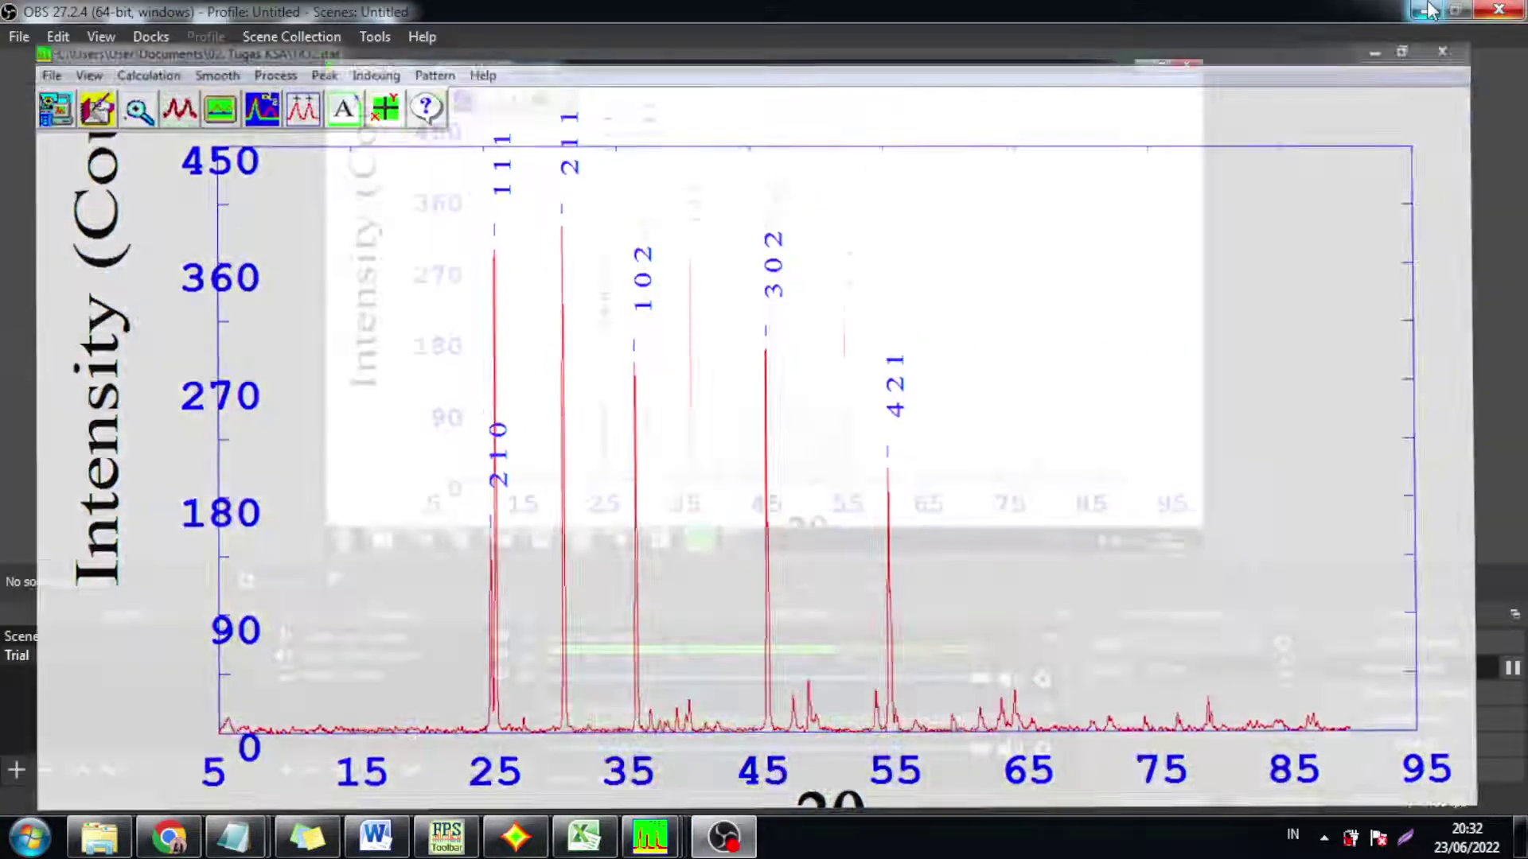
click(1427, 12)
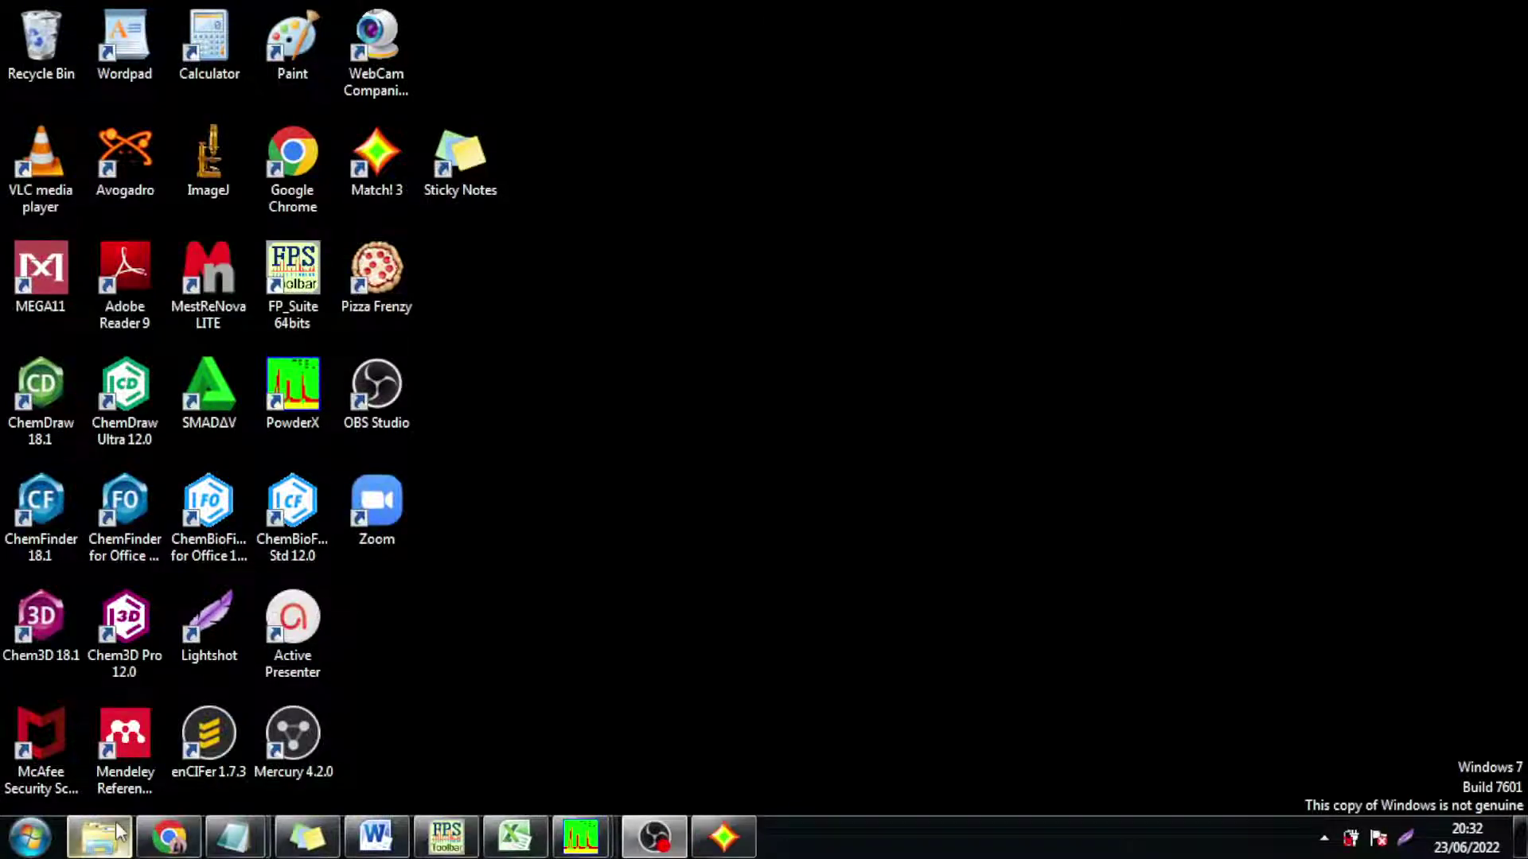
Return to Chrome and show the downloaded file 8104269 (2).cif in the Downloads folder
mouse_move(116, 837)
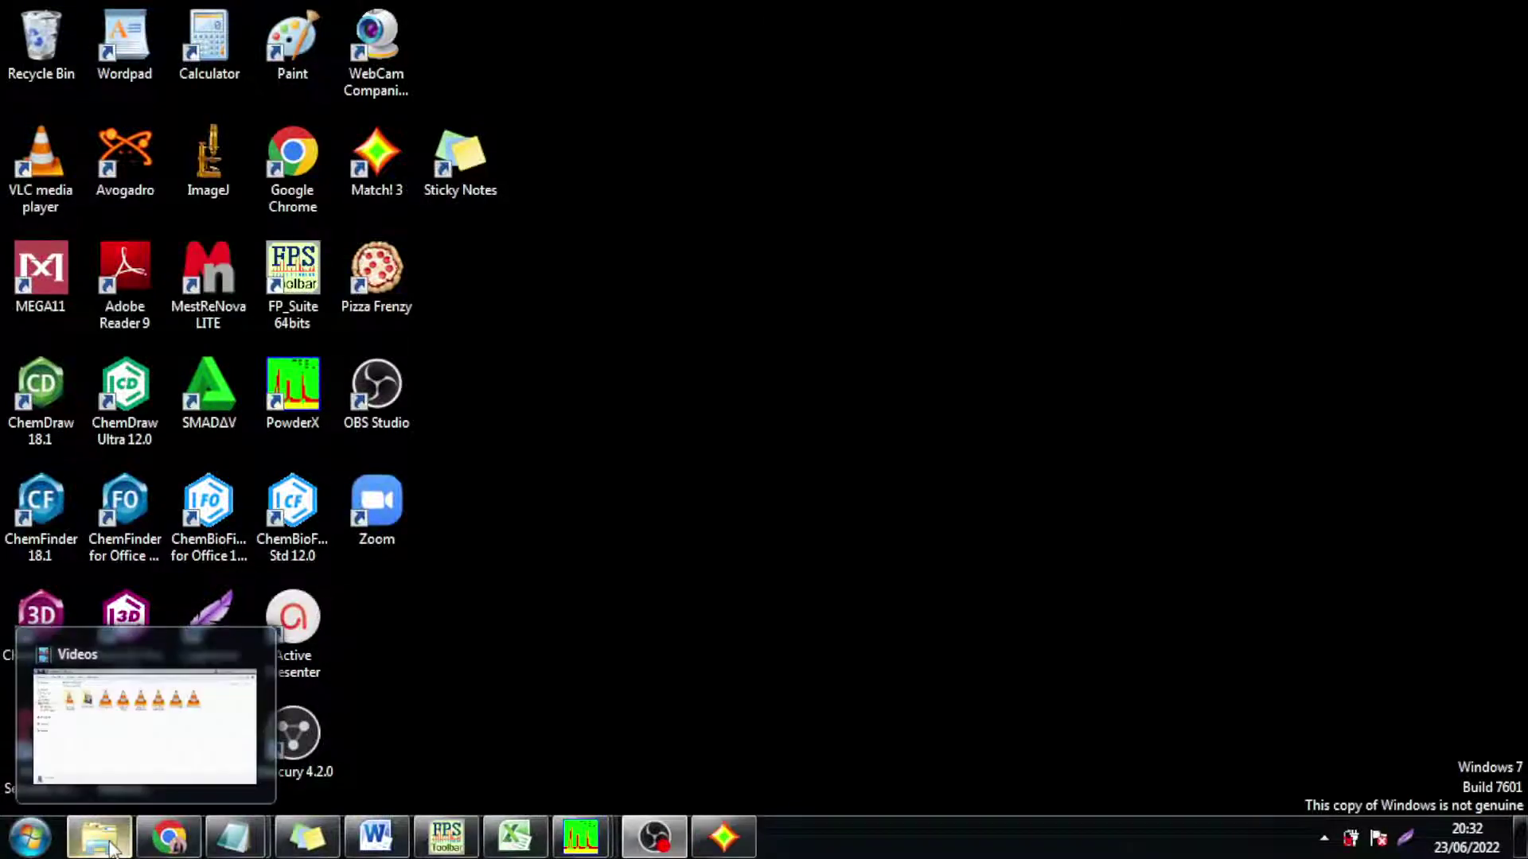
click(120, 778)
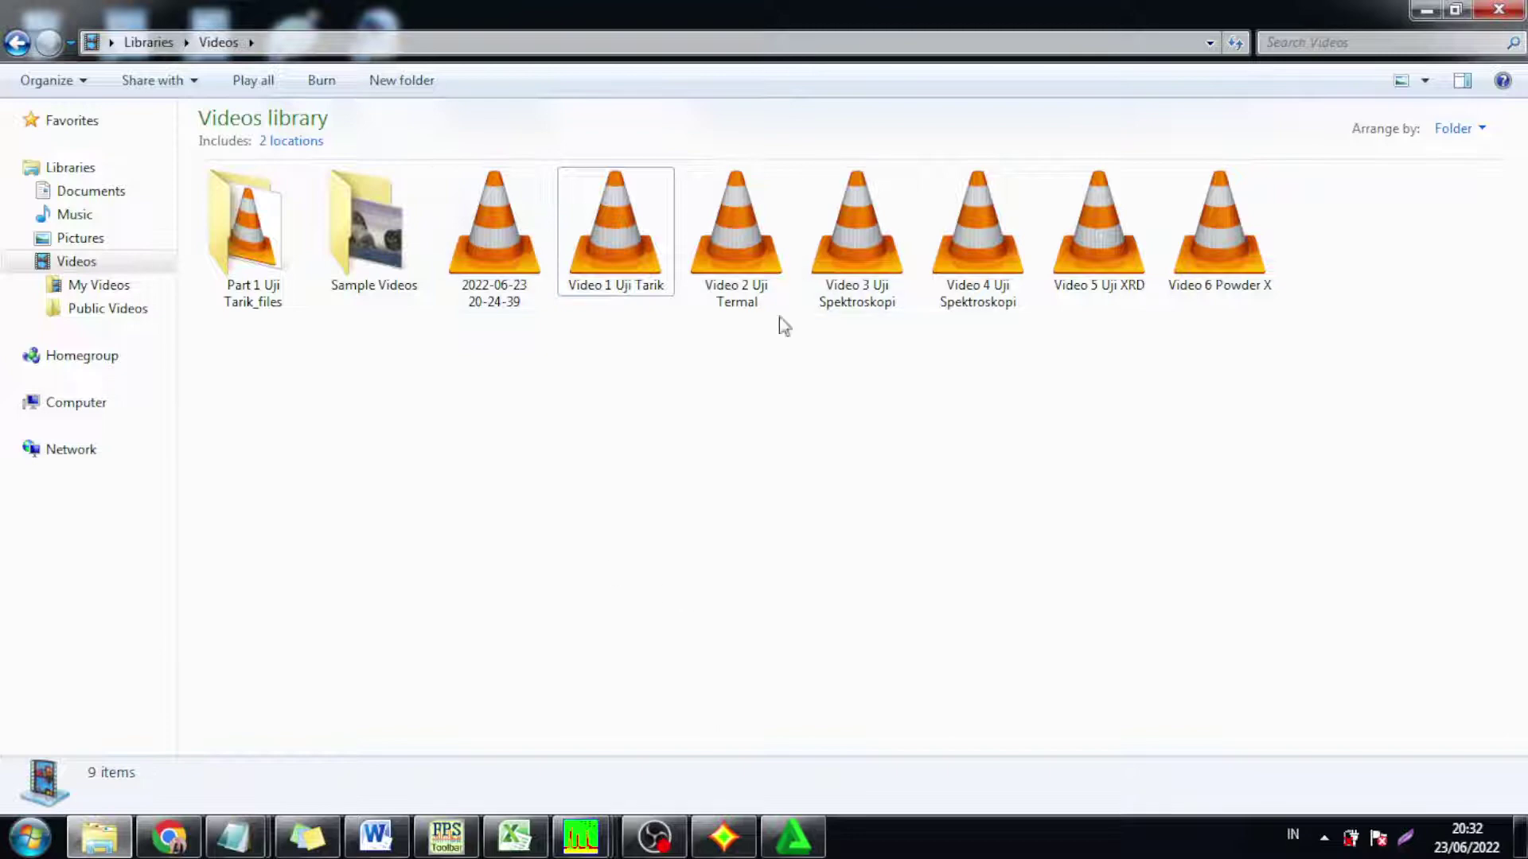
mouse_move(169, 837)
click(184, 752)
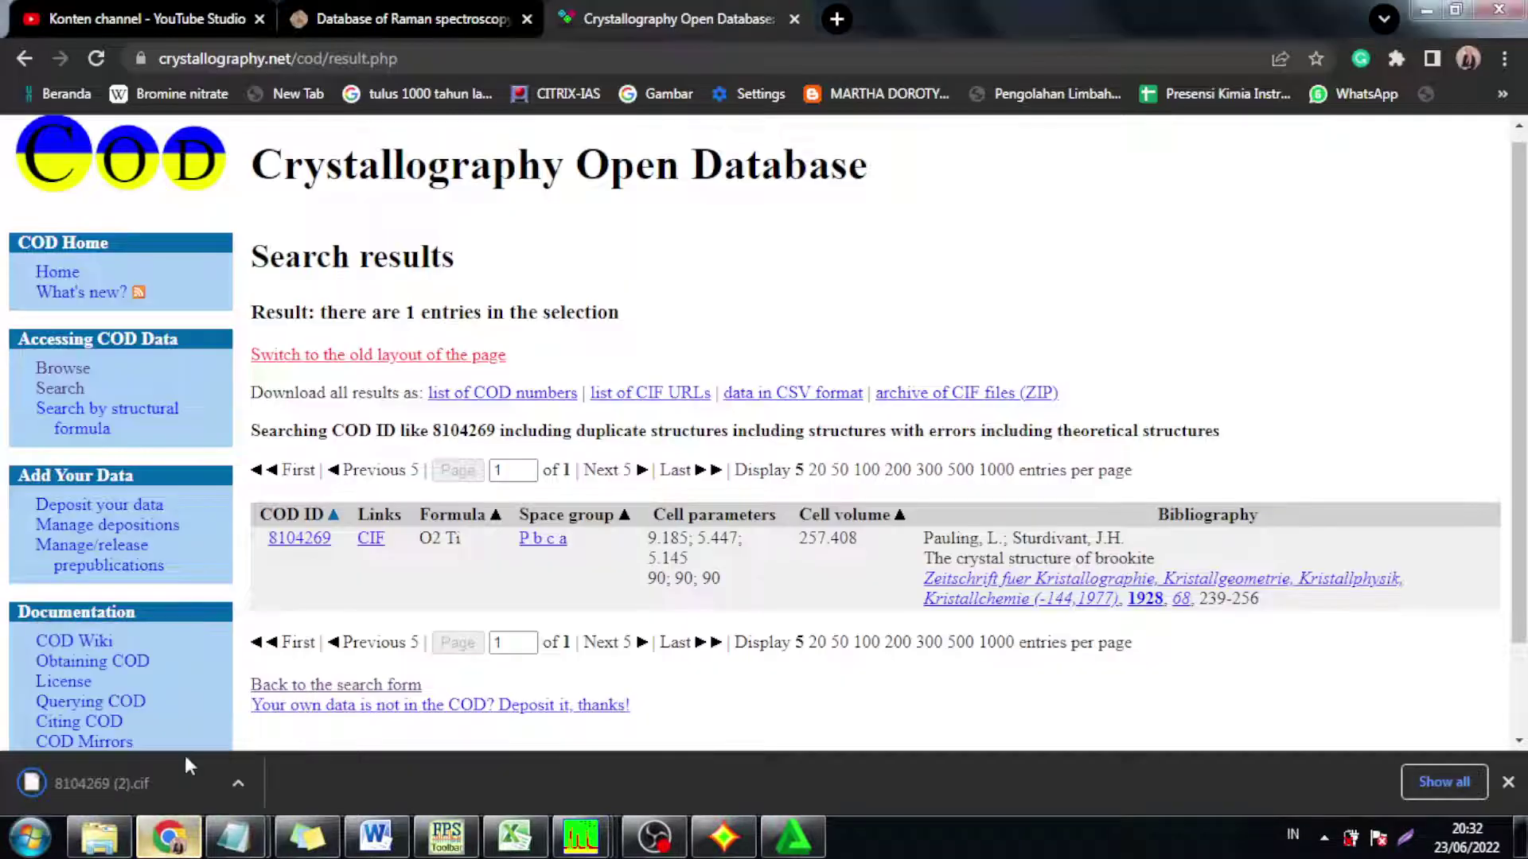
click(247, 789)
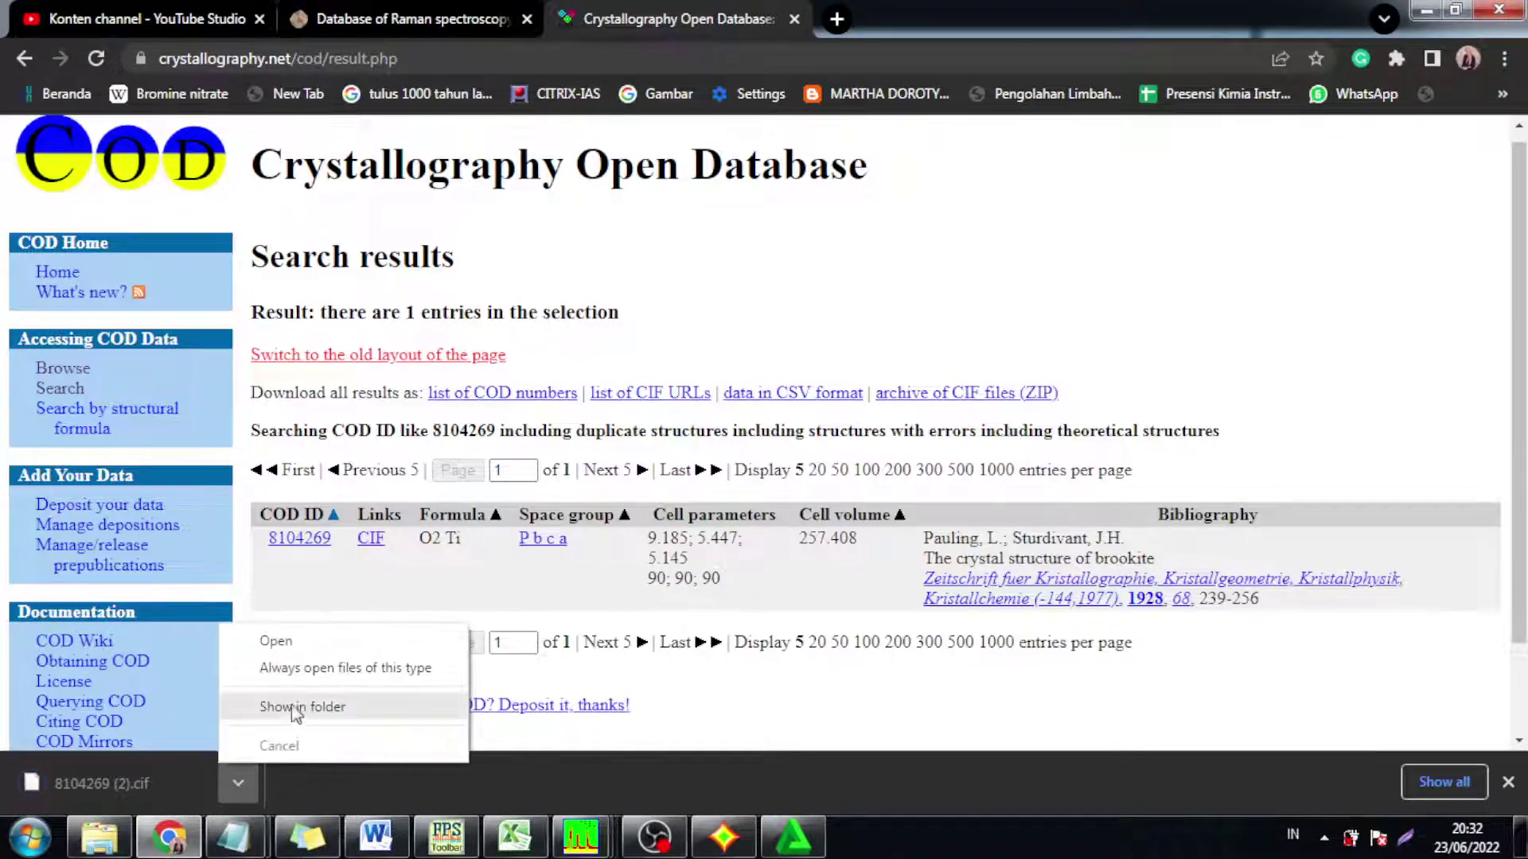
click(296, 710)
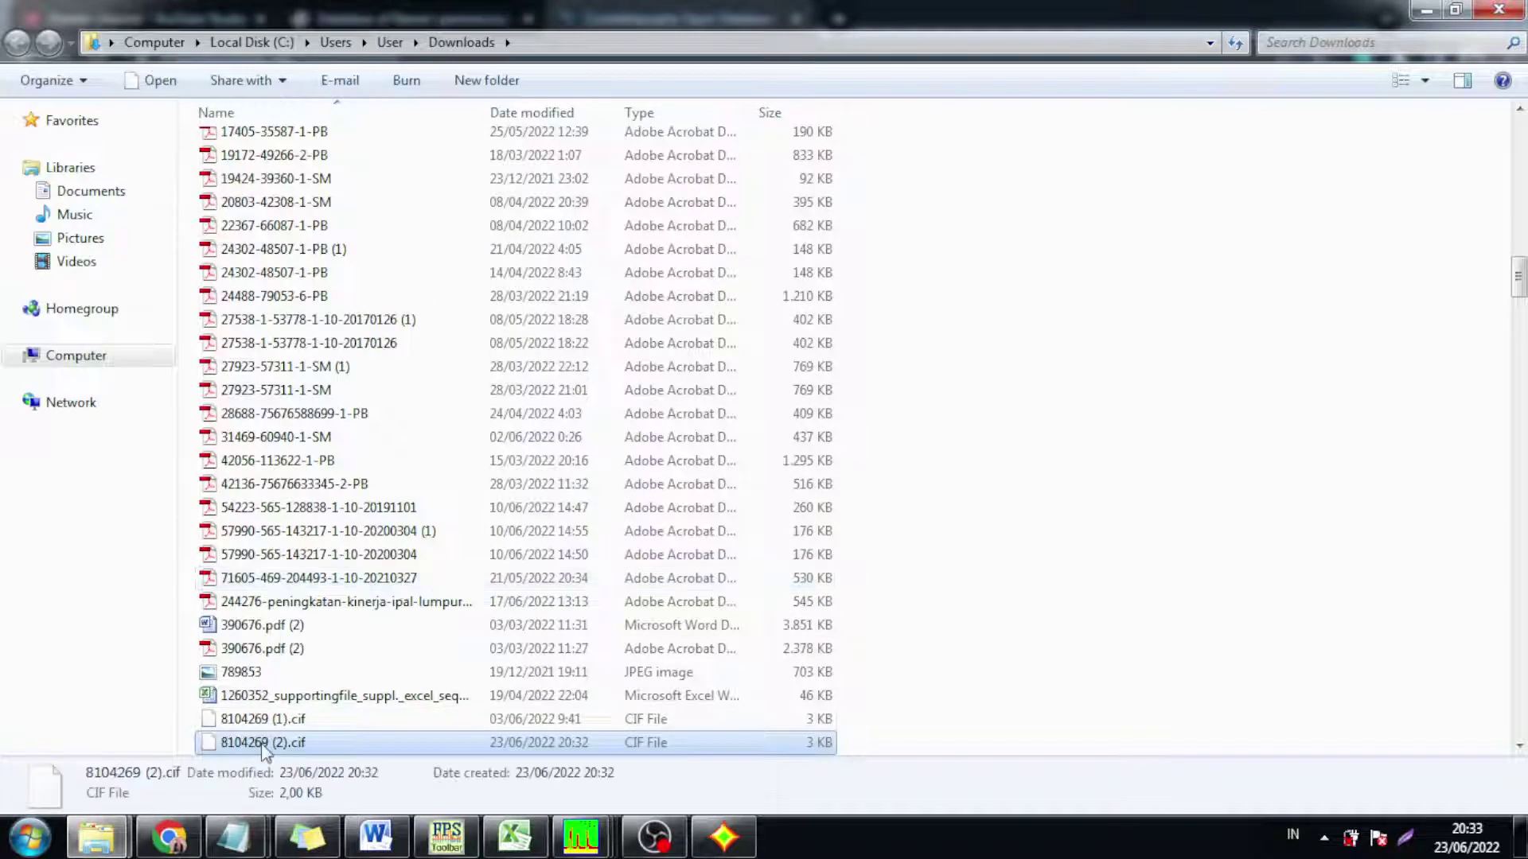
Move 8104269 (2).cif from Downloads into the 02. Tugas KSA folder, check it there, and minimize the Explorer and Chrome windows
drag(265, 752, 112, 204)
click(124, 205)
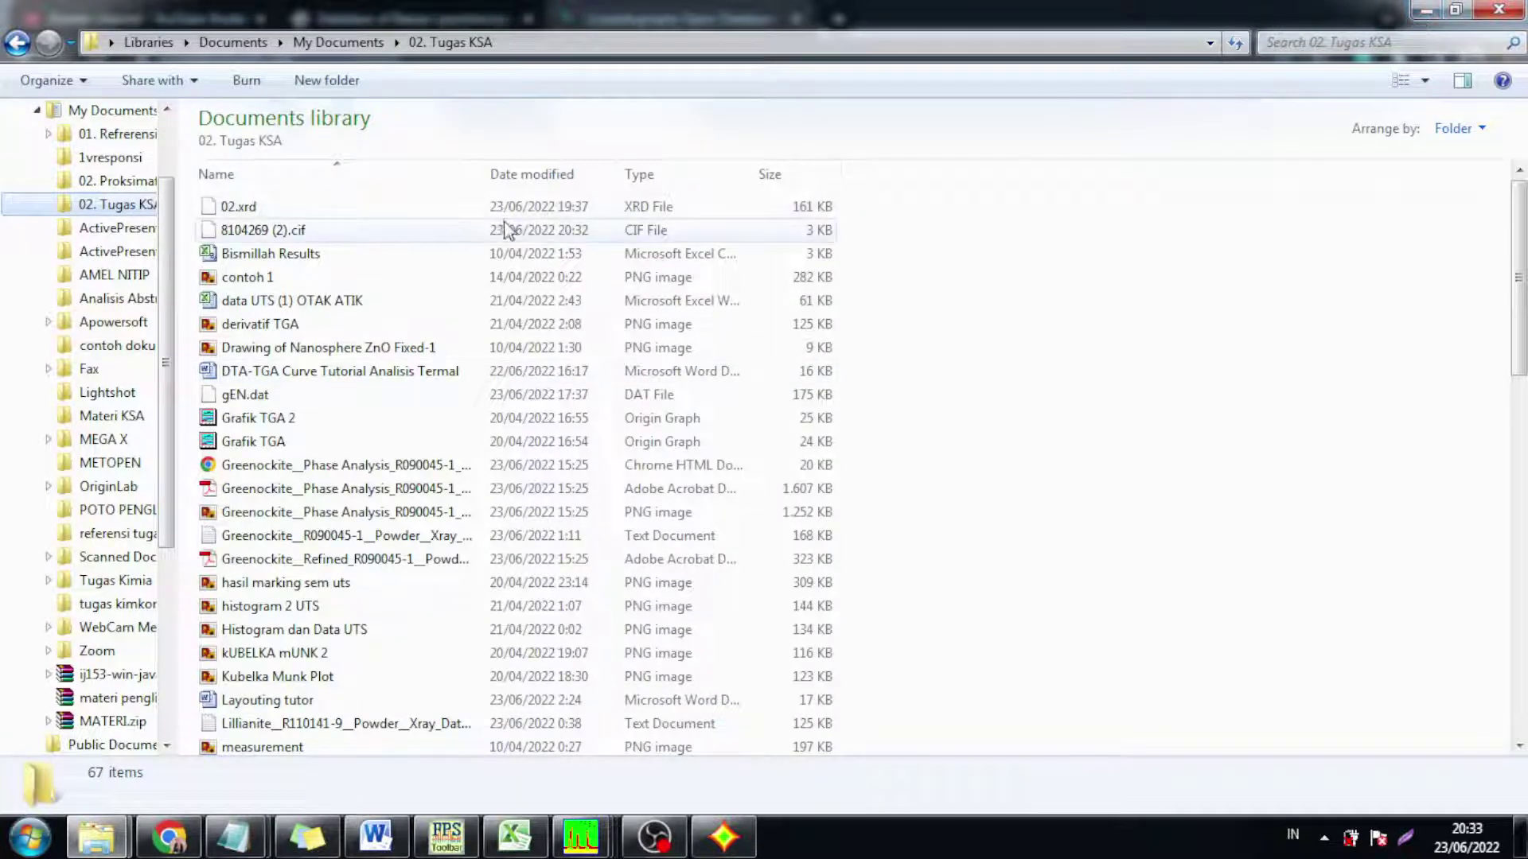
click(1432, 11)
click(1433, 12)
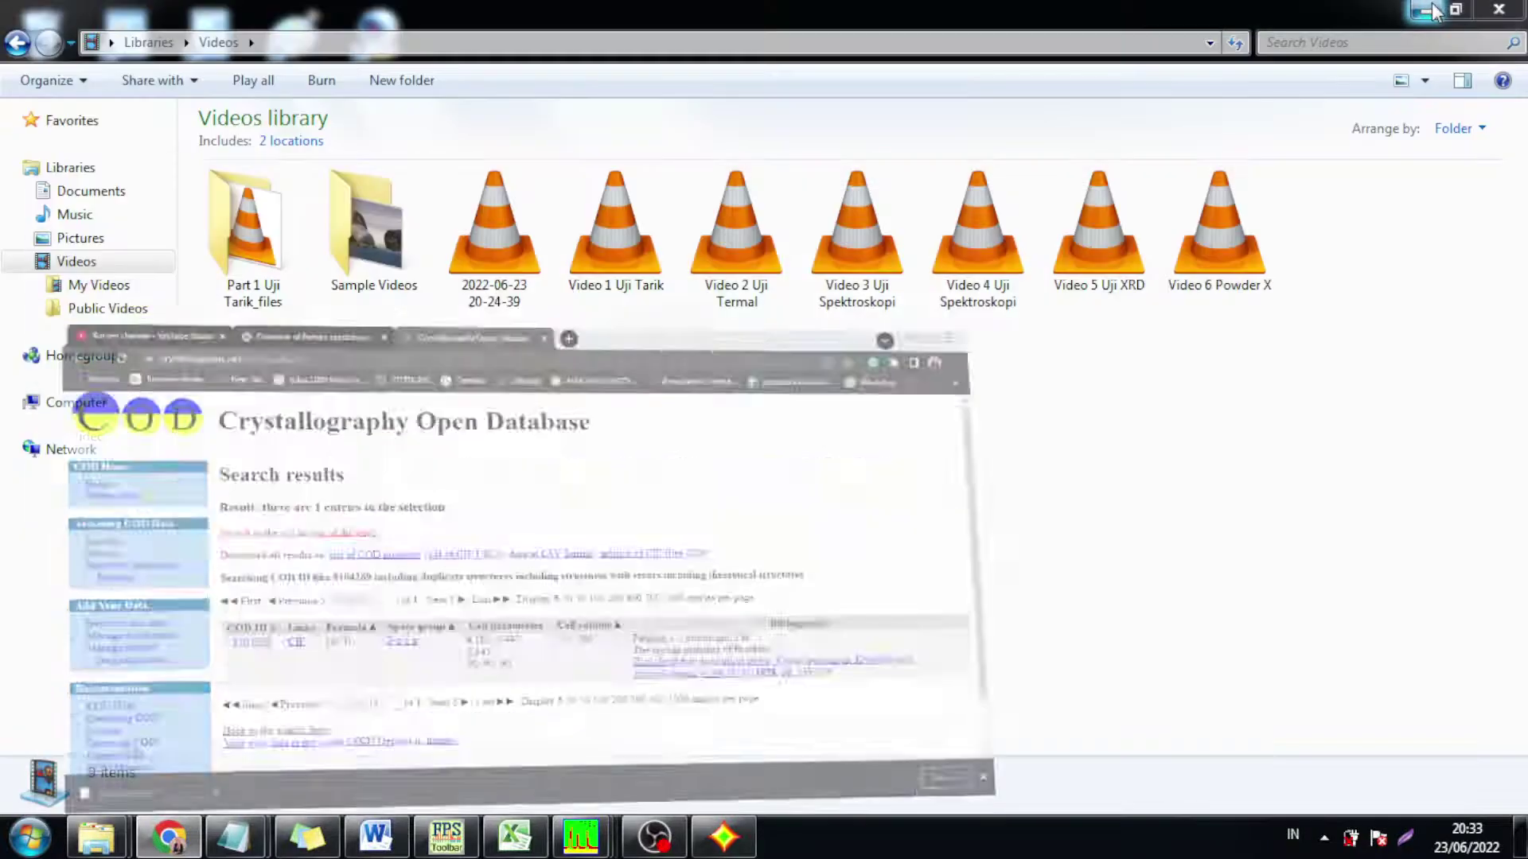
Switch to Mercury 4.2.0 by launching it from the desktop, dismiss the update notice, and maximize its window
click(1436, 13)
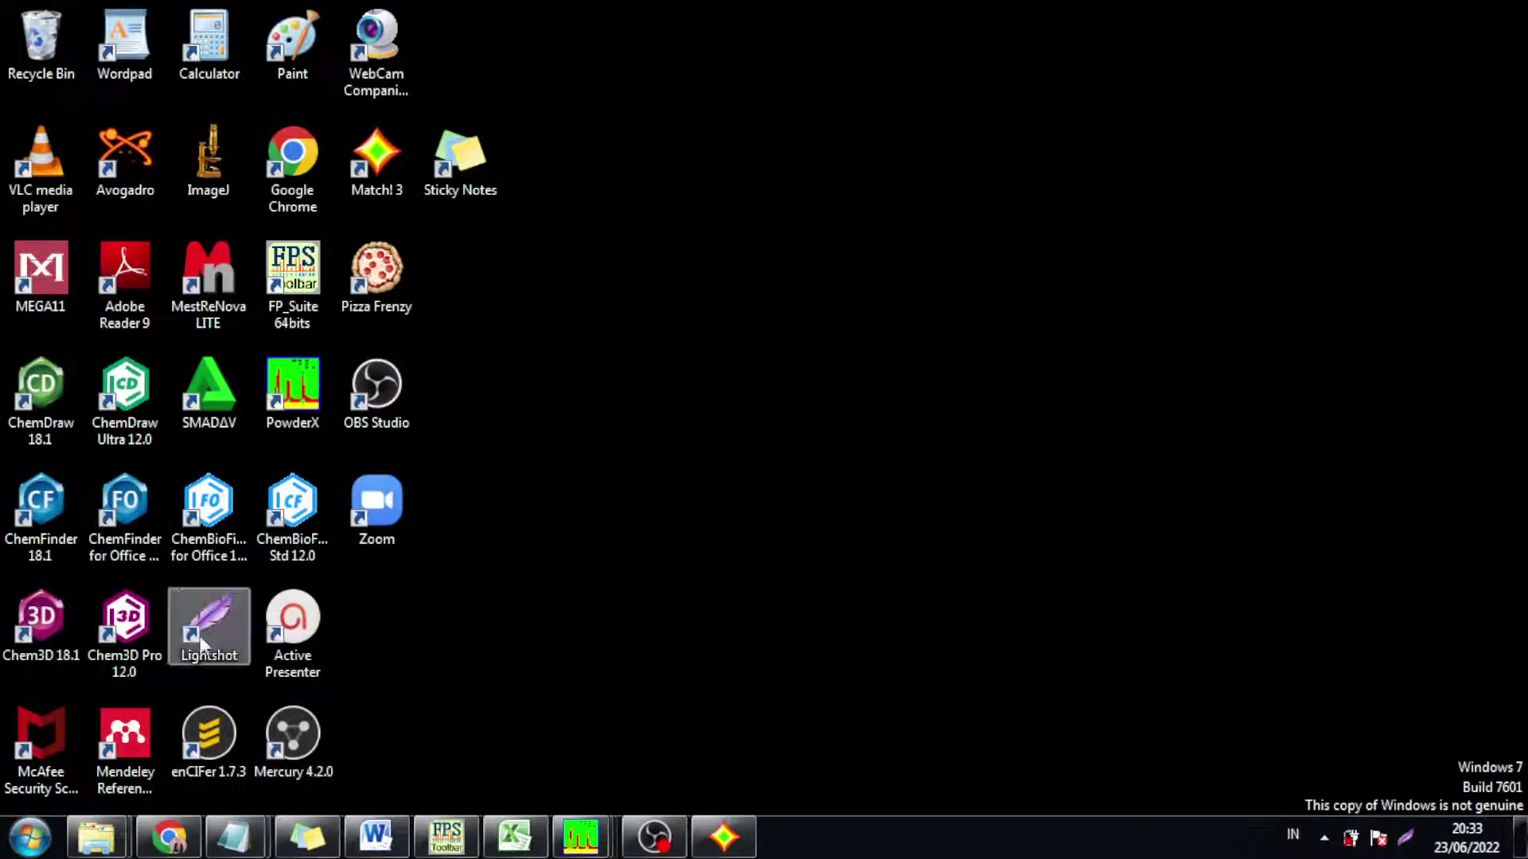
click(304, 740)
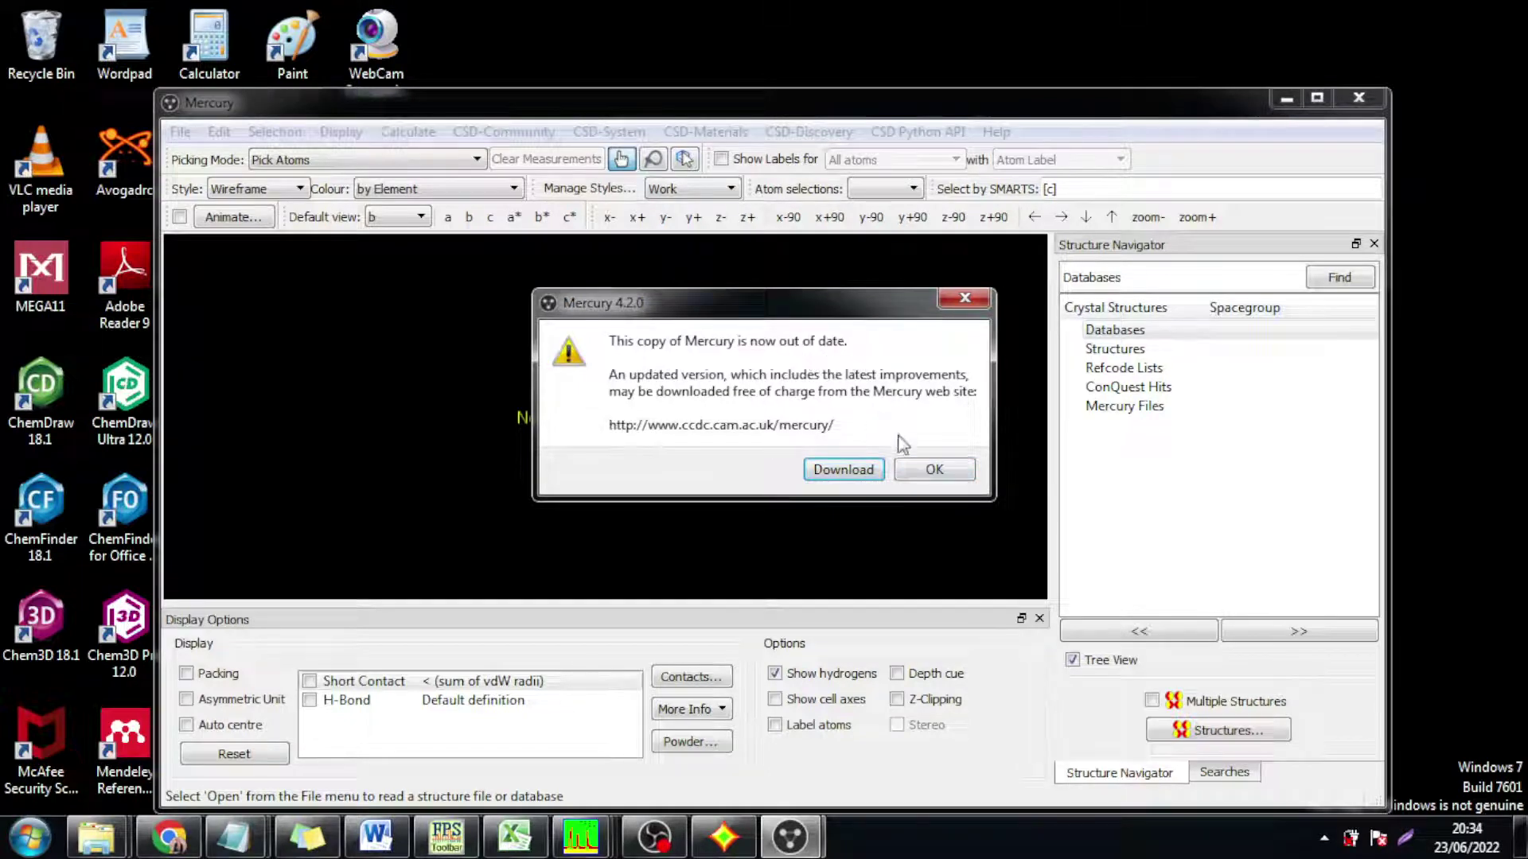
click(930, 469)
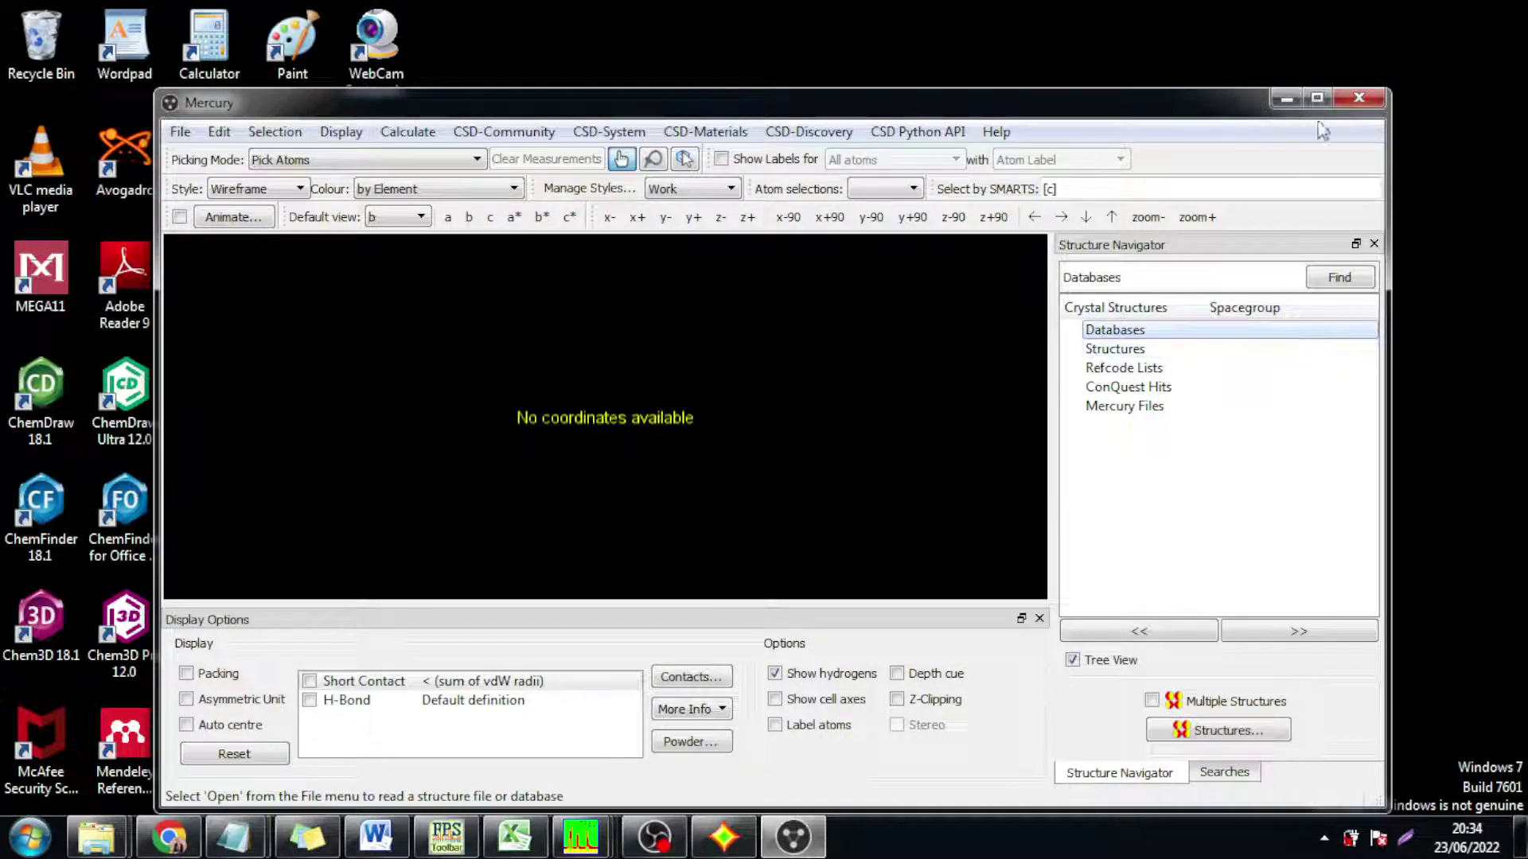
click(1316, 98)
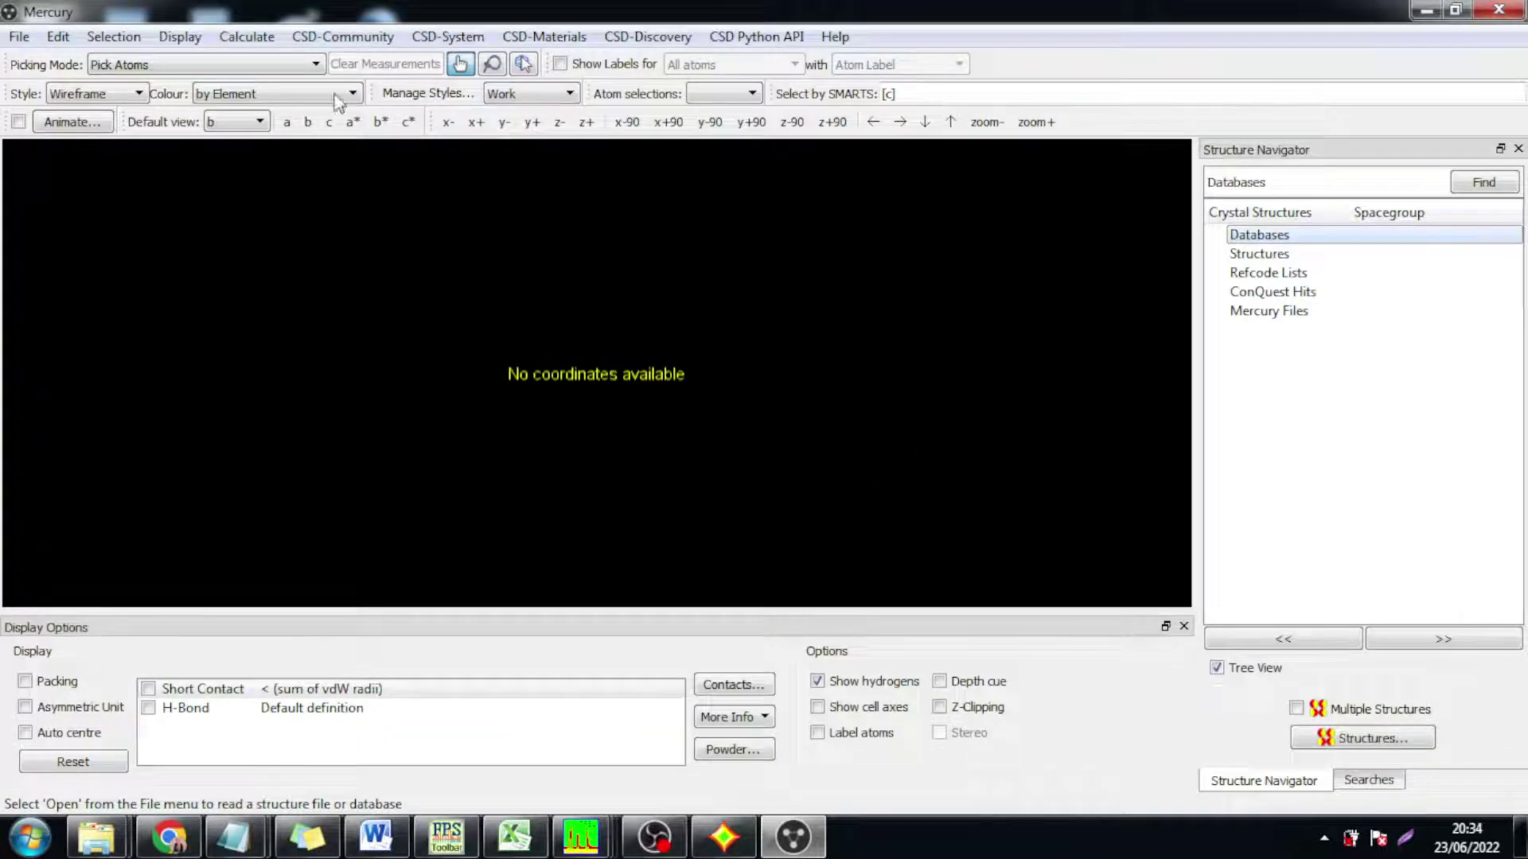
click(23, 37)
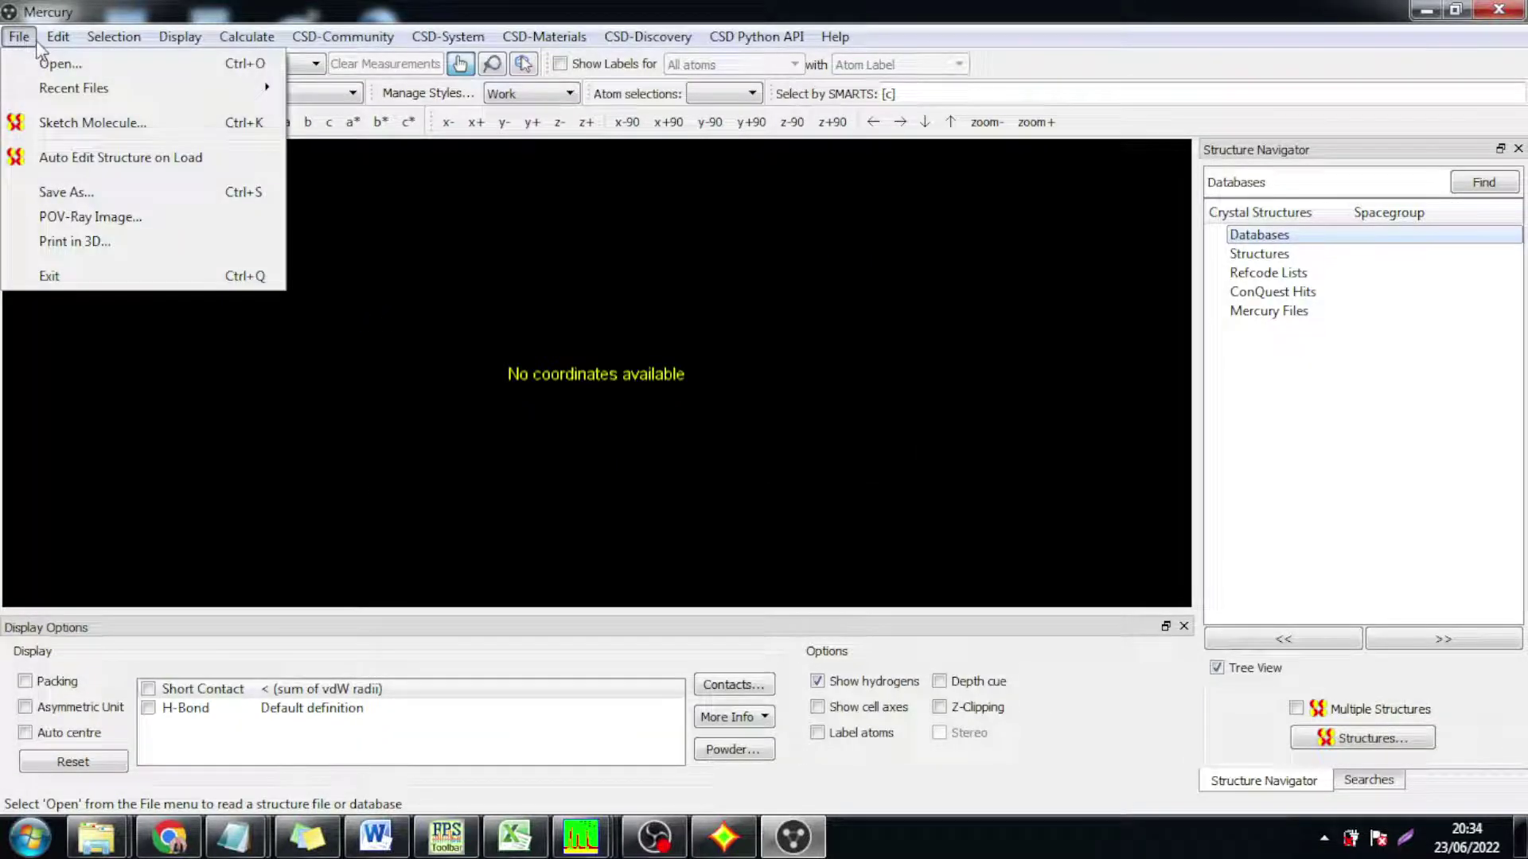
Switch to the Word tutorial and colour the bullets about finding the CIF link, downloading the CIF file and opening Mercury red
click(376, 835)
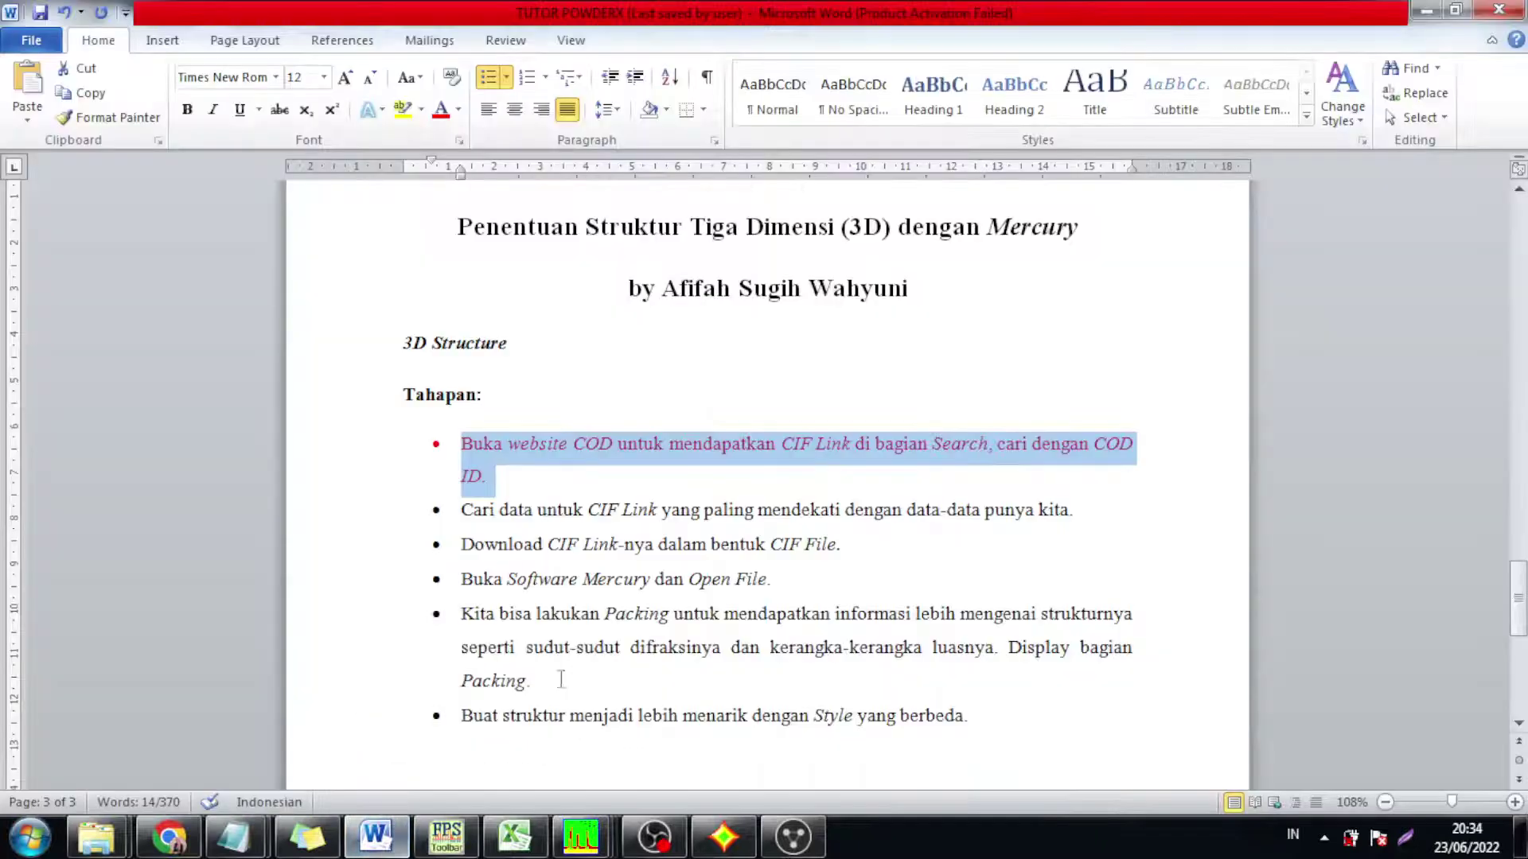
mouse_move(463, 510)
mouse_down()
mouse_move(902, 527)
mouse_move(846, 545)
mouse_move(863, 513)
mouse_move(463, 513)
mouse_up()
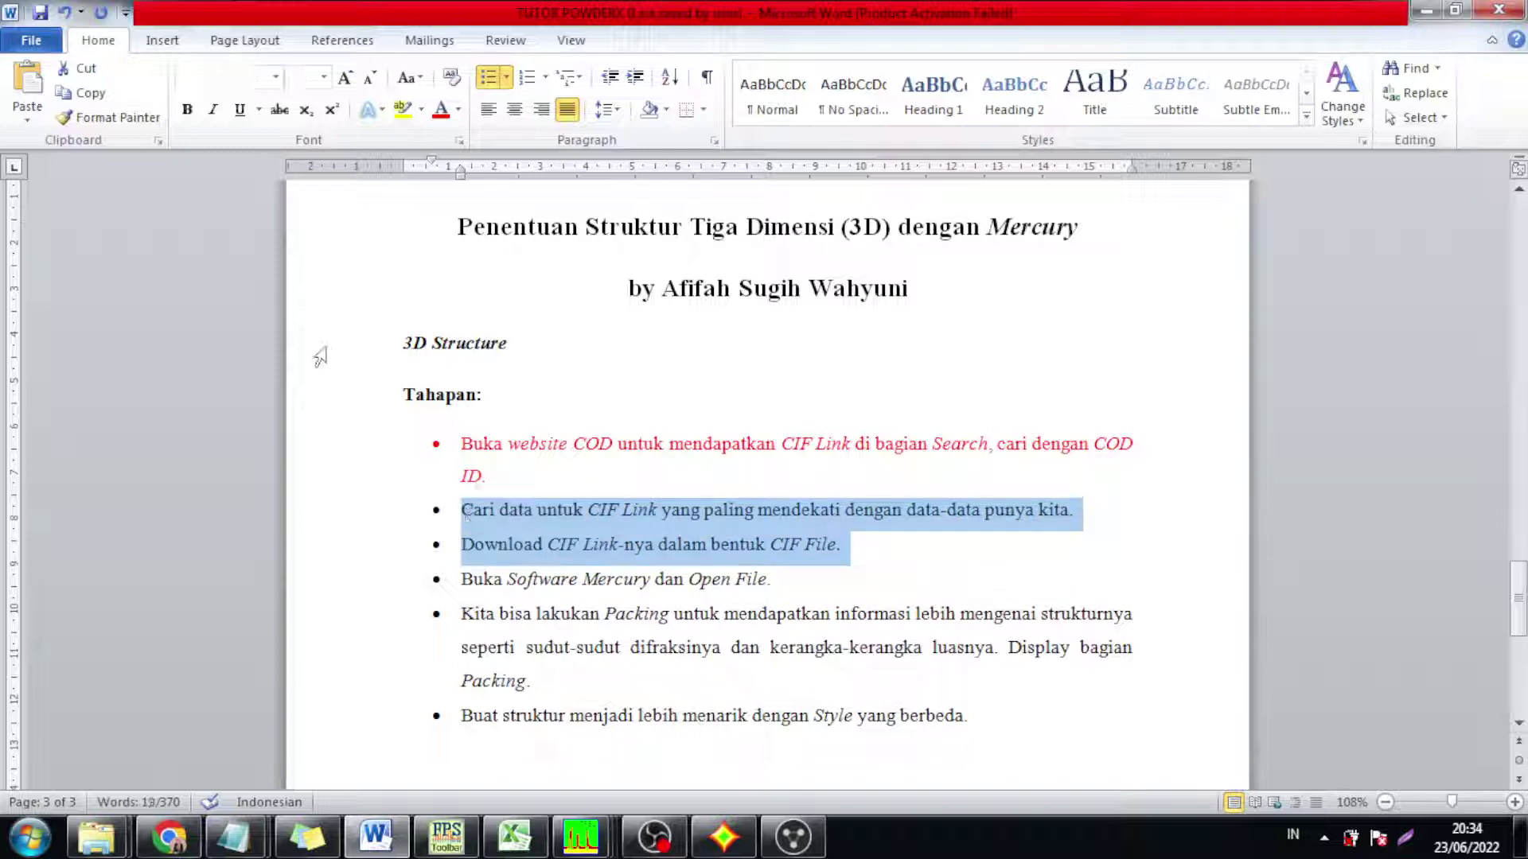
click(440, 109)
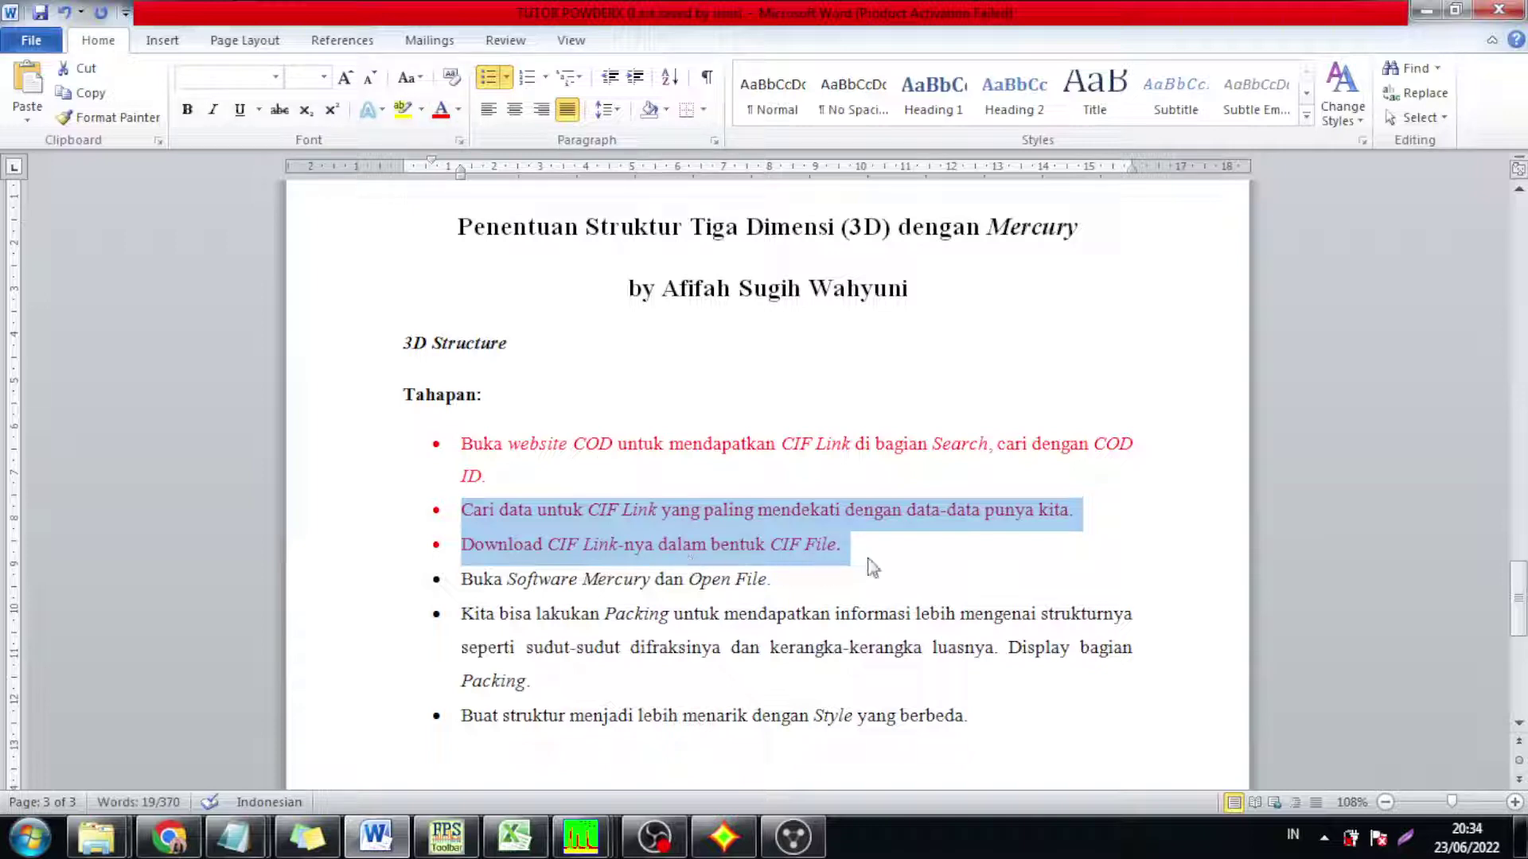
click(873, 566)
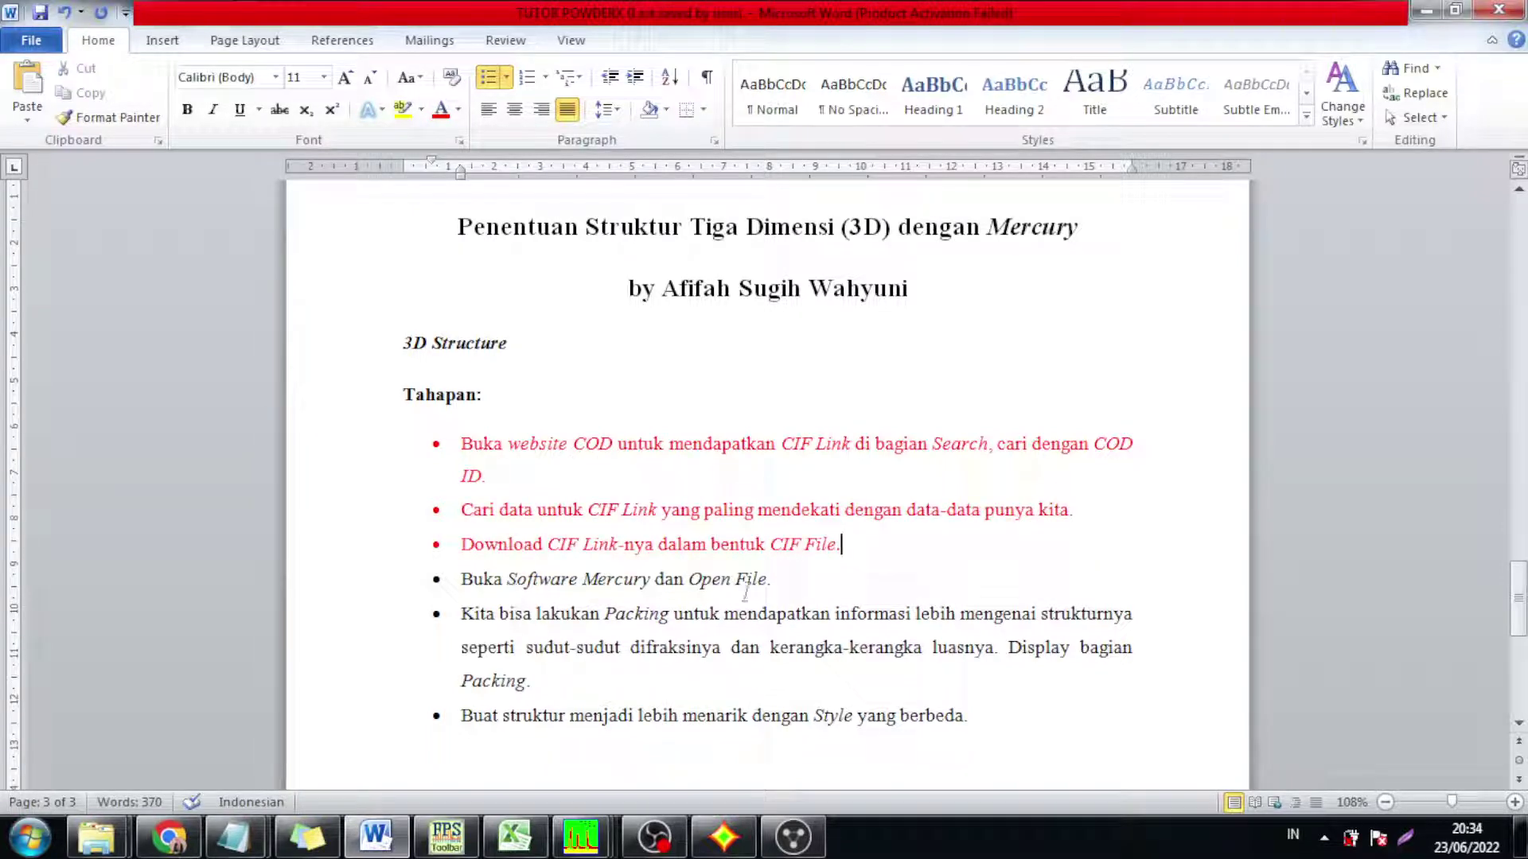
drag(779, 597, 460, 583)
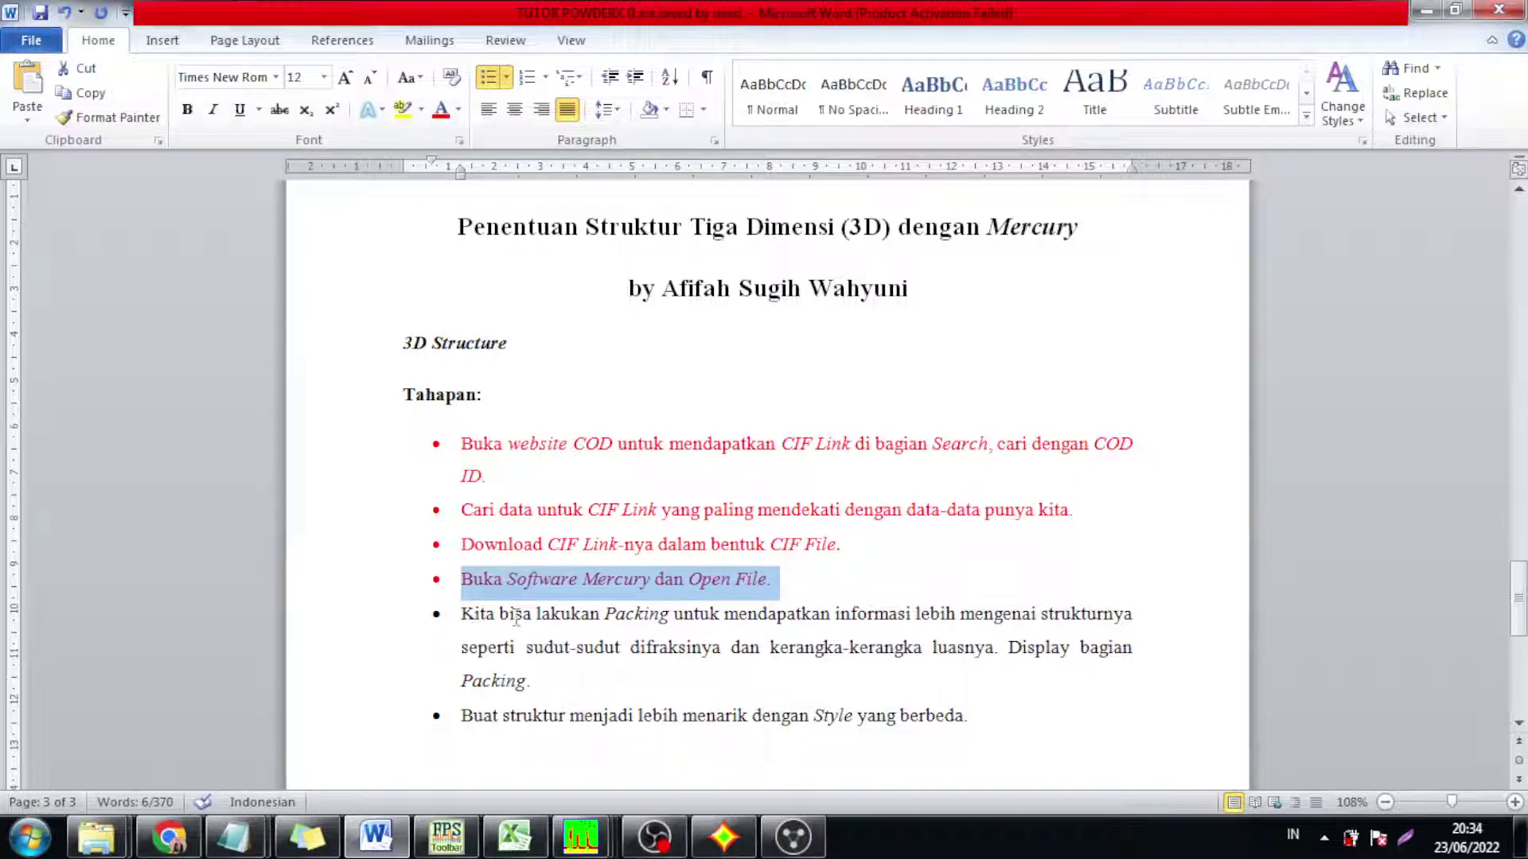
Return to Mercury and open 8104269 (2).cif from the 02. Tugas KSA folder in Documents
click(794, 836)
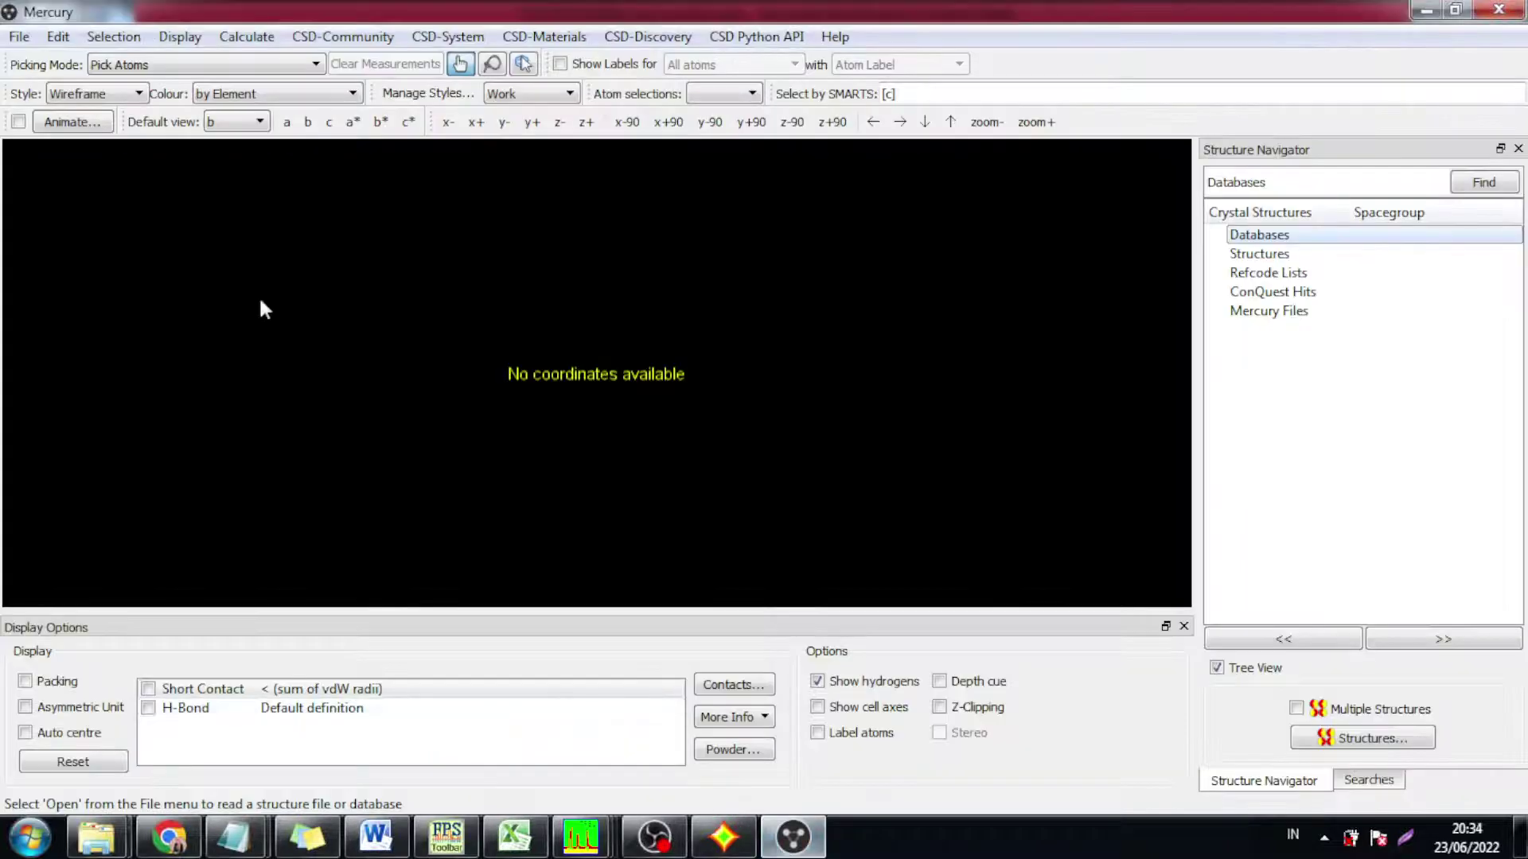
click(19, 36)
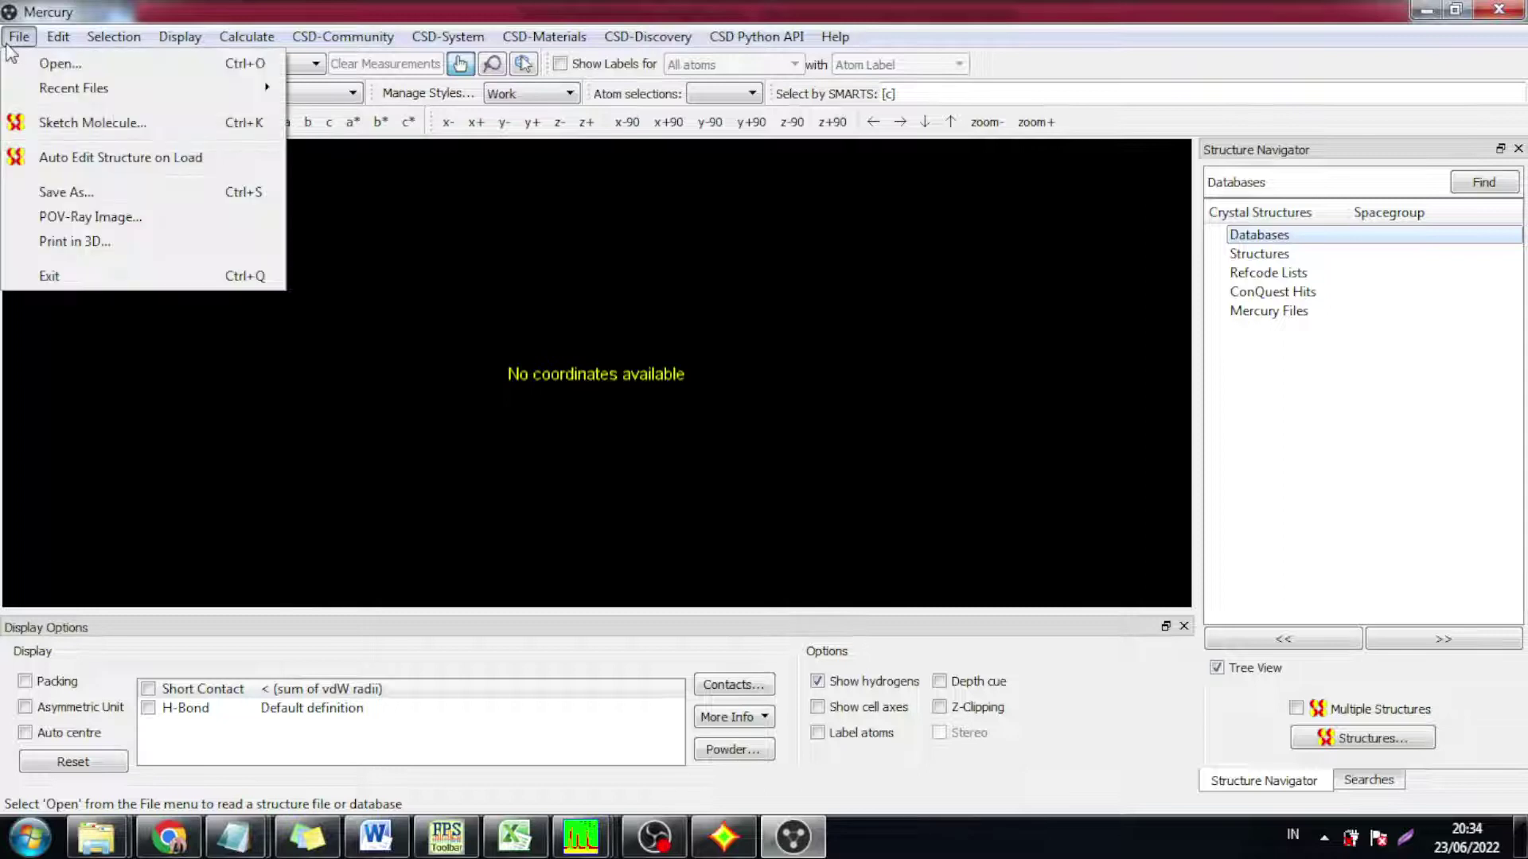
click(48, 59)
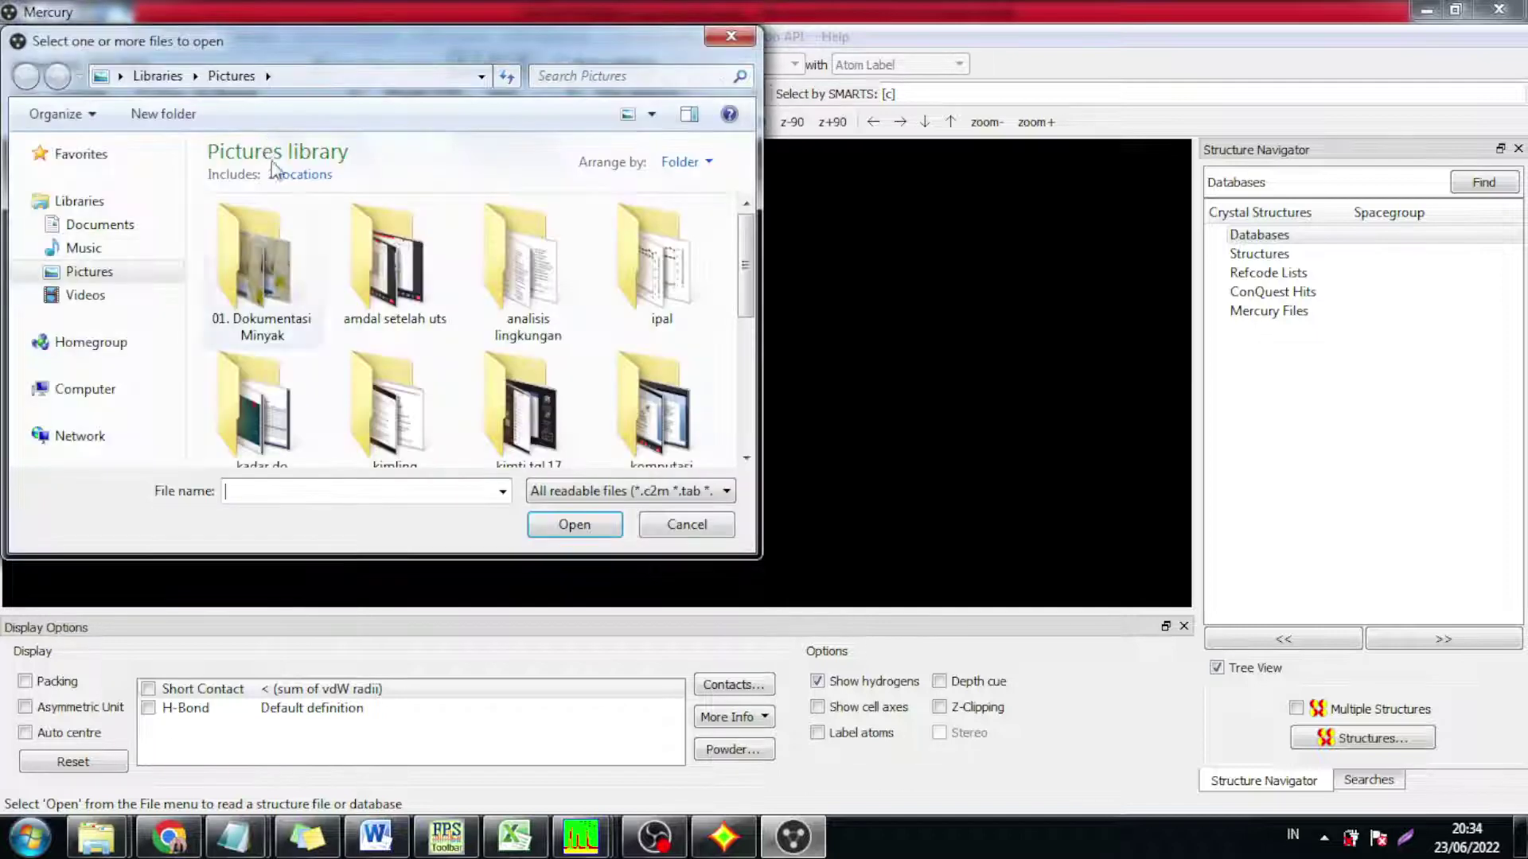
click(127, 224)
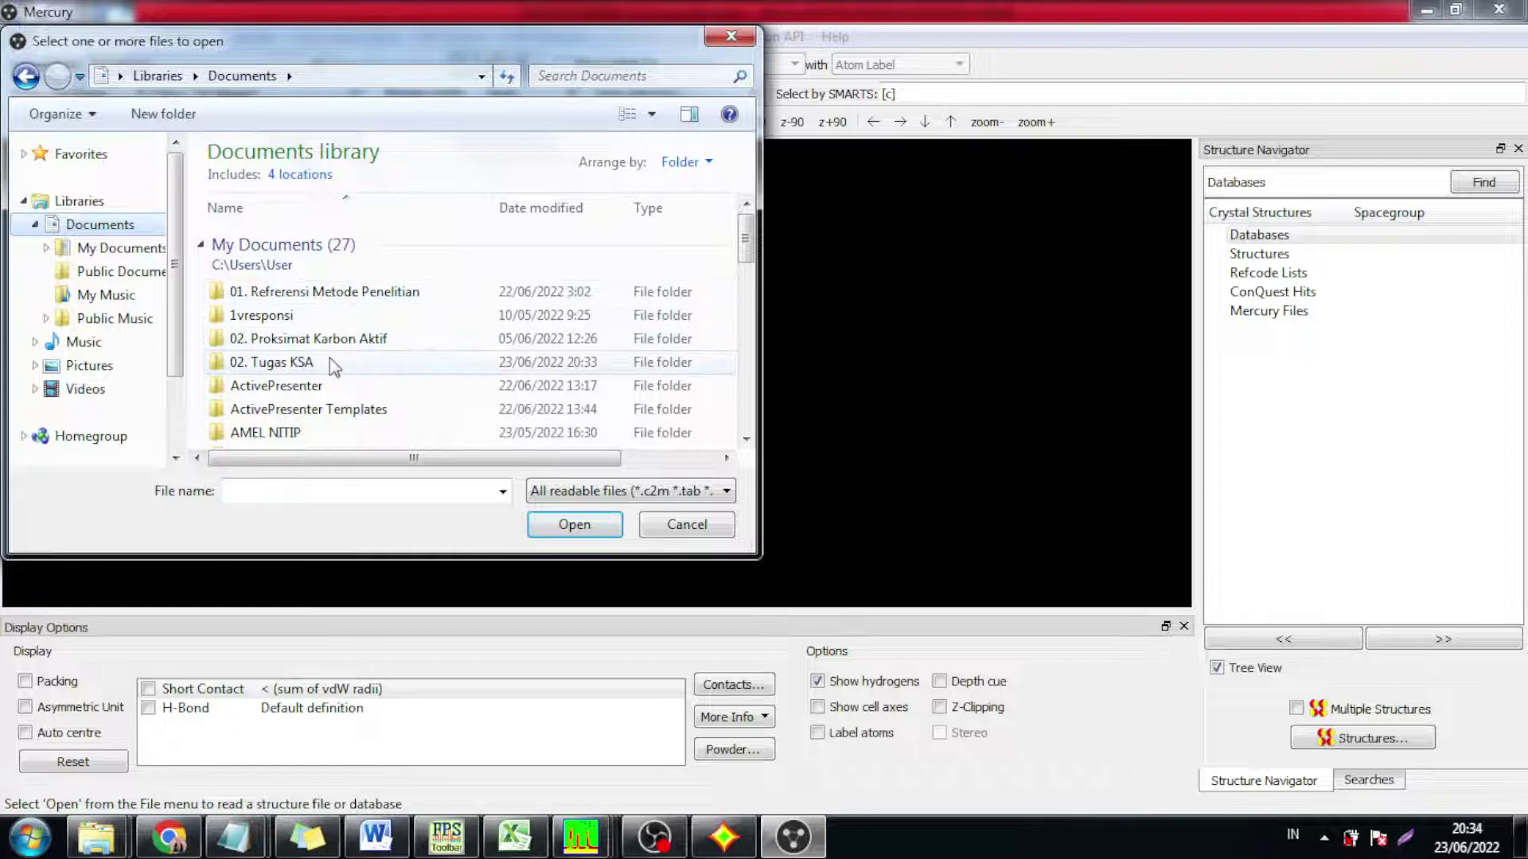
double_click(331, 363)
click(288, 241)
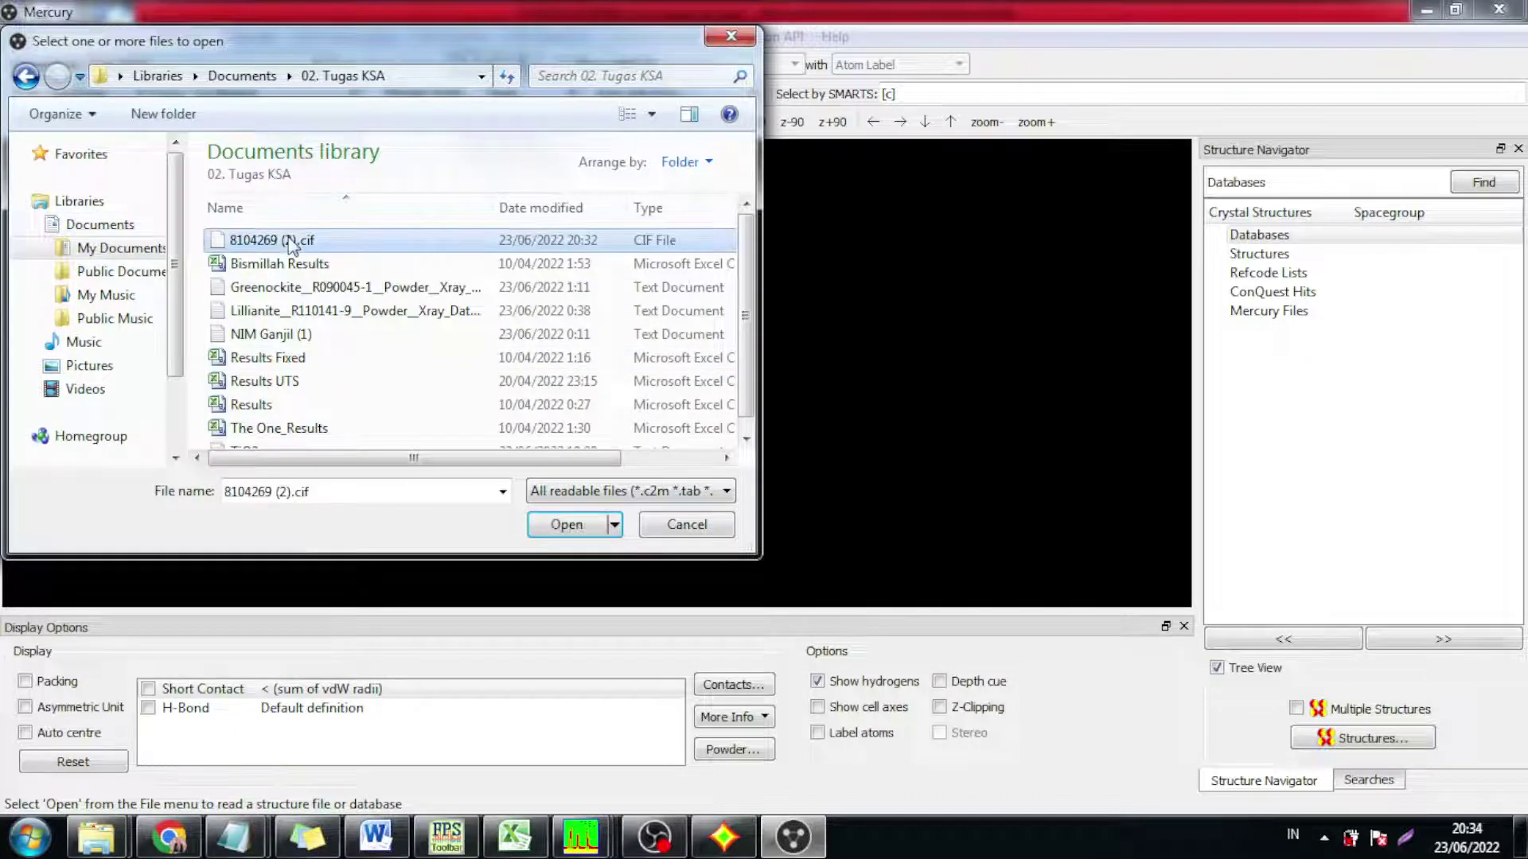
click(580, 521)
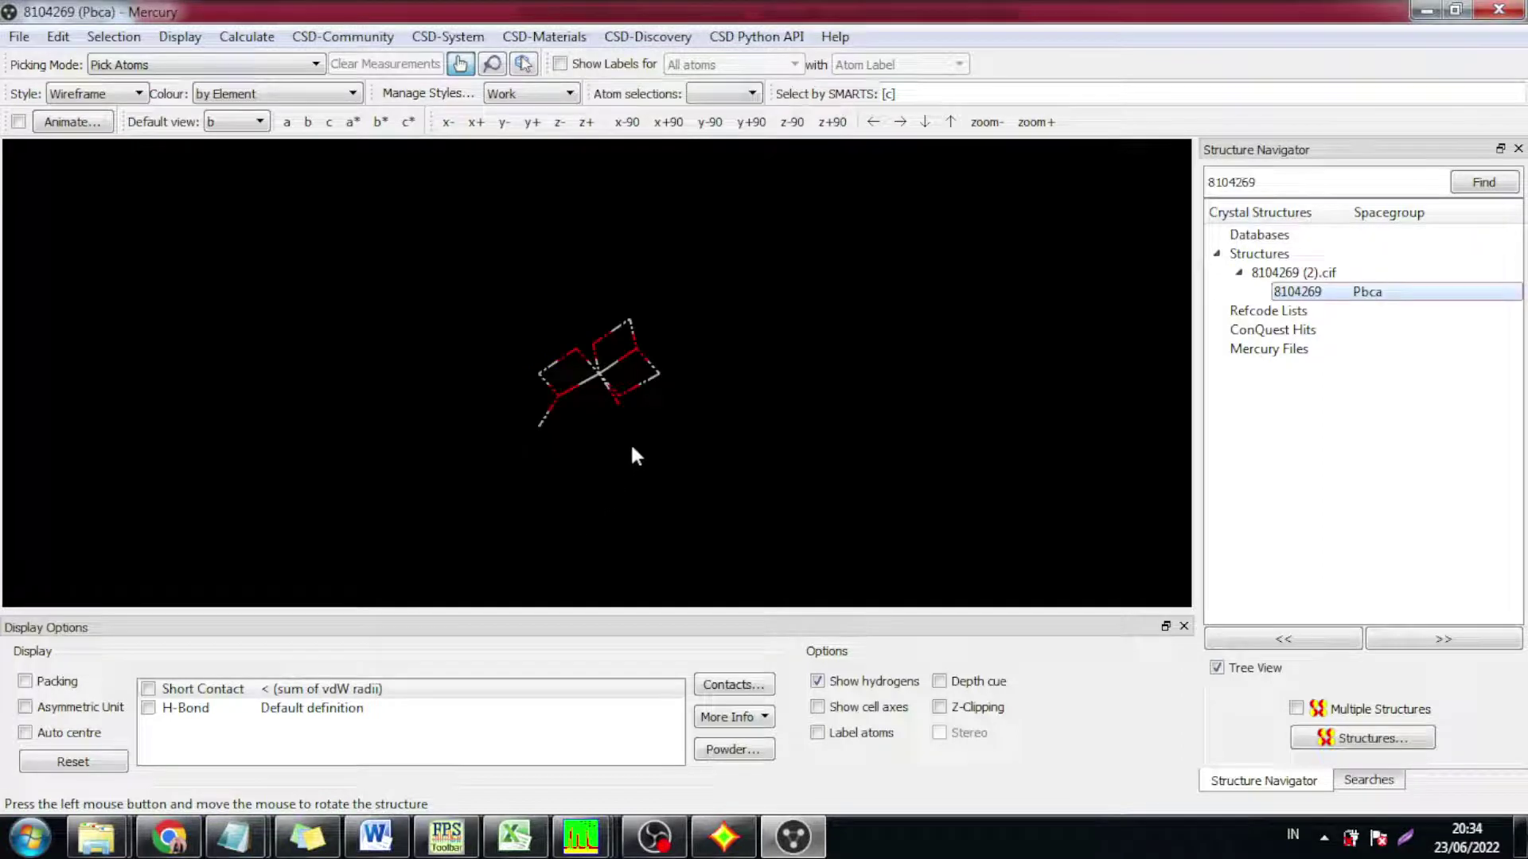
Try displaying the structure in the Ball and Stick, Spacefill, Ellipsoid and Polyhedral styles in turn
click(117, 94)
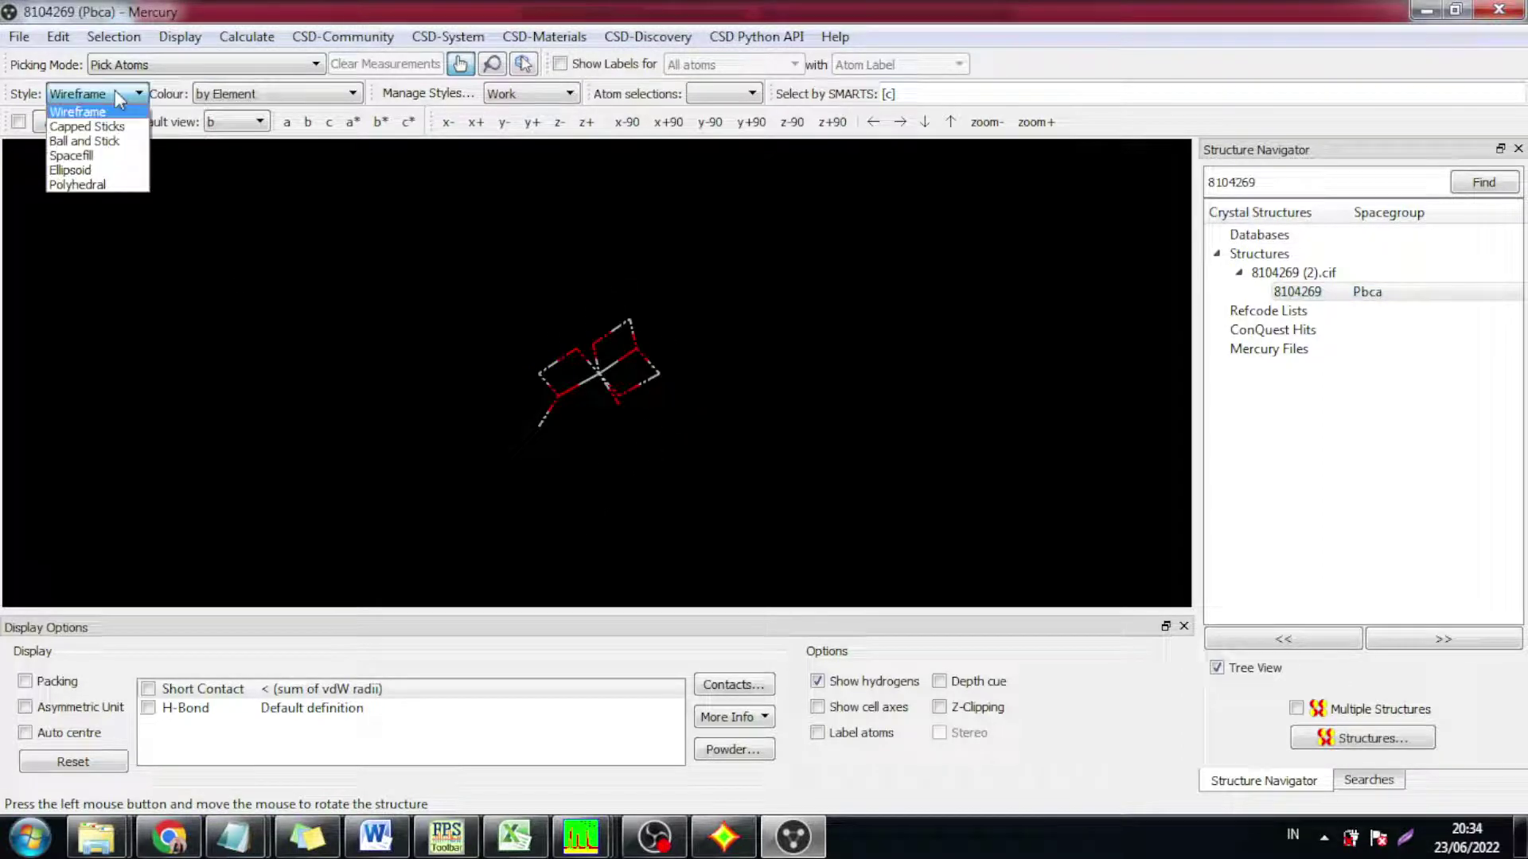
click(102, 140)
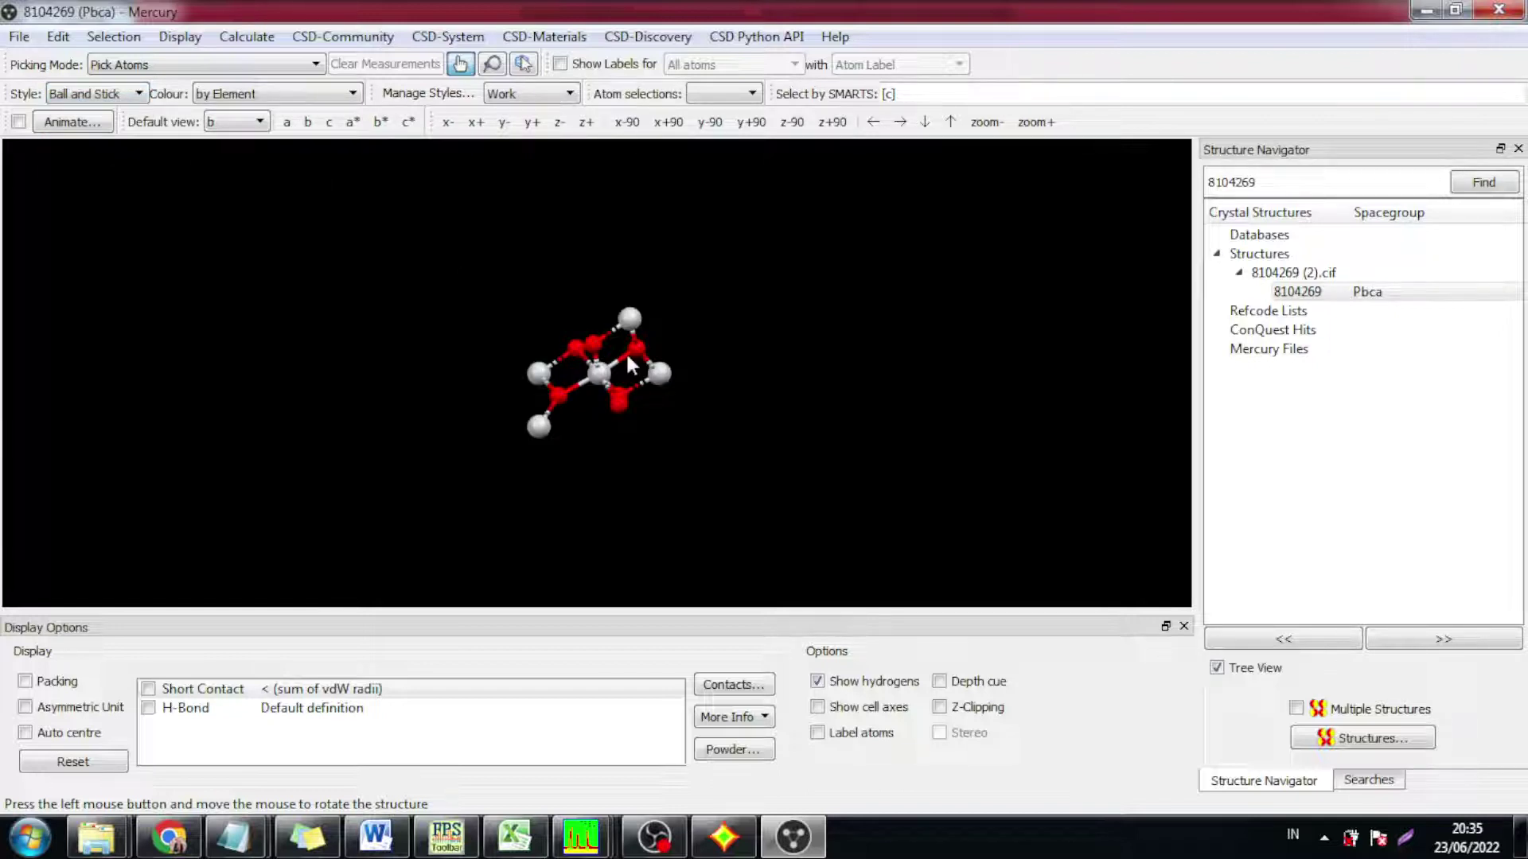
click(121, 93)
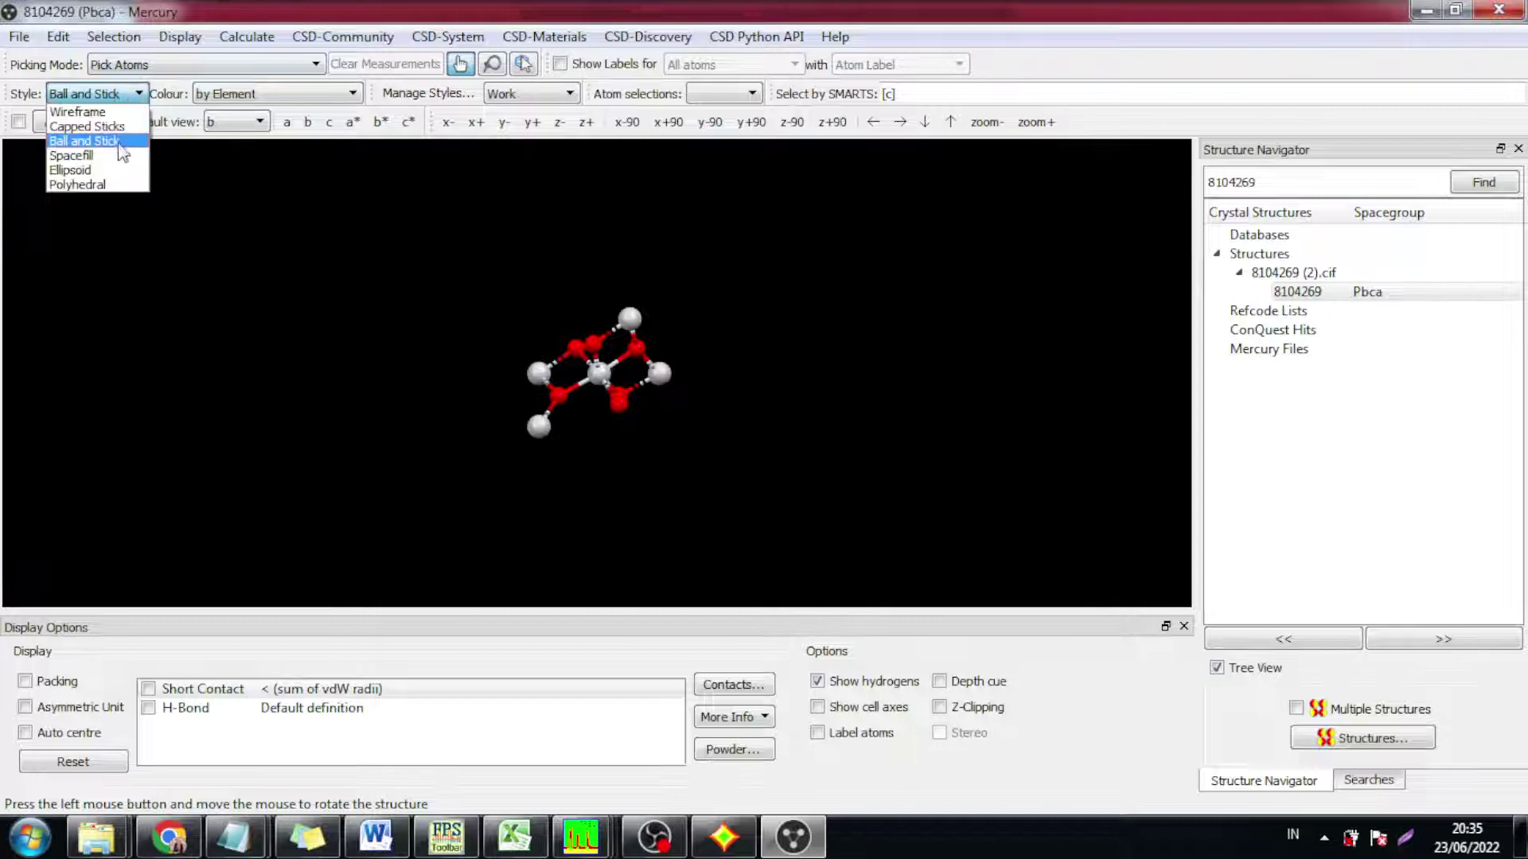
click(80, 155)
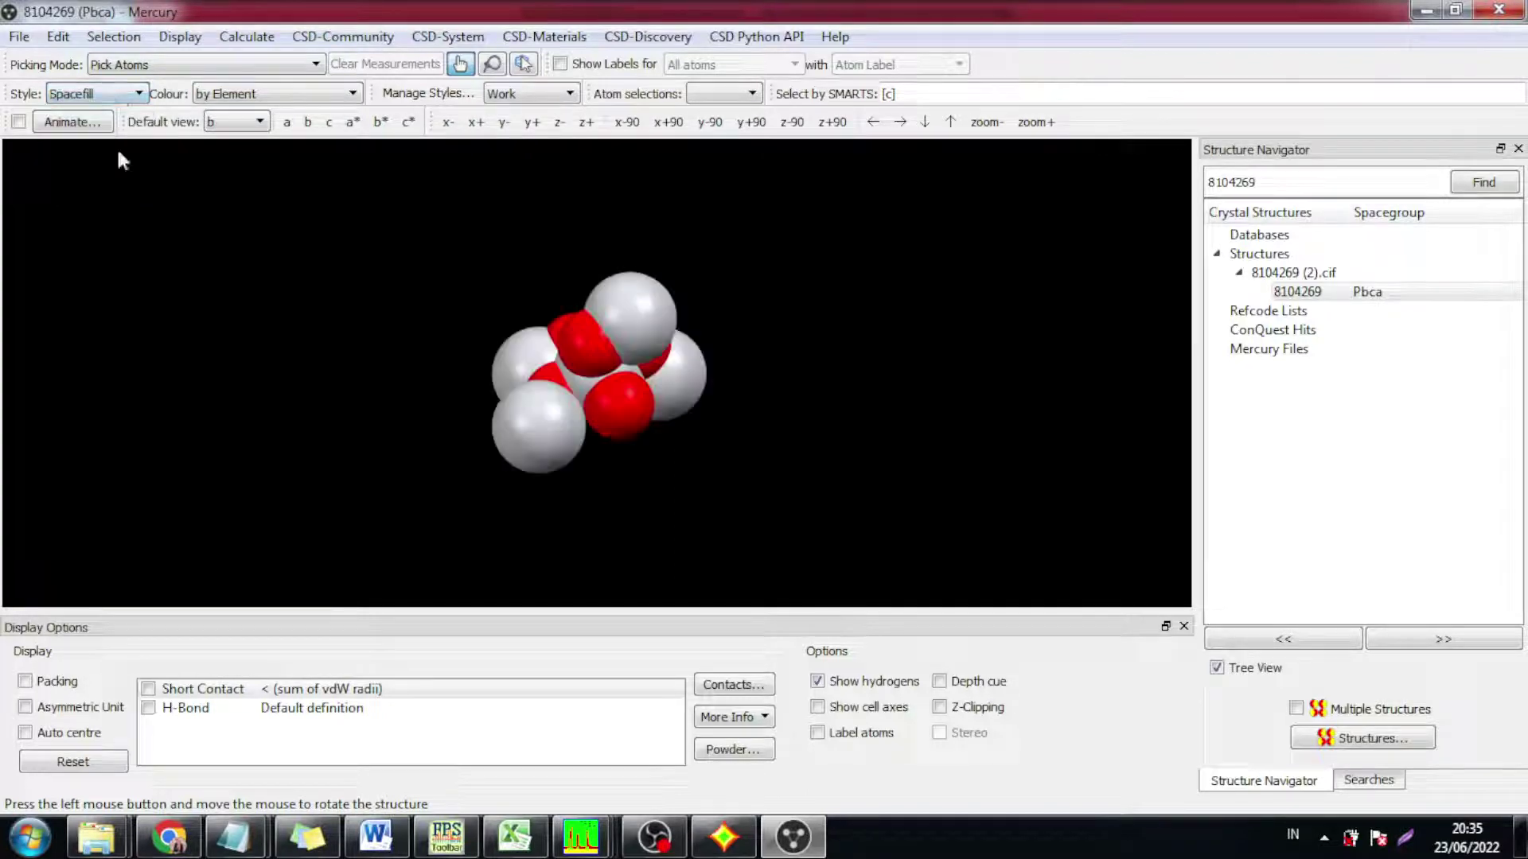
click(108, 97)
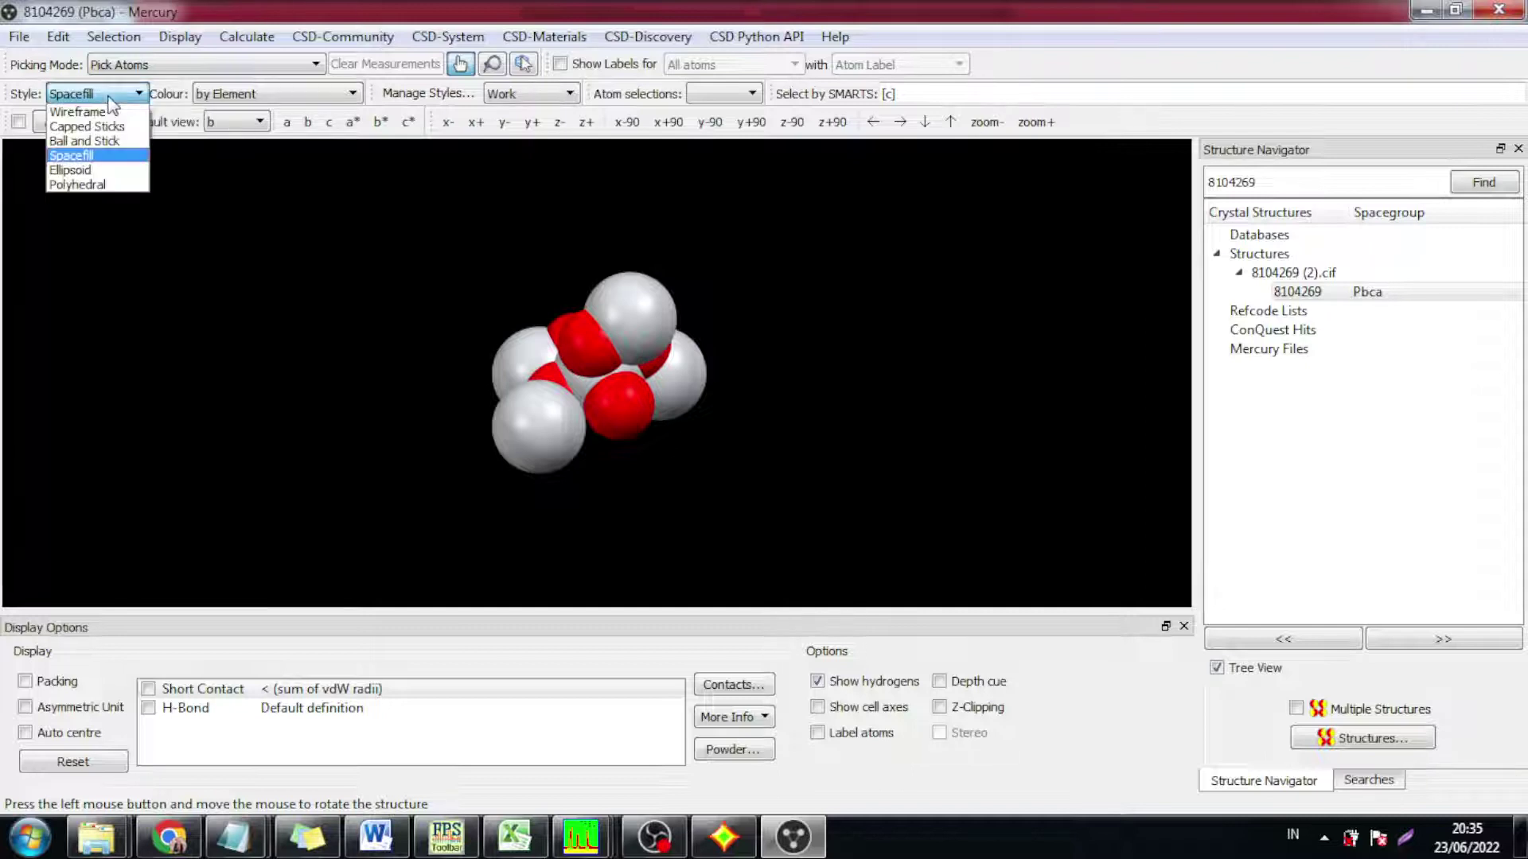
click(90, 173)
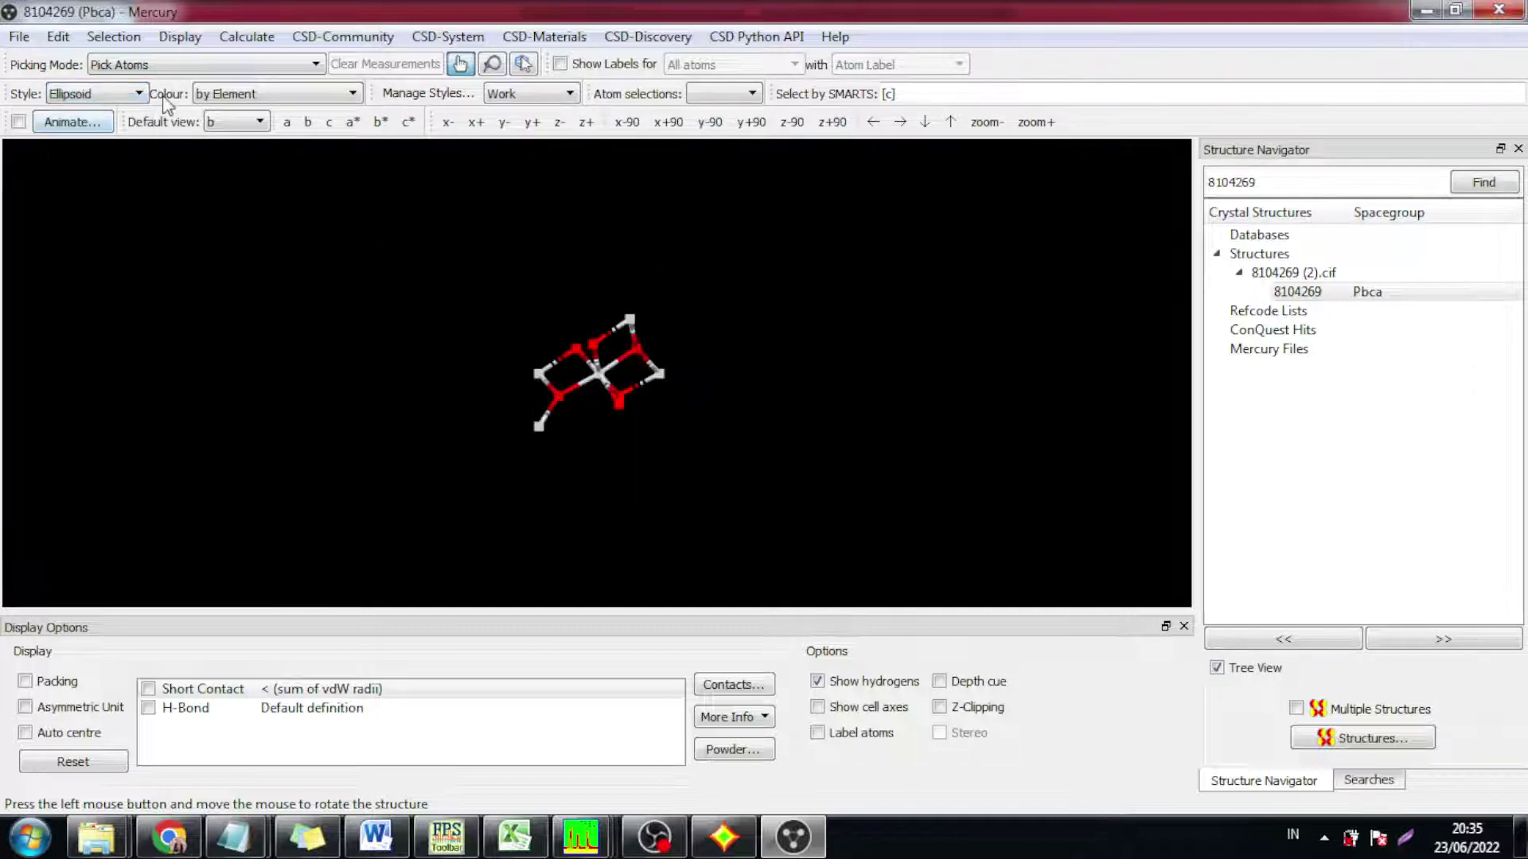
click(111, 94)
click(113, 185)
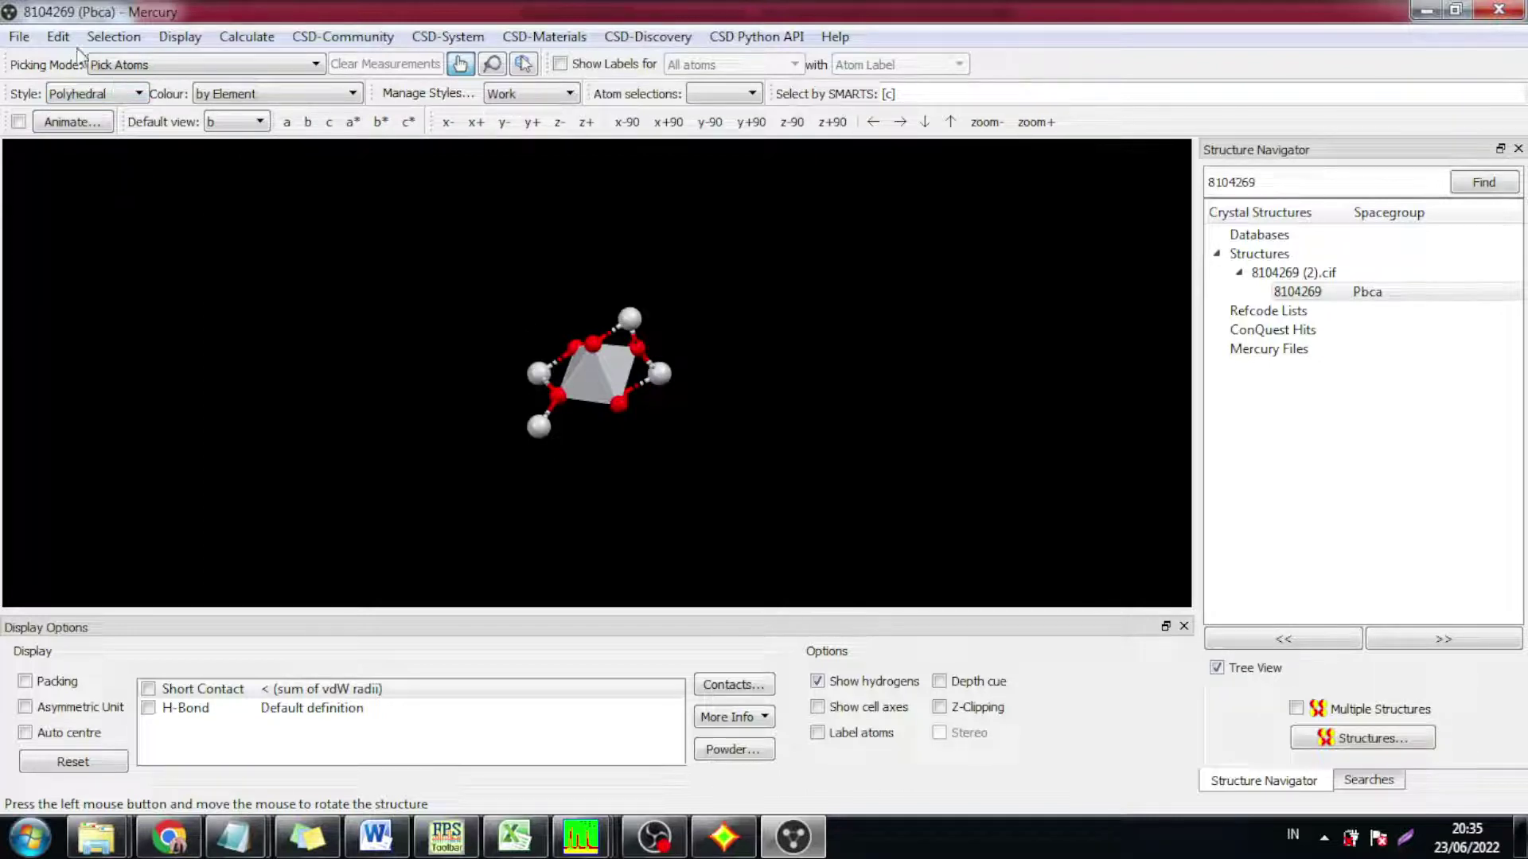
Switch the structure's style to Spacefill and back to Ball and Stick, and briefly run the rotation animation
click(99, 97)
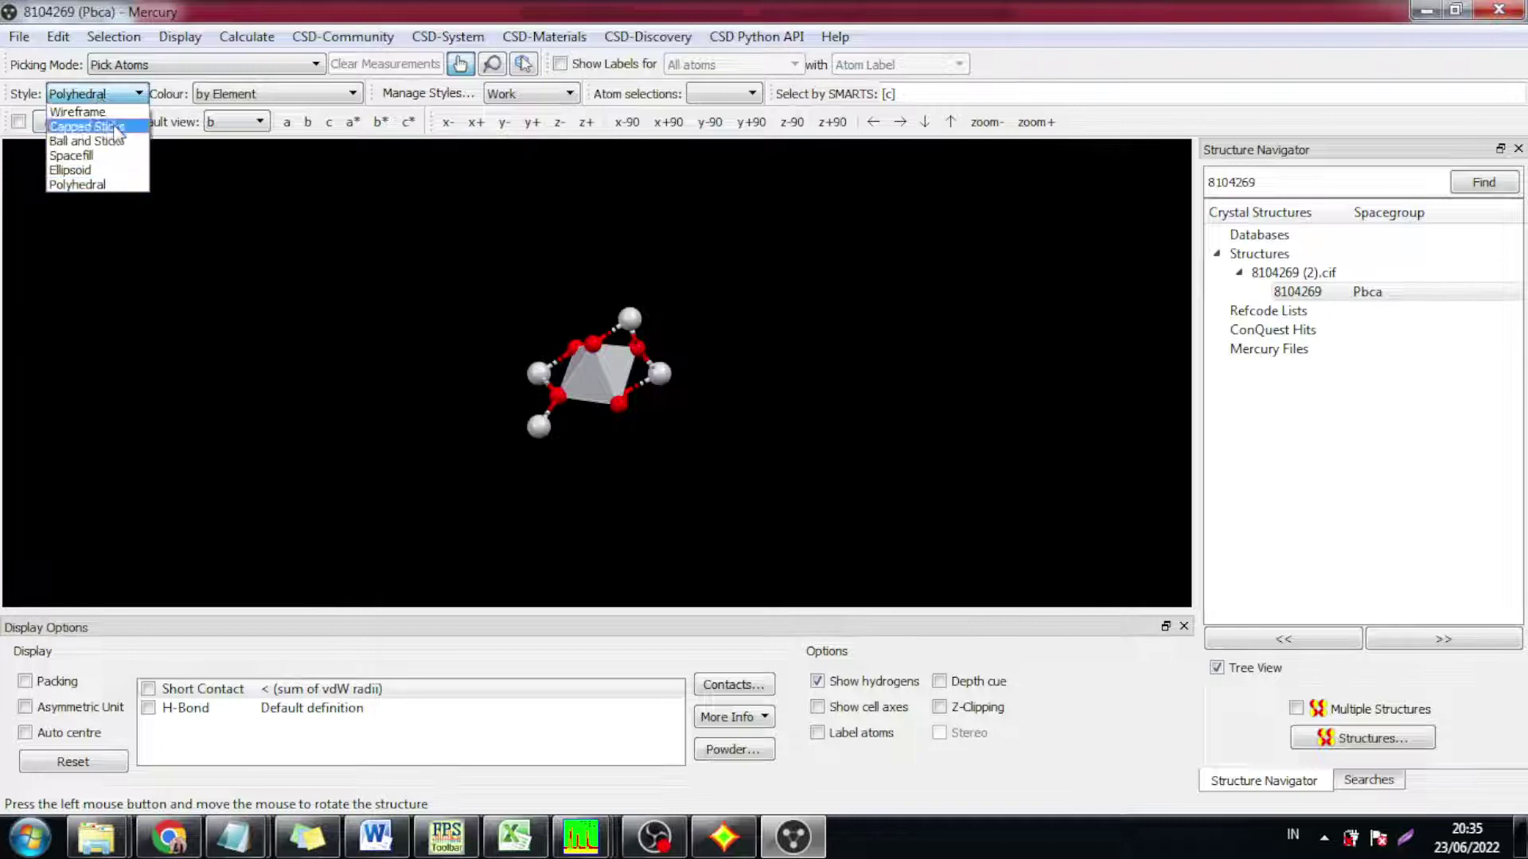
click(112, 155)
click(99, 95)
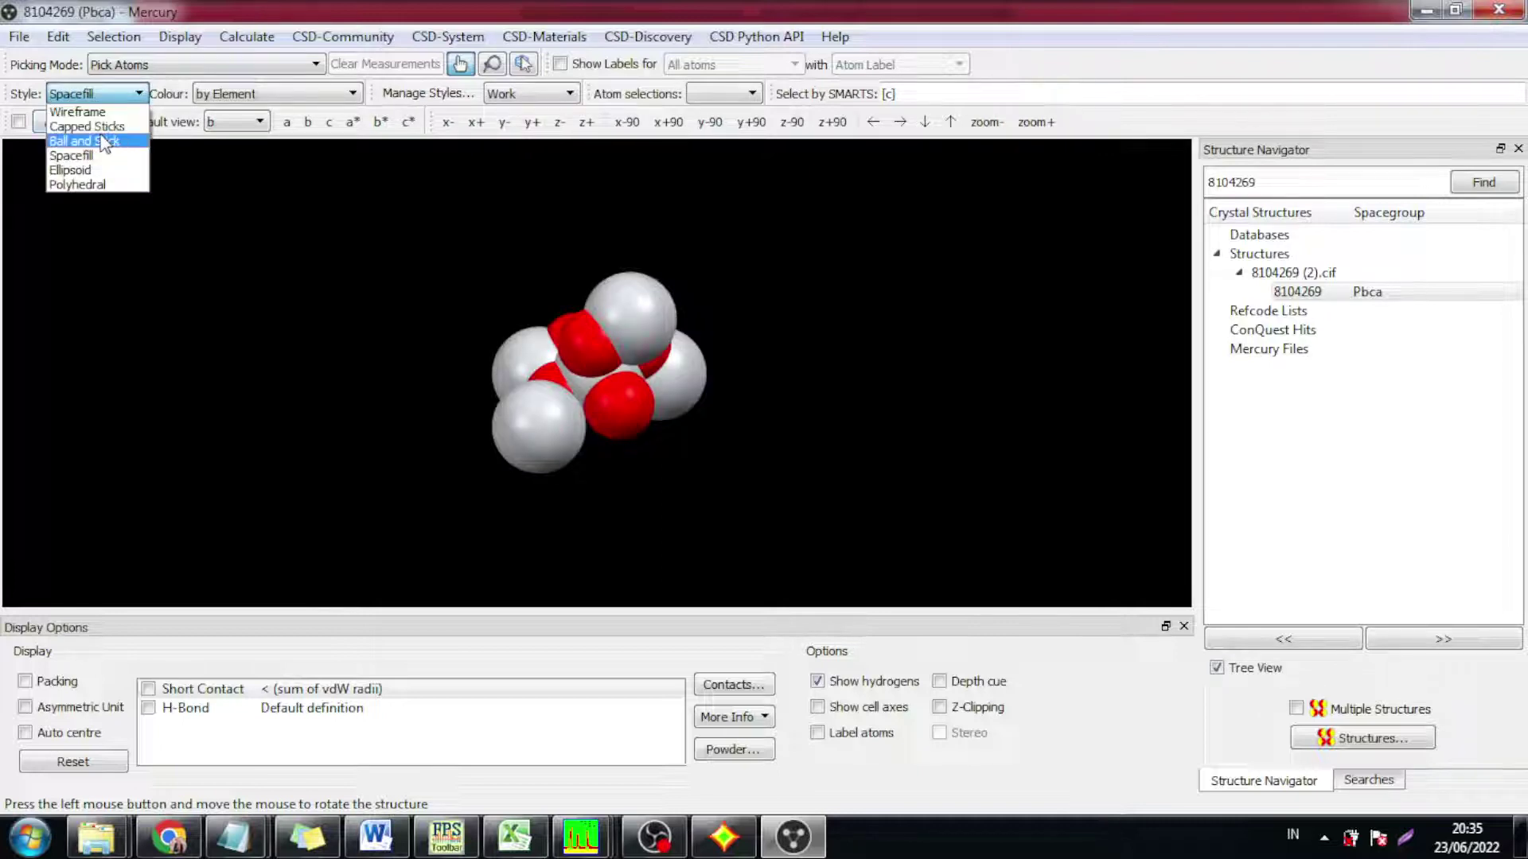
click(87, 141)
click(18, 123)
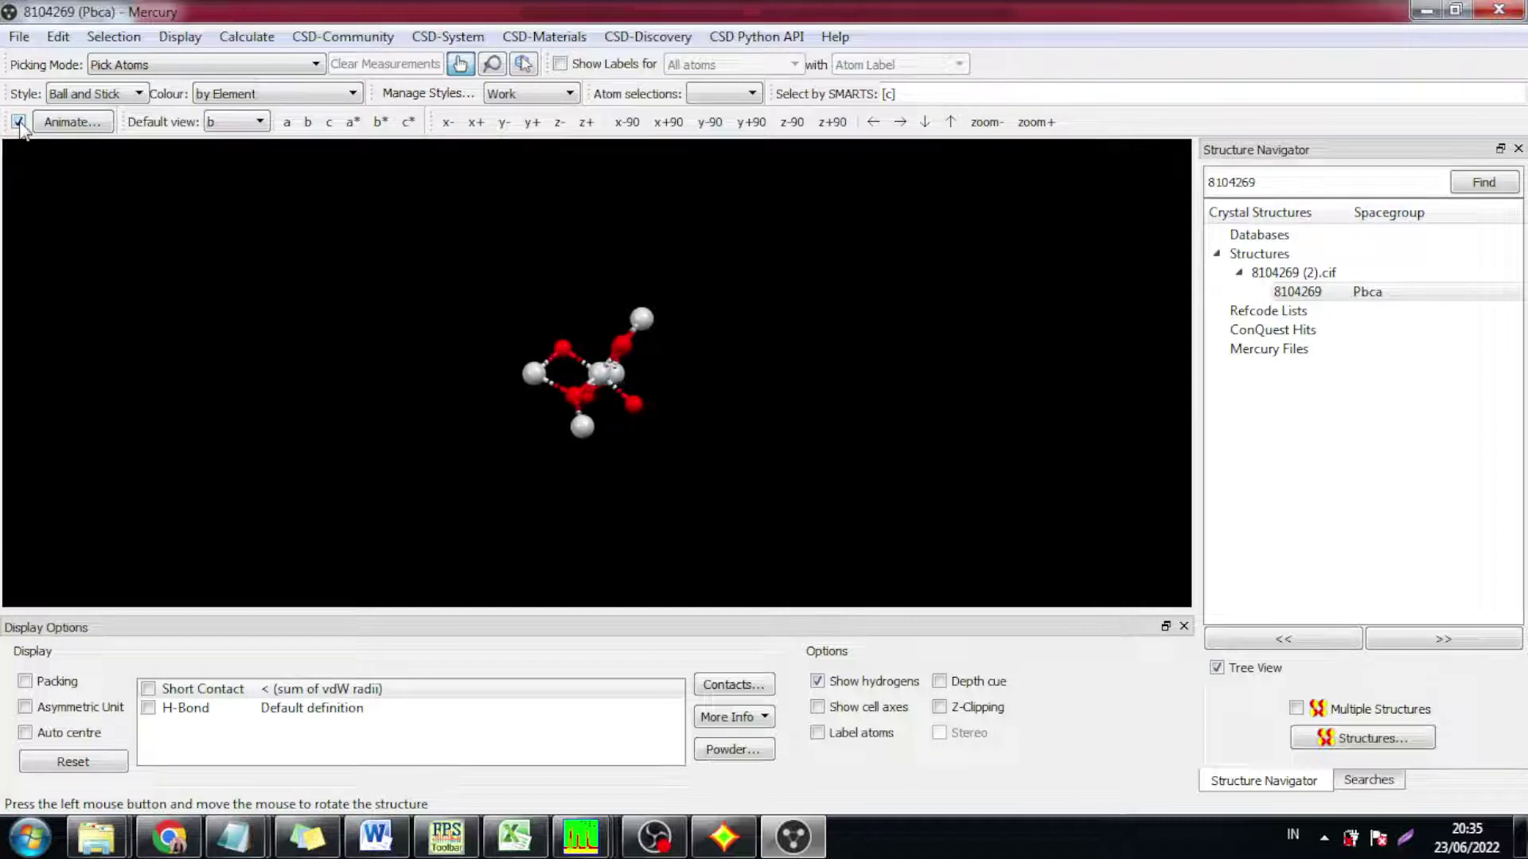
click(19, 123)
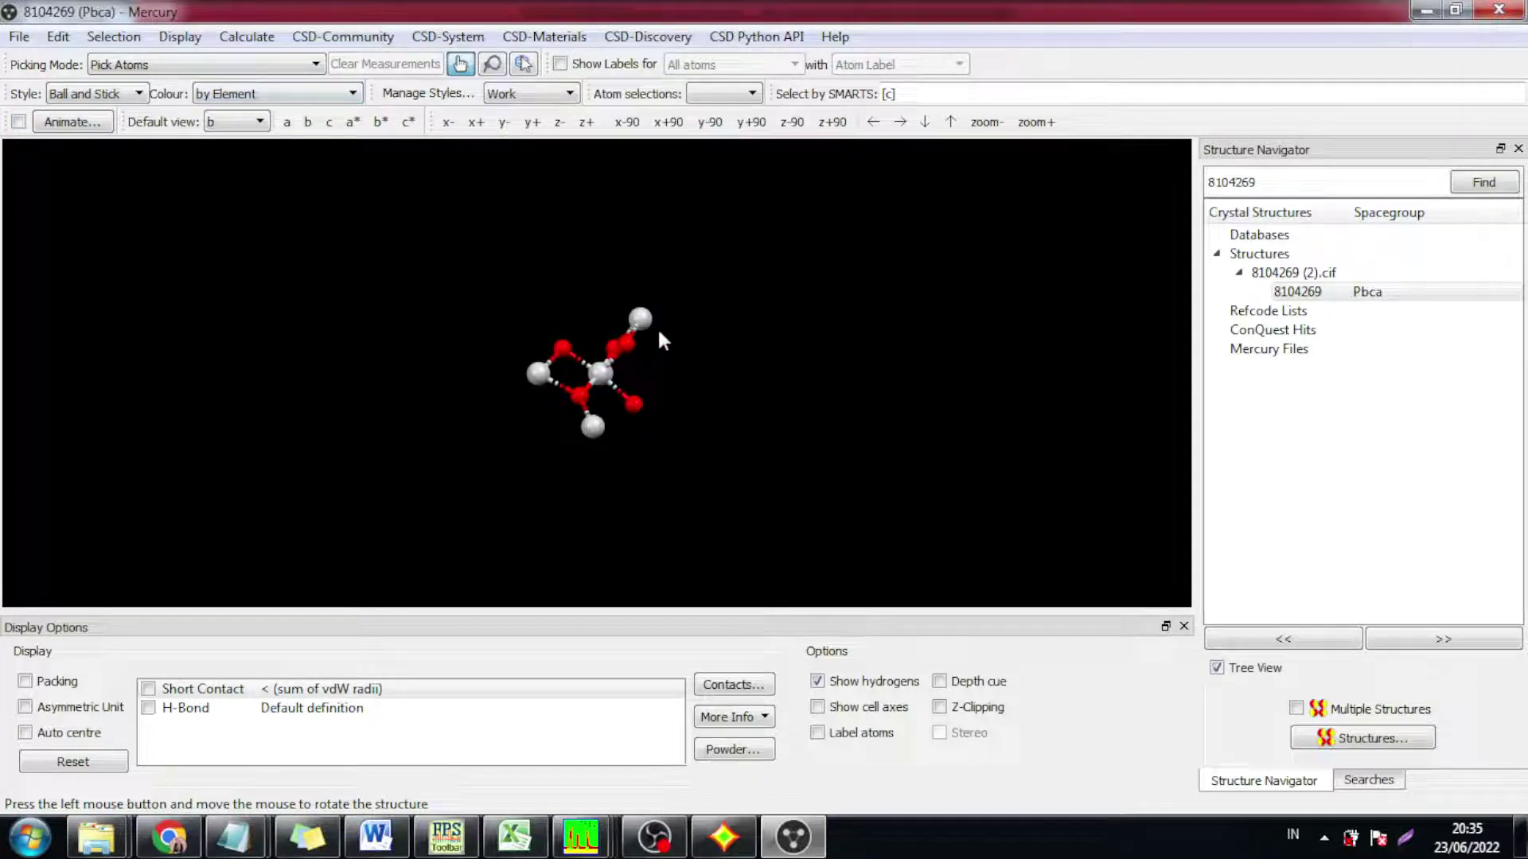
Preview the Publication, Presentation, ORTEP and 3D Print style presets in turn, and restore the Work preset
click(515, 97)
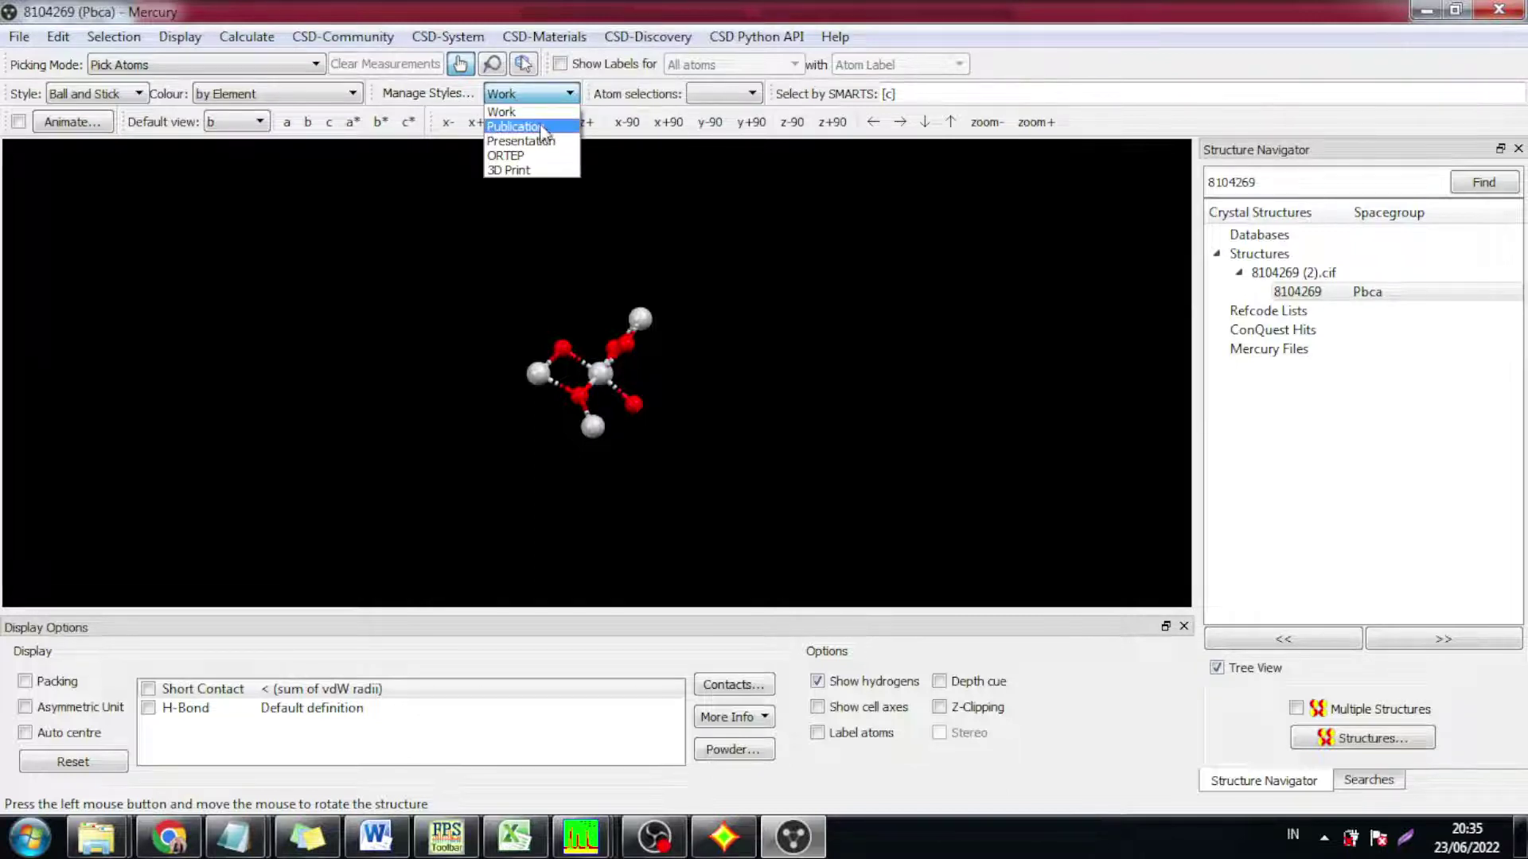
click(538, 127)
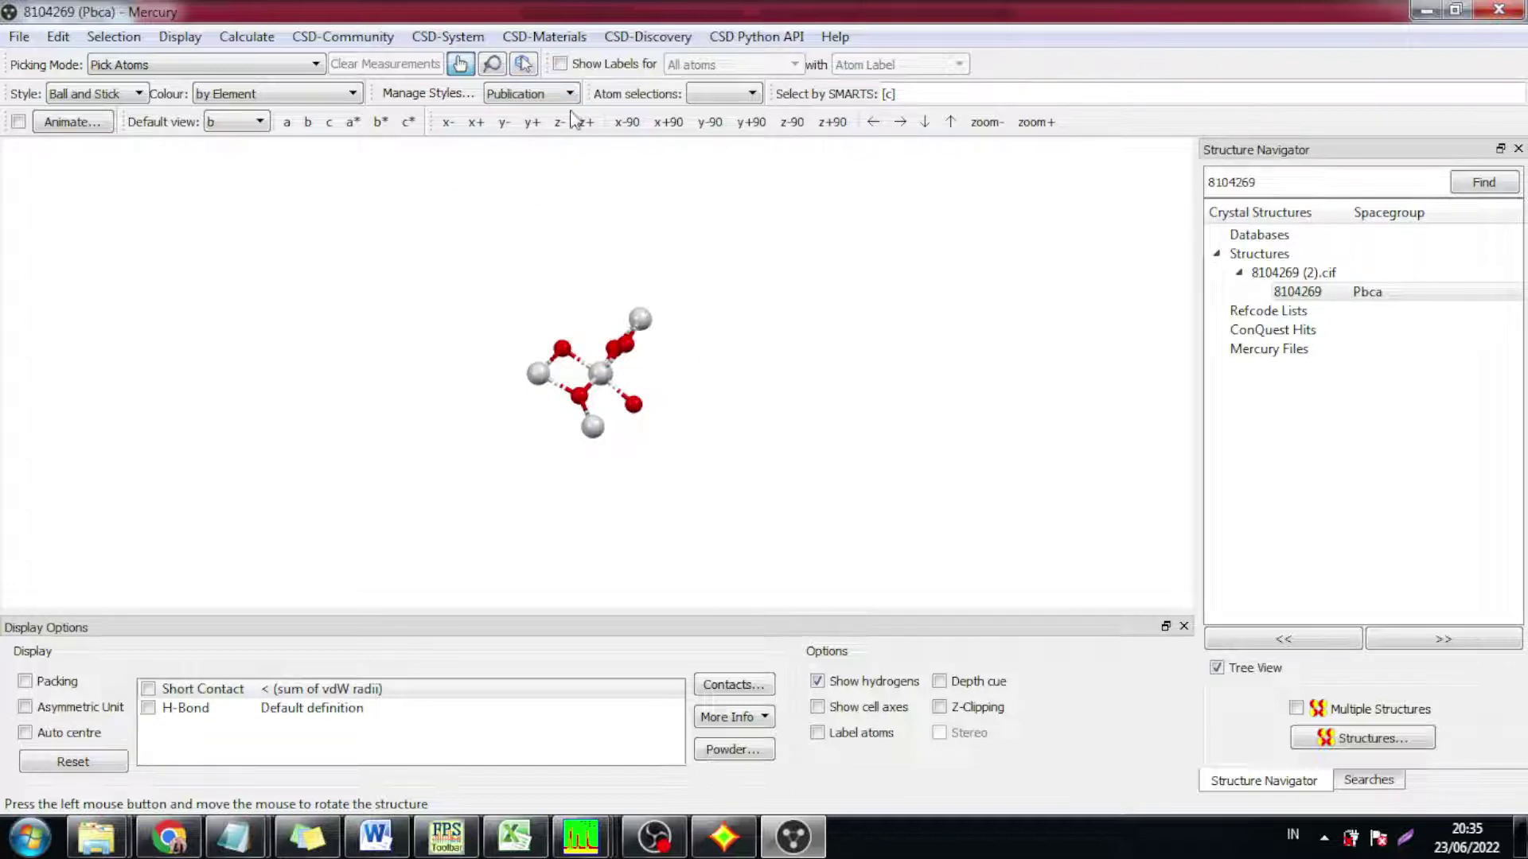
click(538, 97)
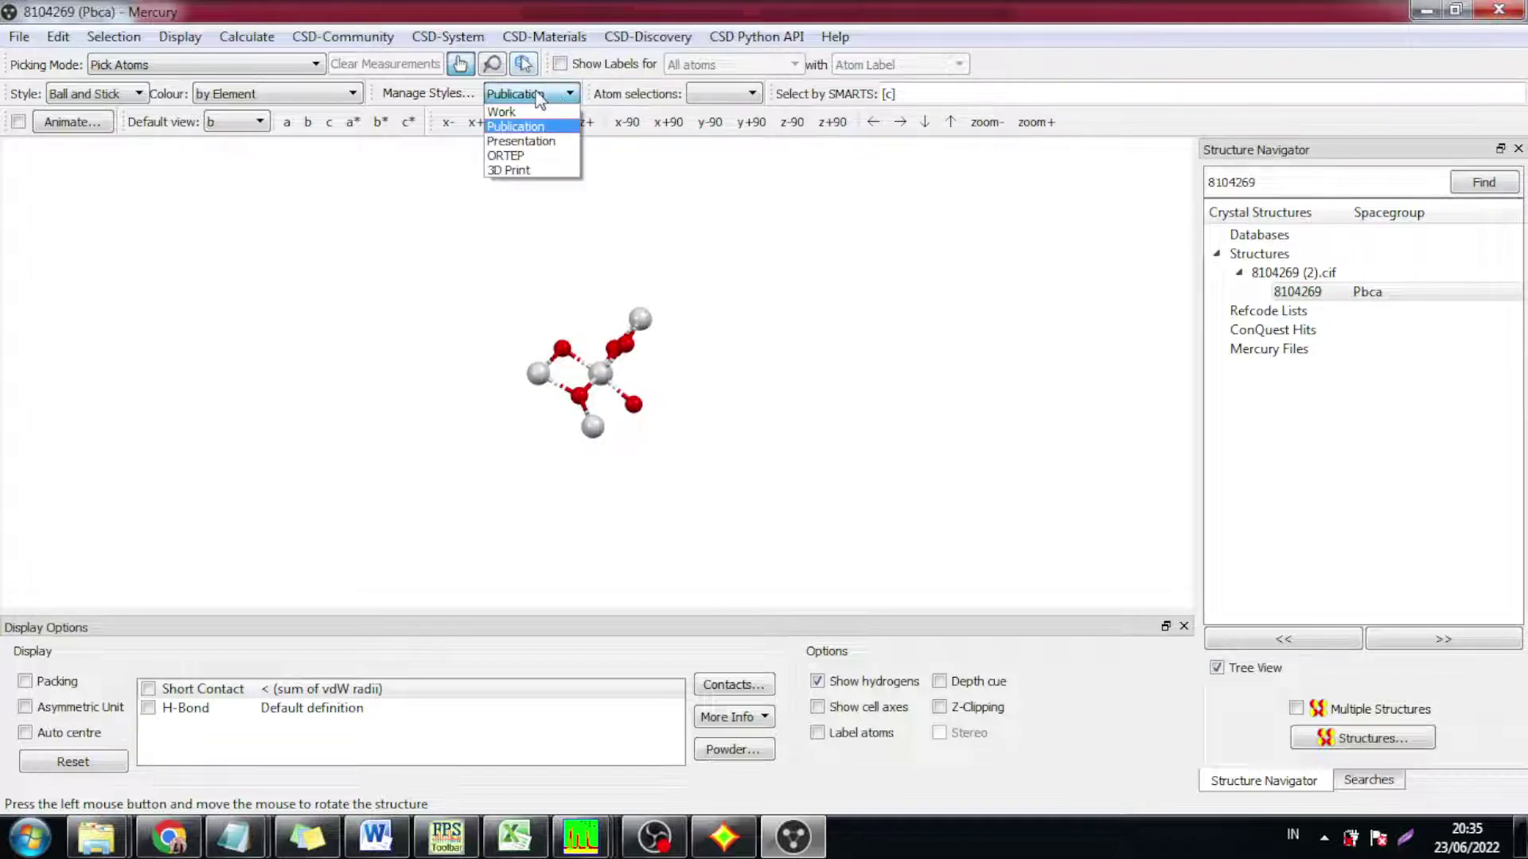
click(549, 146)
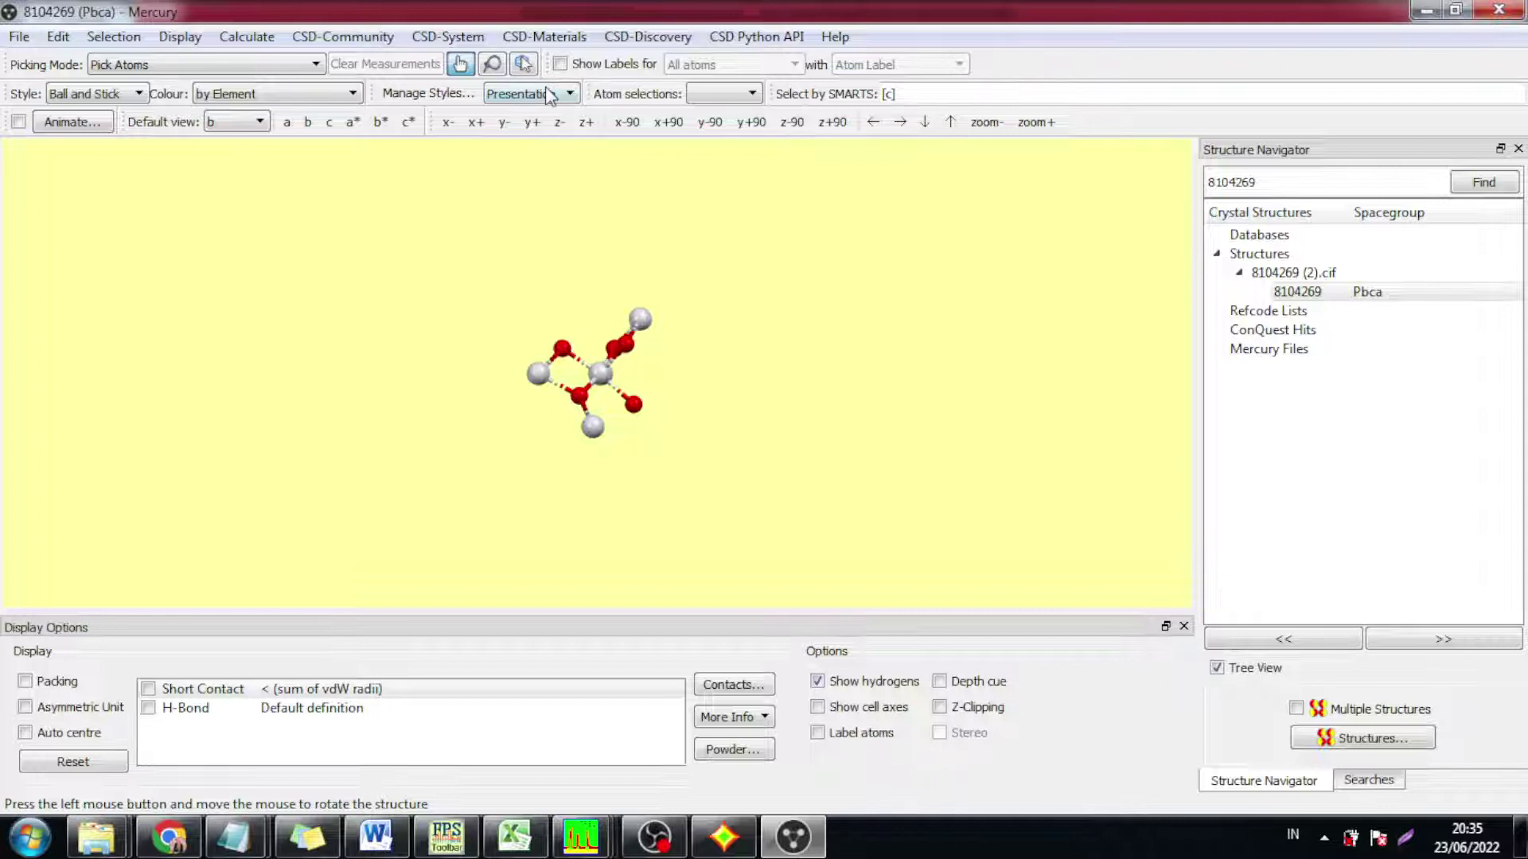
click(548, 94)
click(551, 155)
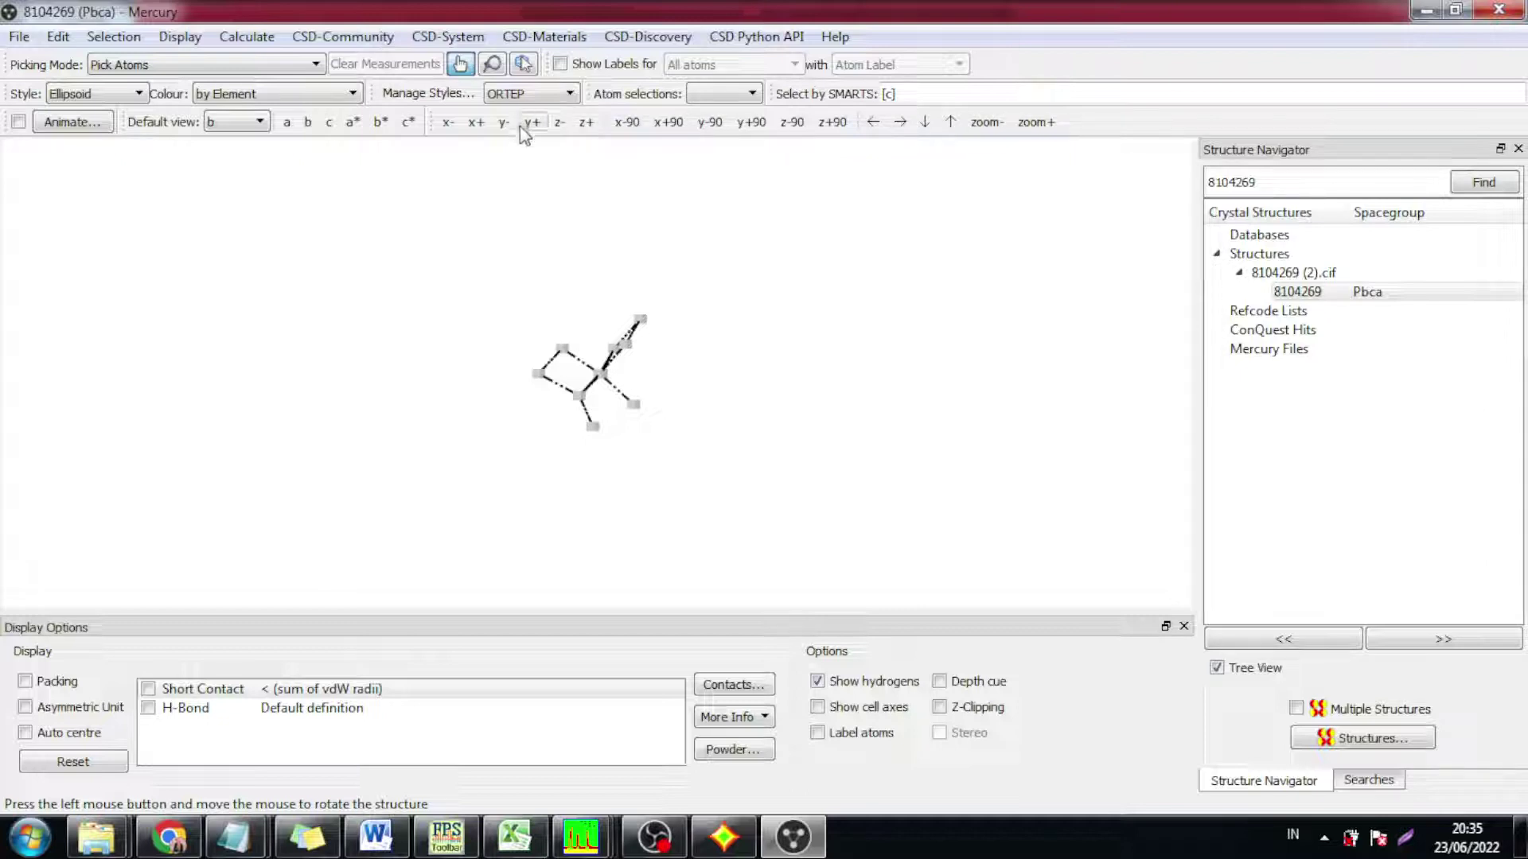
click(551, 94)
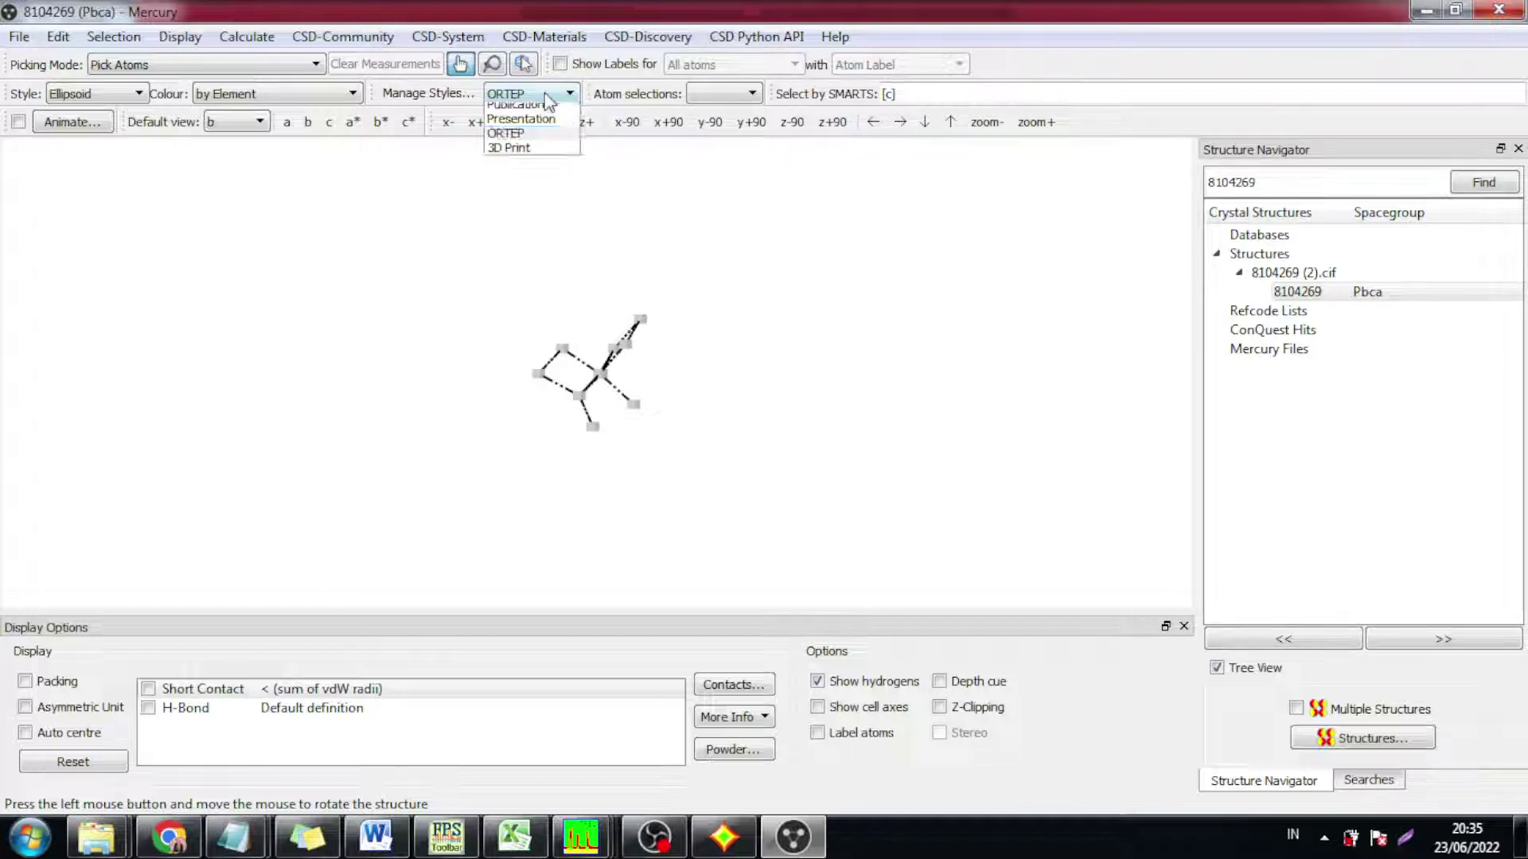
click(557, 169)
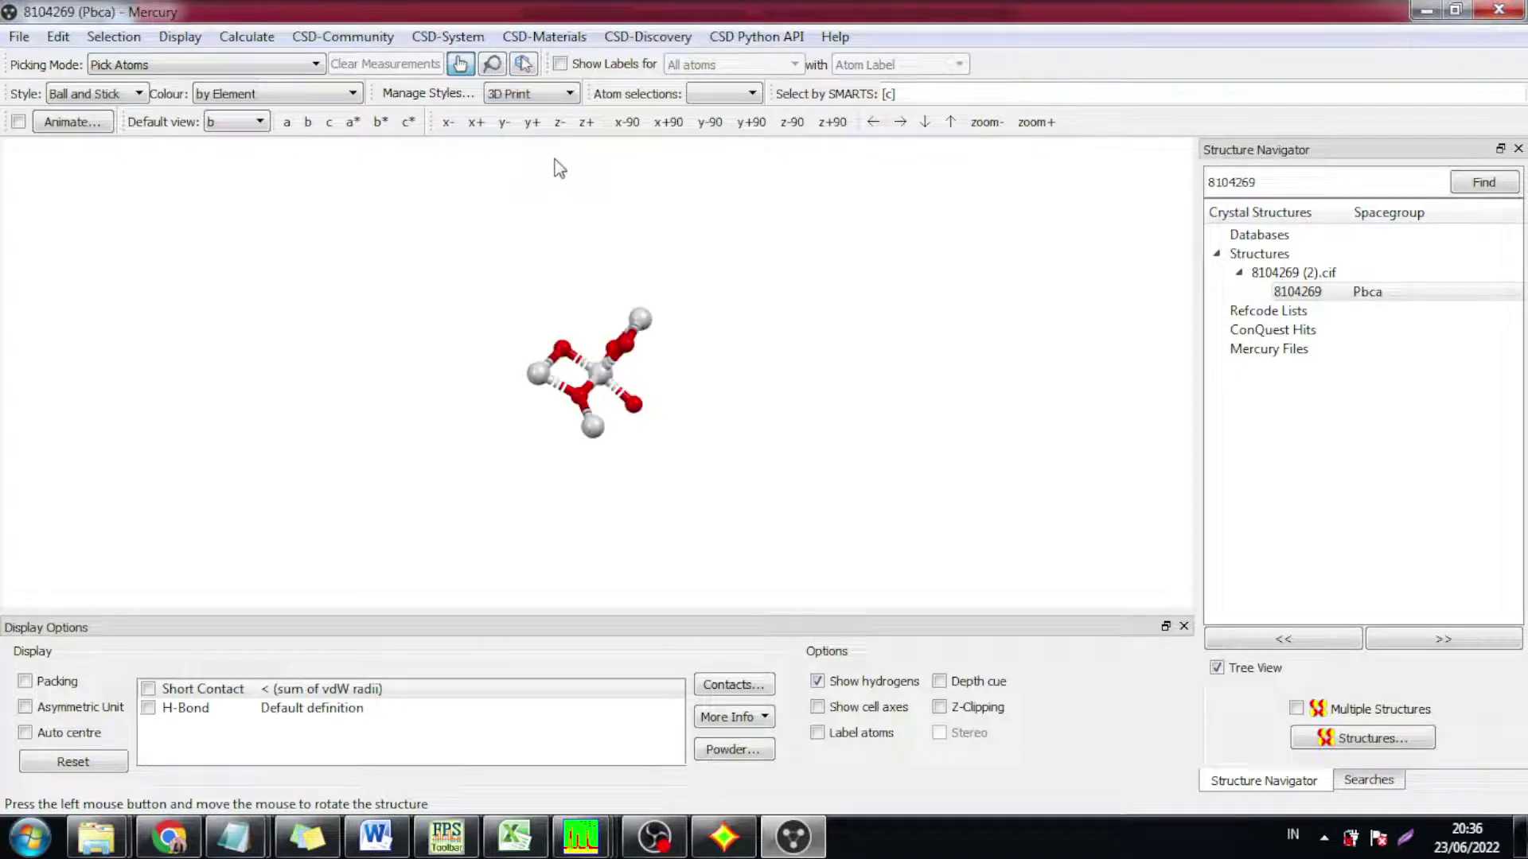
click(564, 94)
click(563, 112)
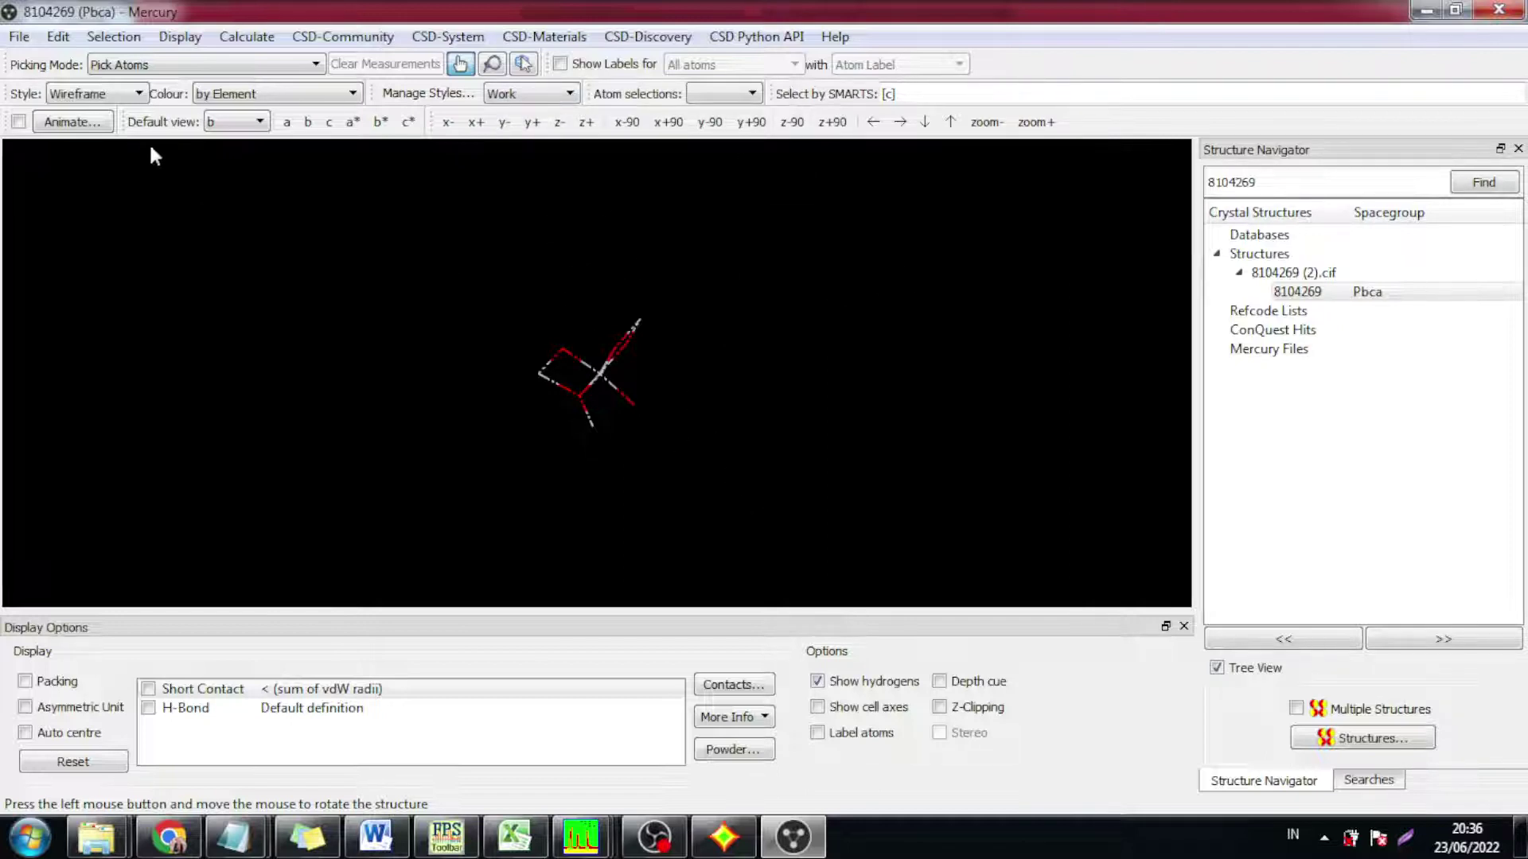
Set the structure's style to Ball and Stick and rotate the model to a tilted three-dimensional view
click(127, 94)
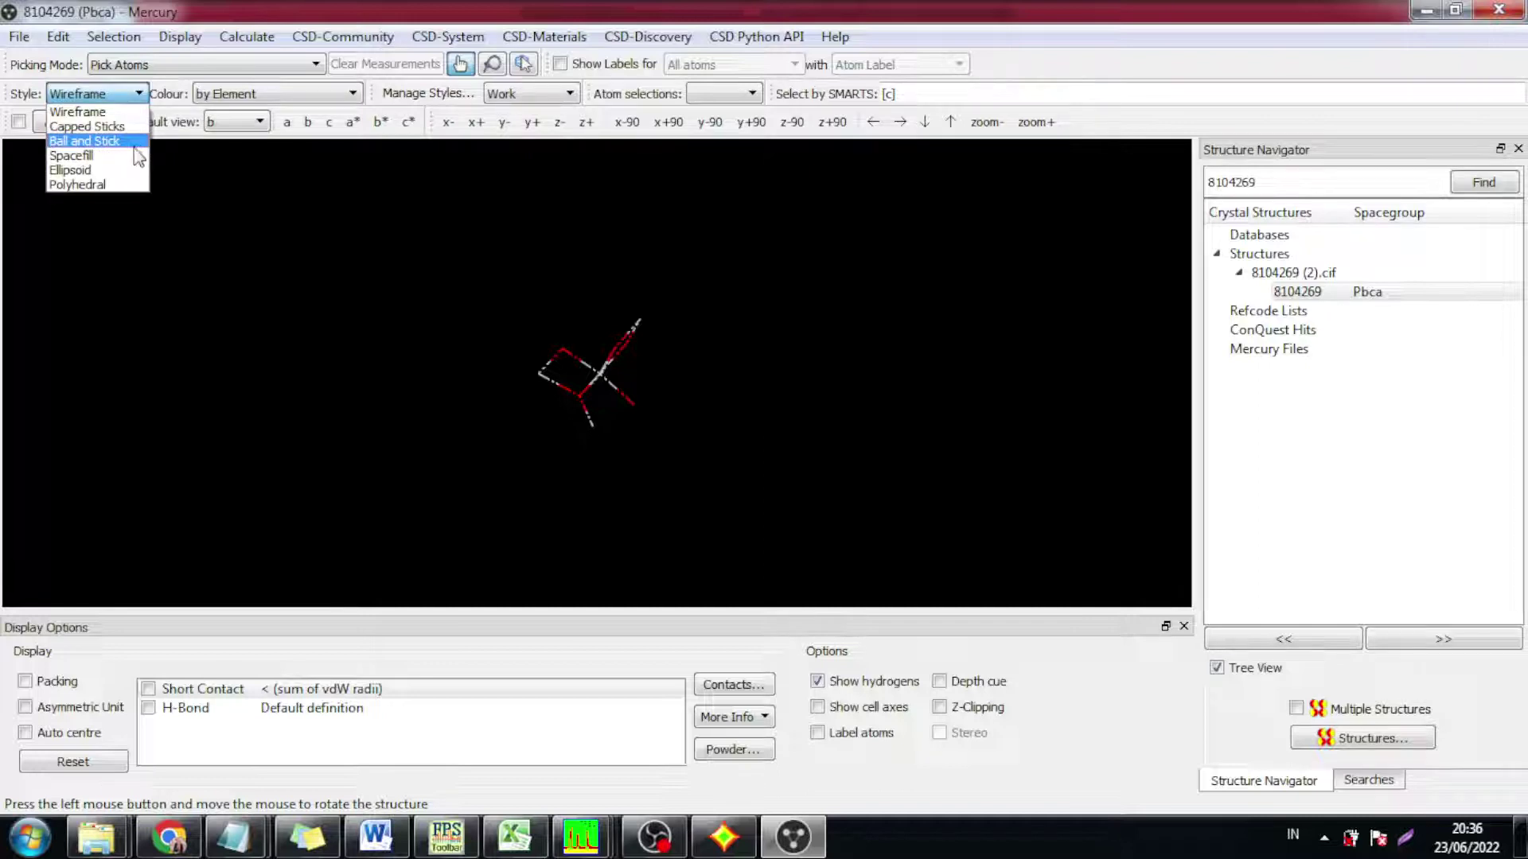
click(134, 143)
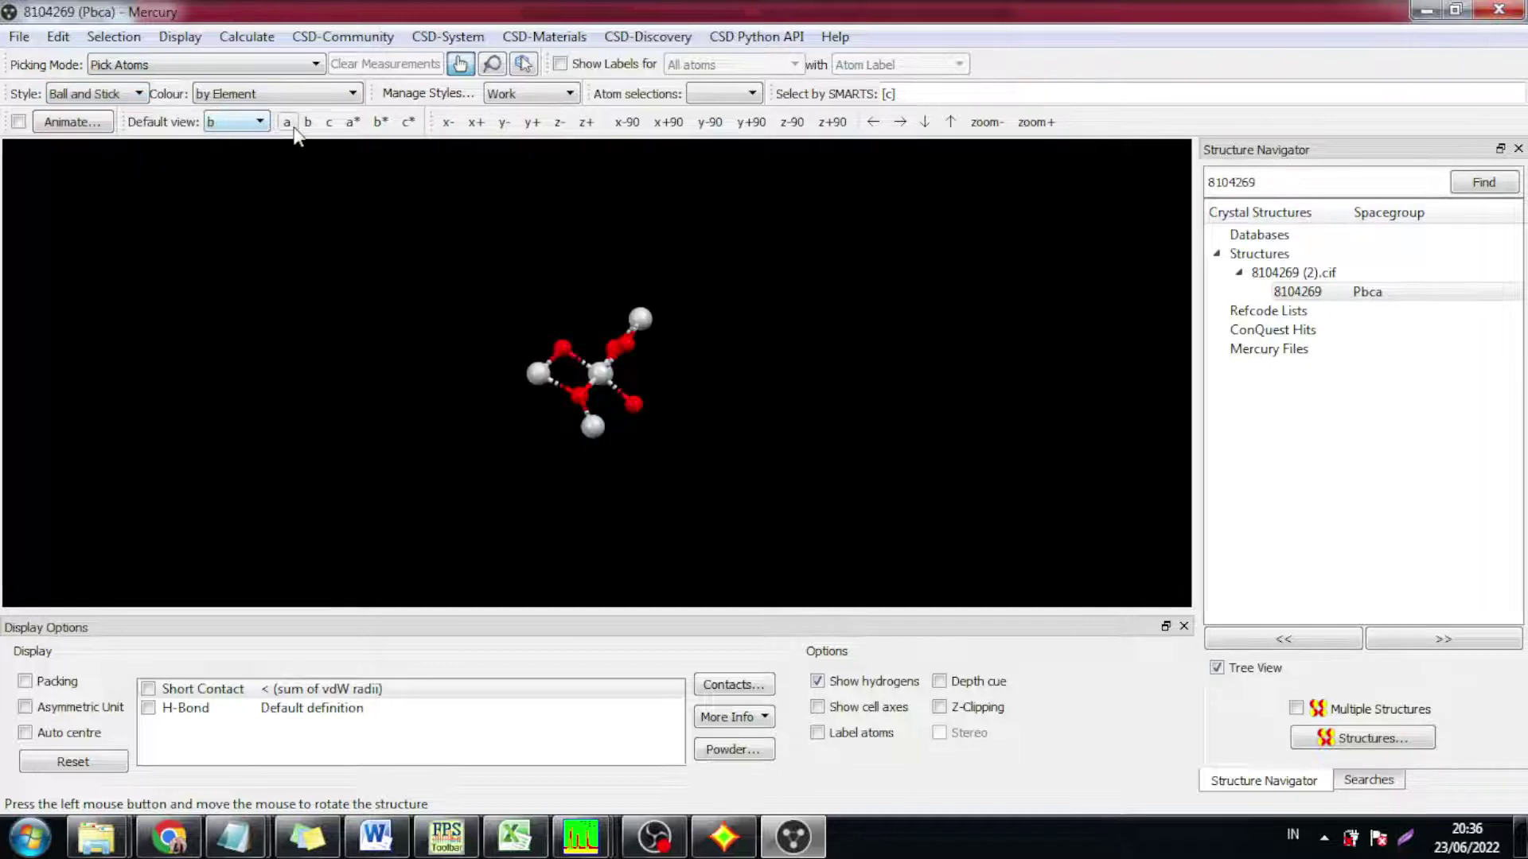
drag(476, 297, 435, 473)
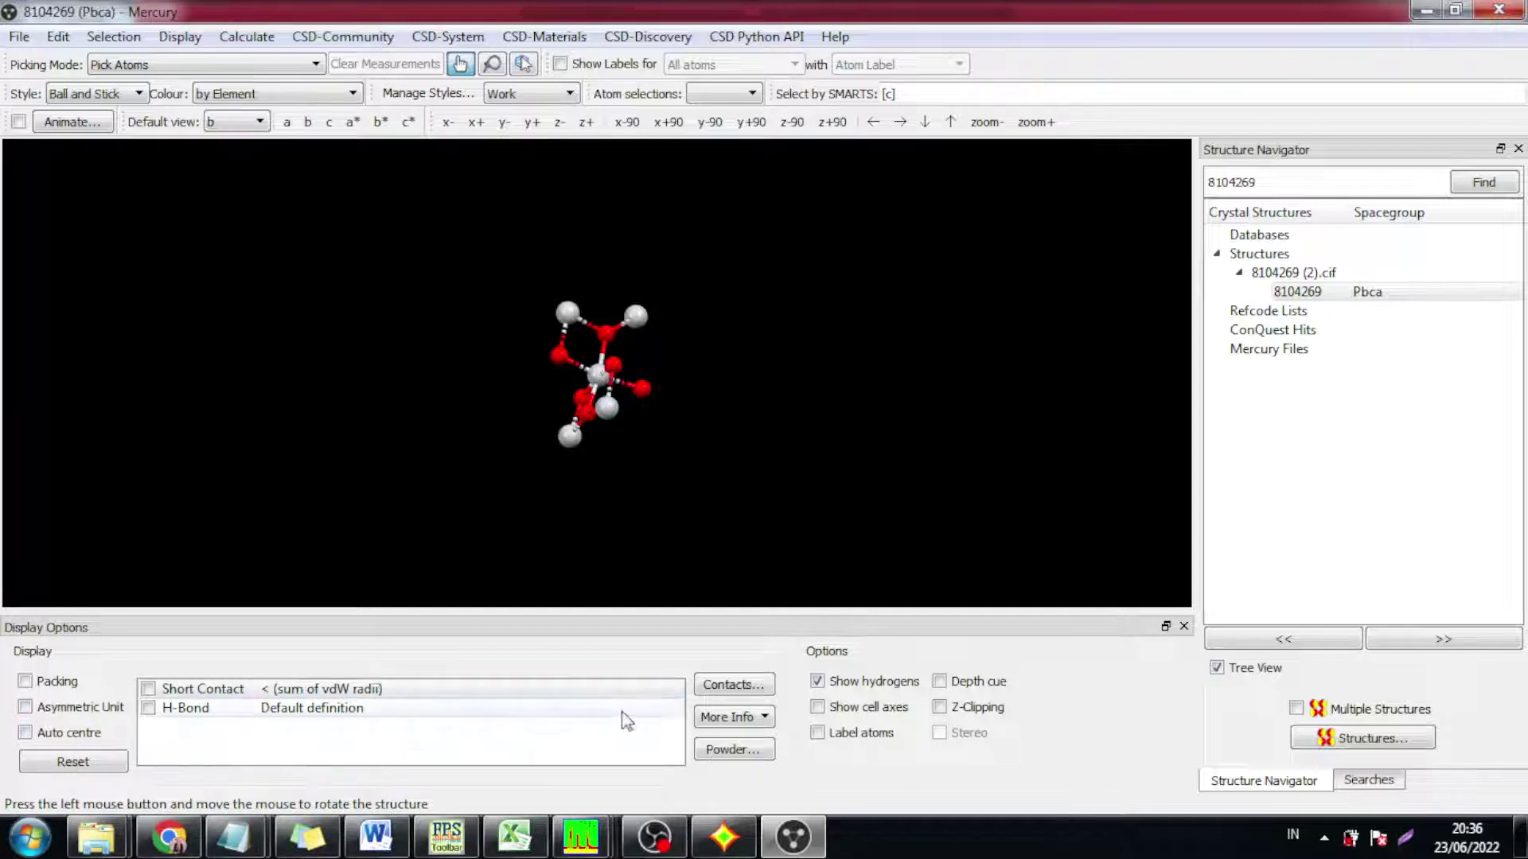
Preview the cell axes and the atom labels on the structure one after the other, switching each off again
click(853, 714)
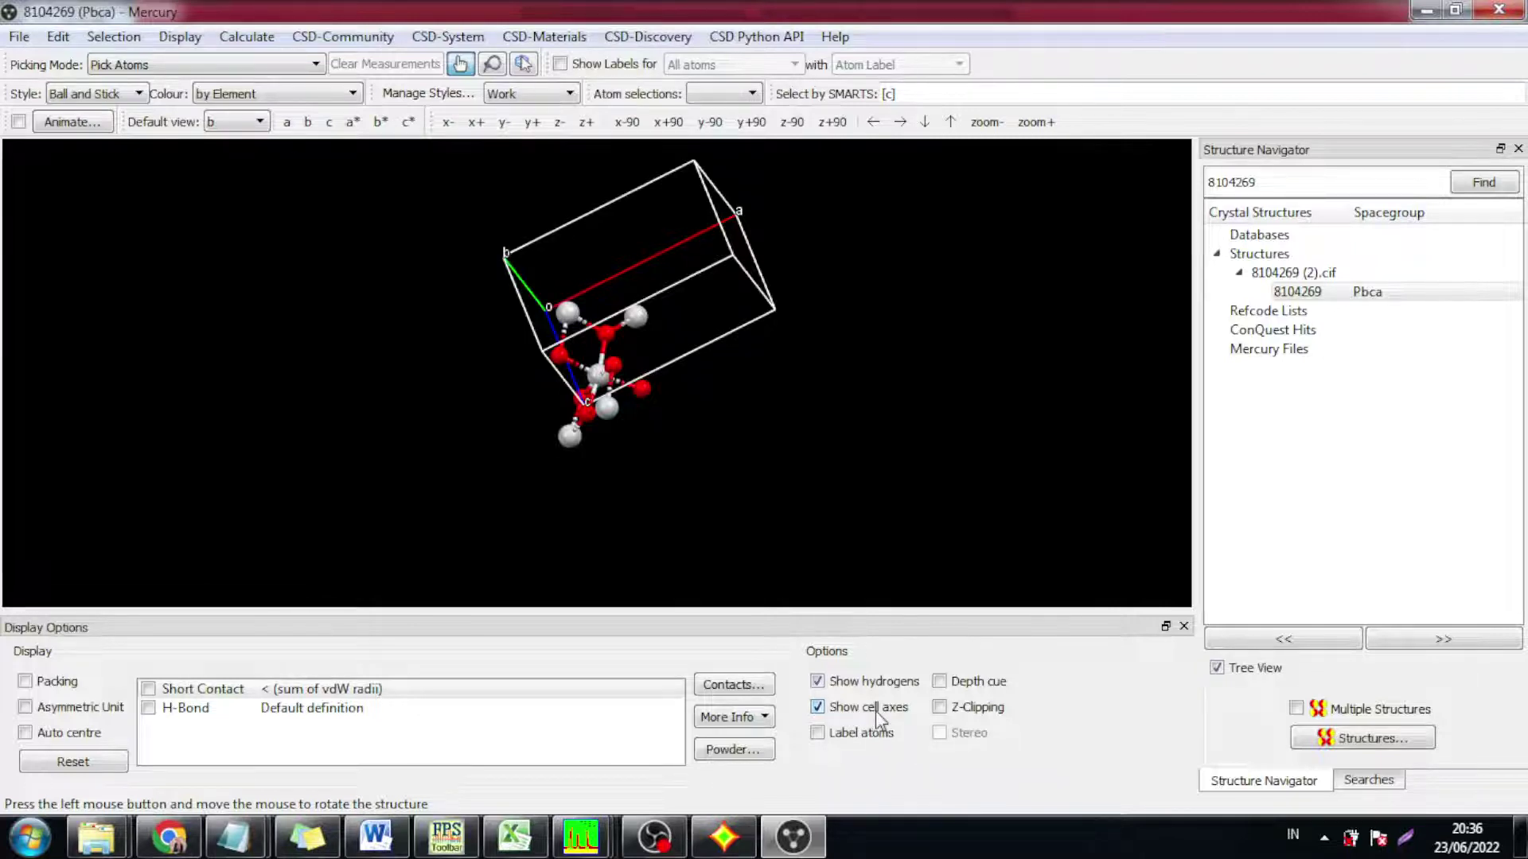
click(875, 709)
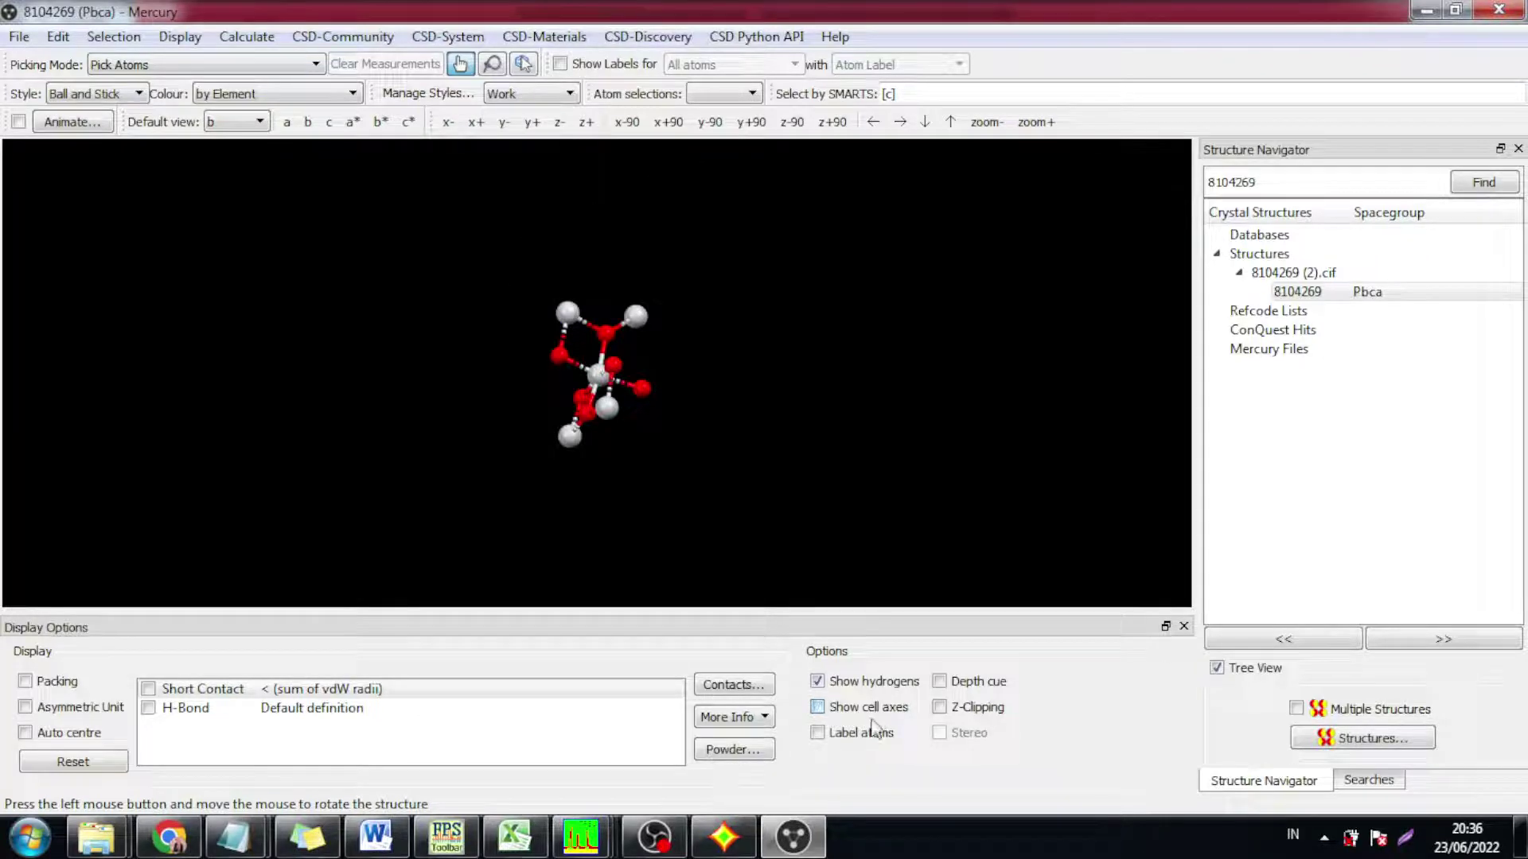
click(817, 734)
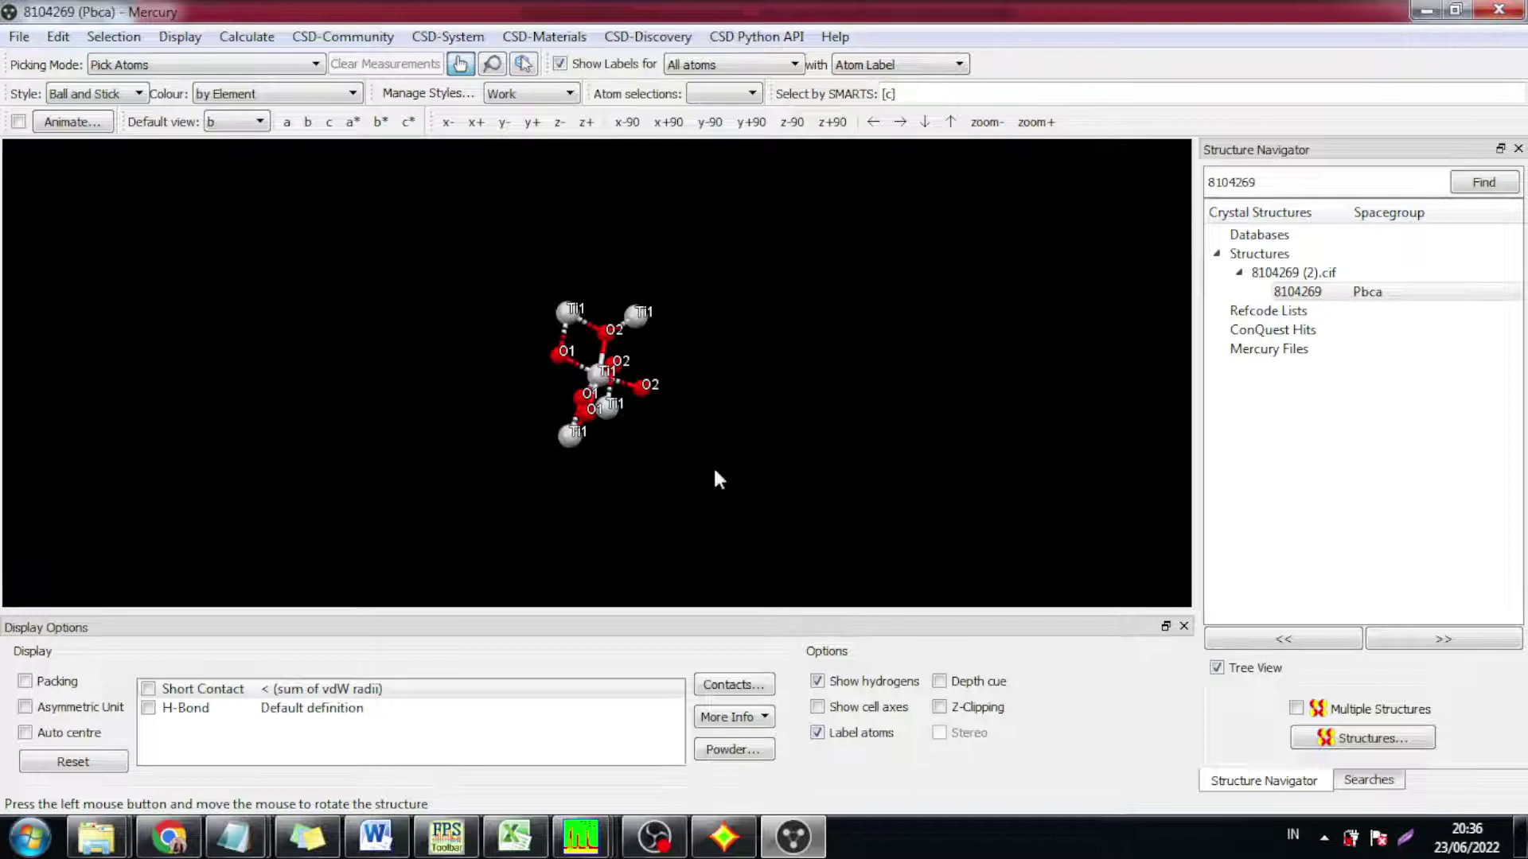
click(818, 733)
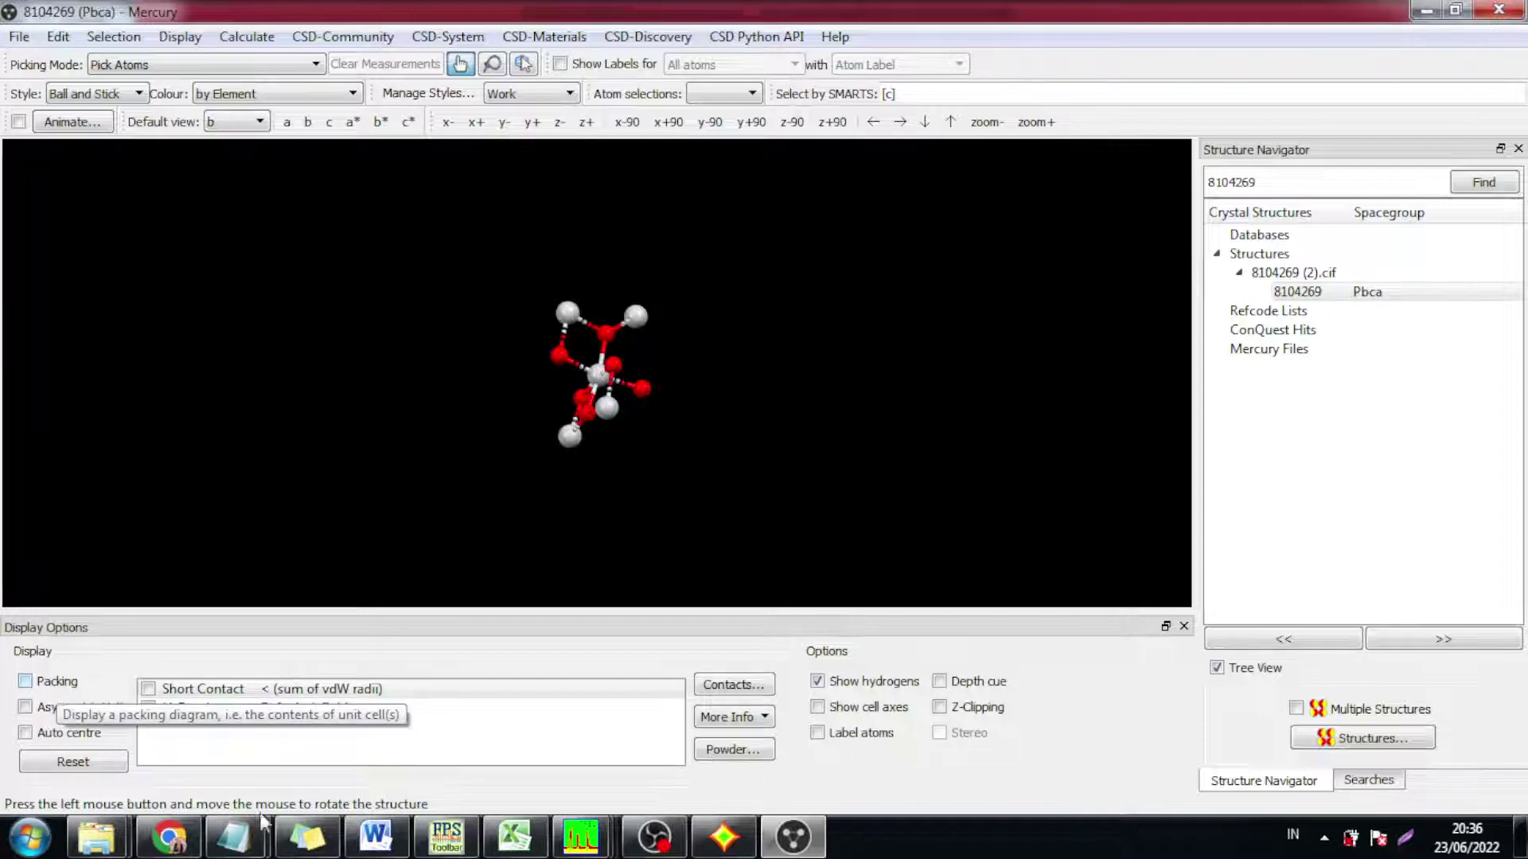
Switch to the Word tutorial document and colour the bullet about Packing red to mark it as covered
click(376, 837)
drag(438, 619, 580, 691)
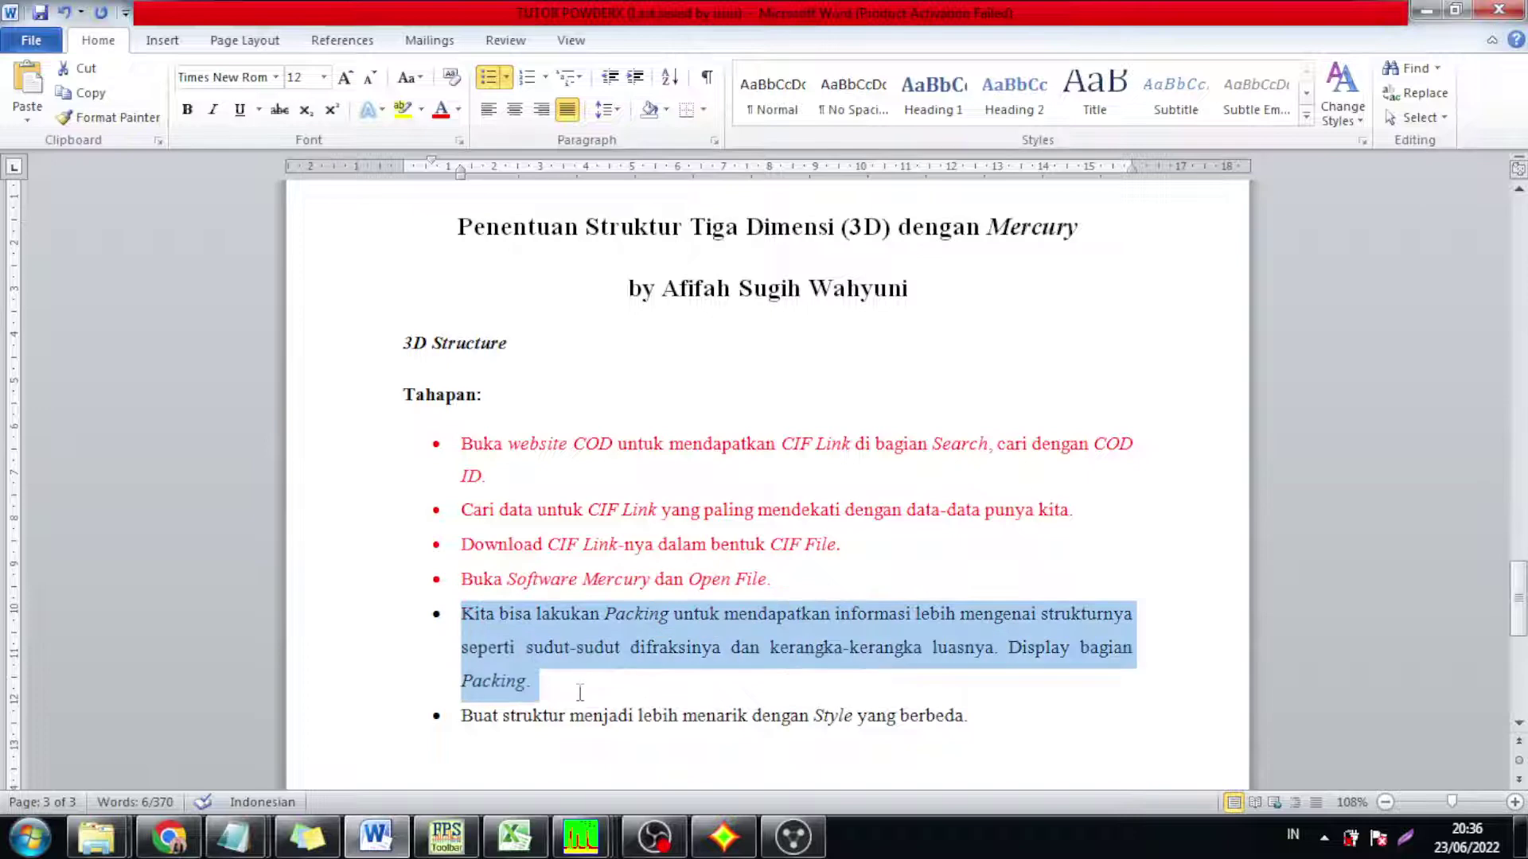
click(442, 115)
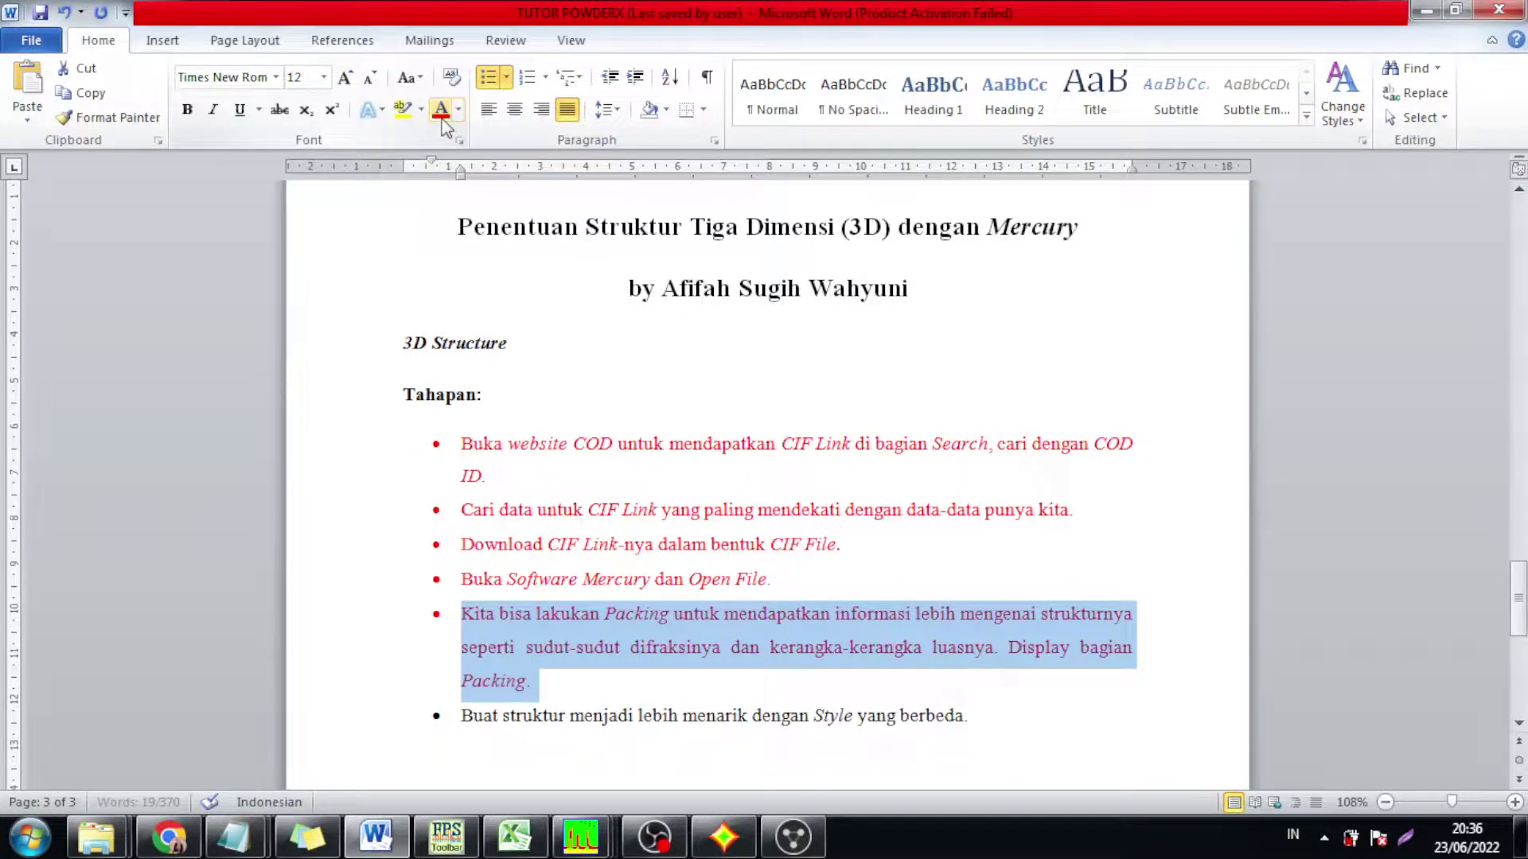
click(643, 683)
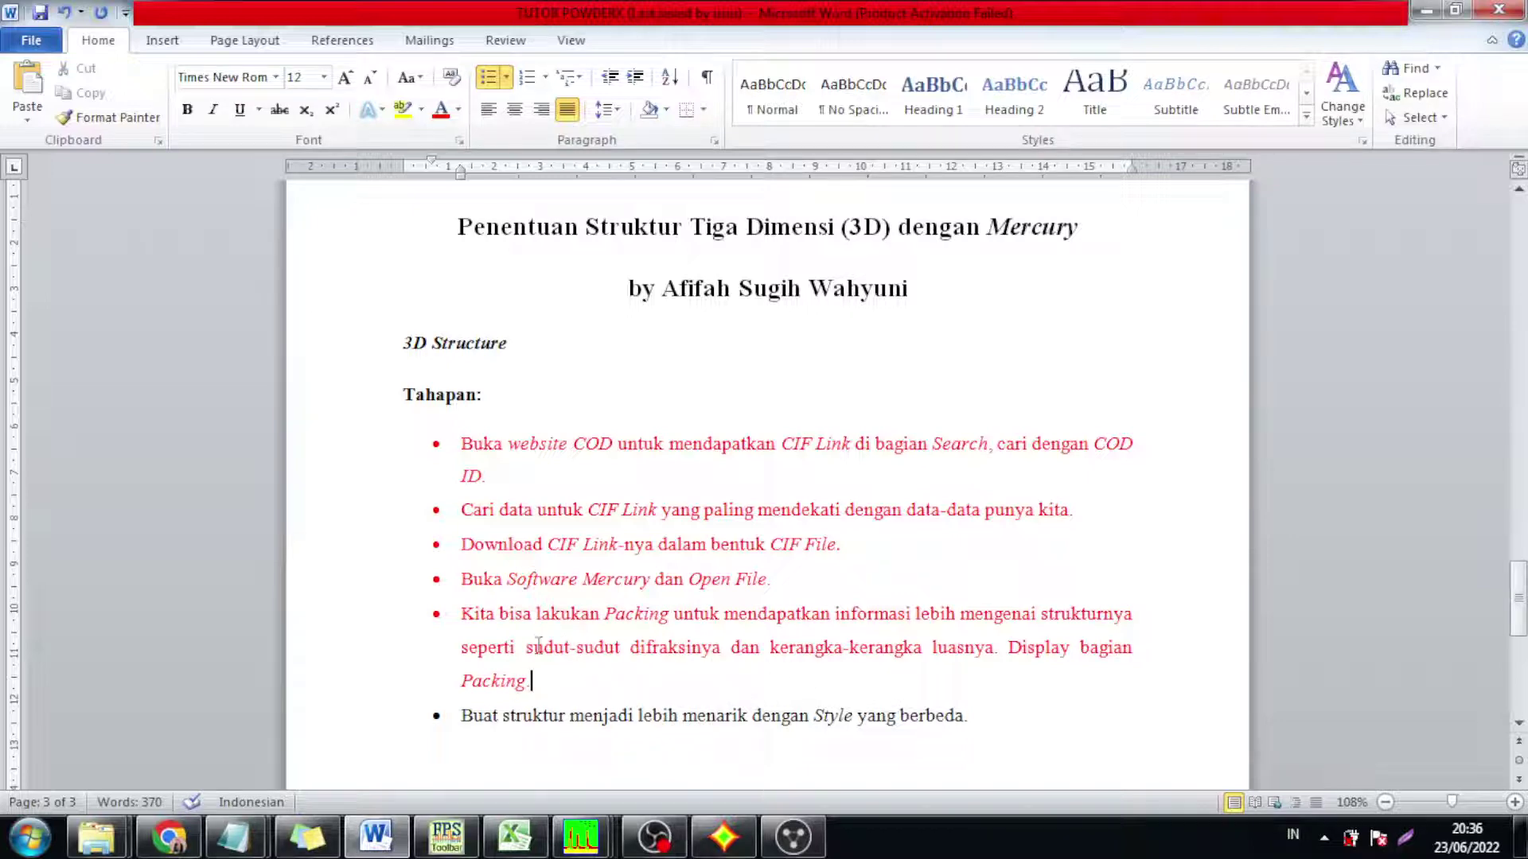
Return to Mercury, display the packing diagram of the unit cell and inspect it along the a, b and c axes
click(793, 837)
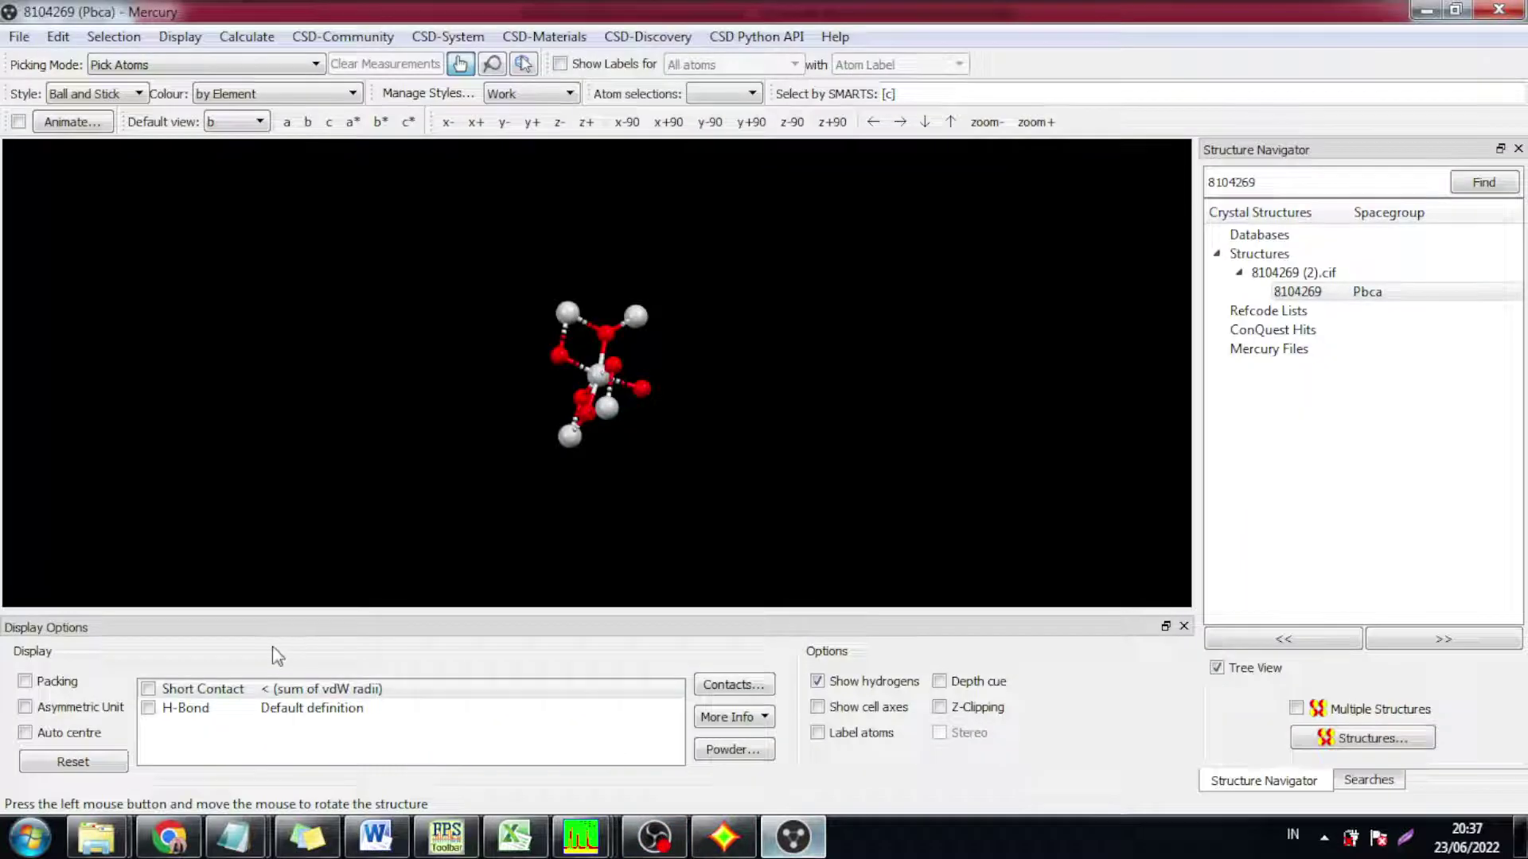
click(72, 685)
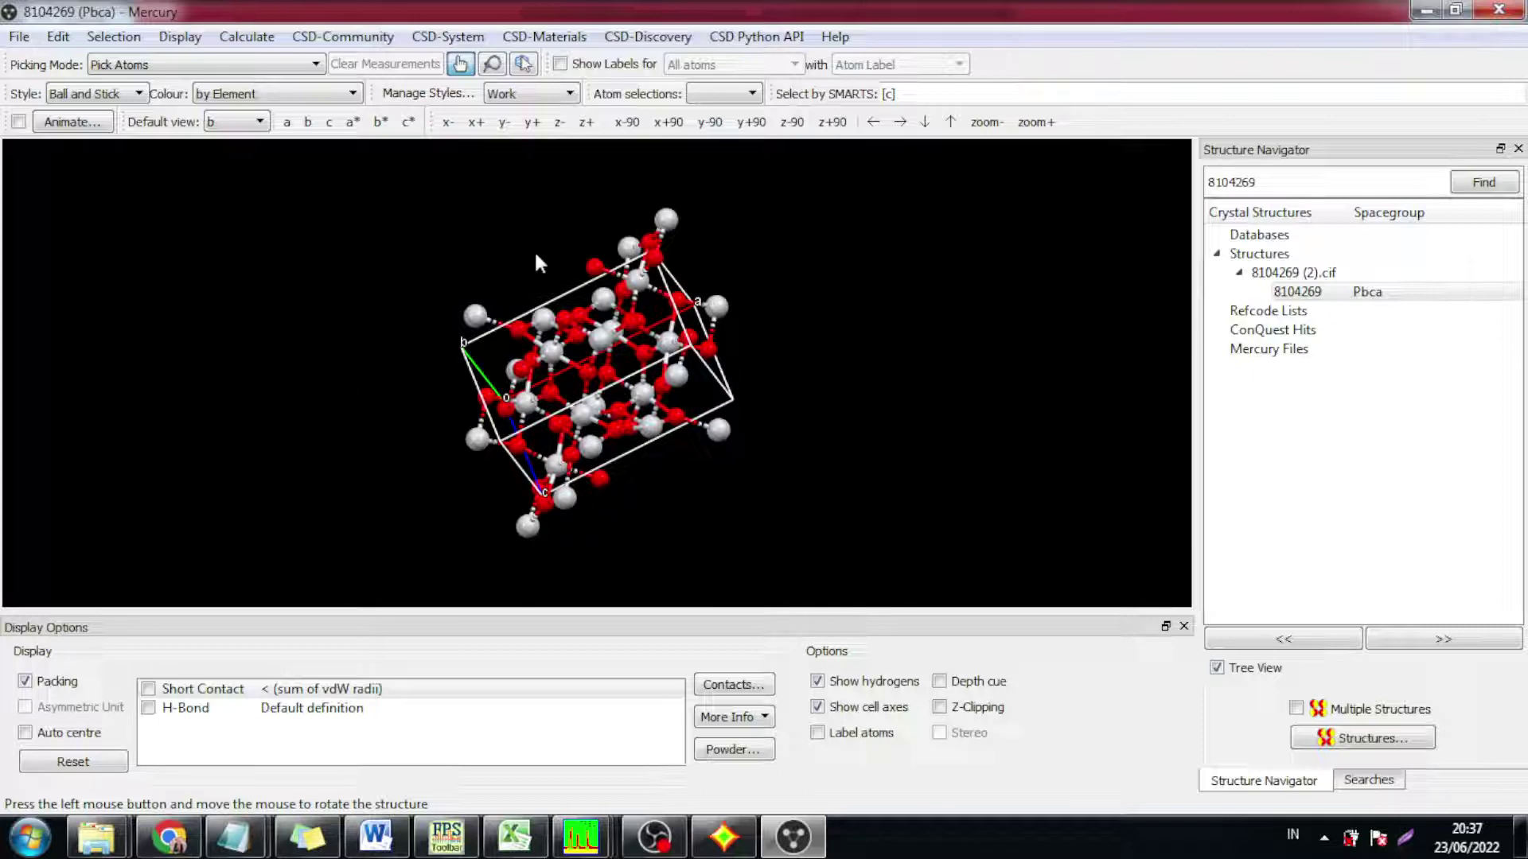
drag(619, 290, 430, 303)
click(286, 122)
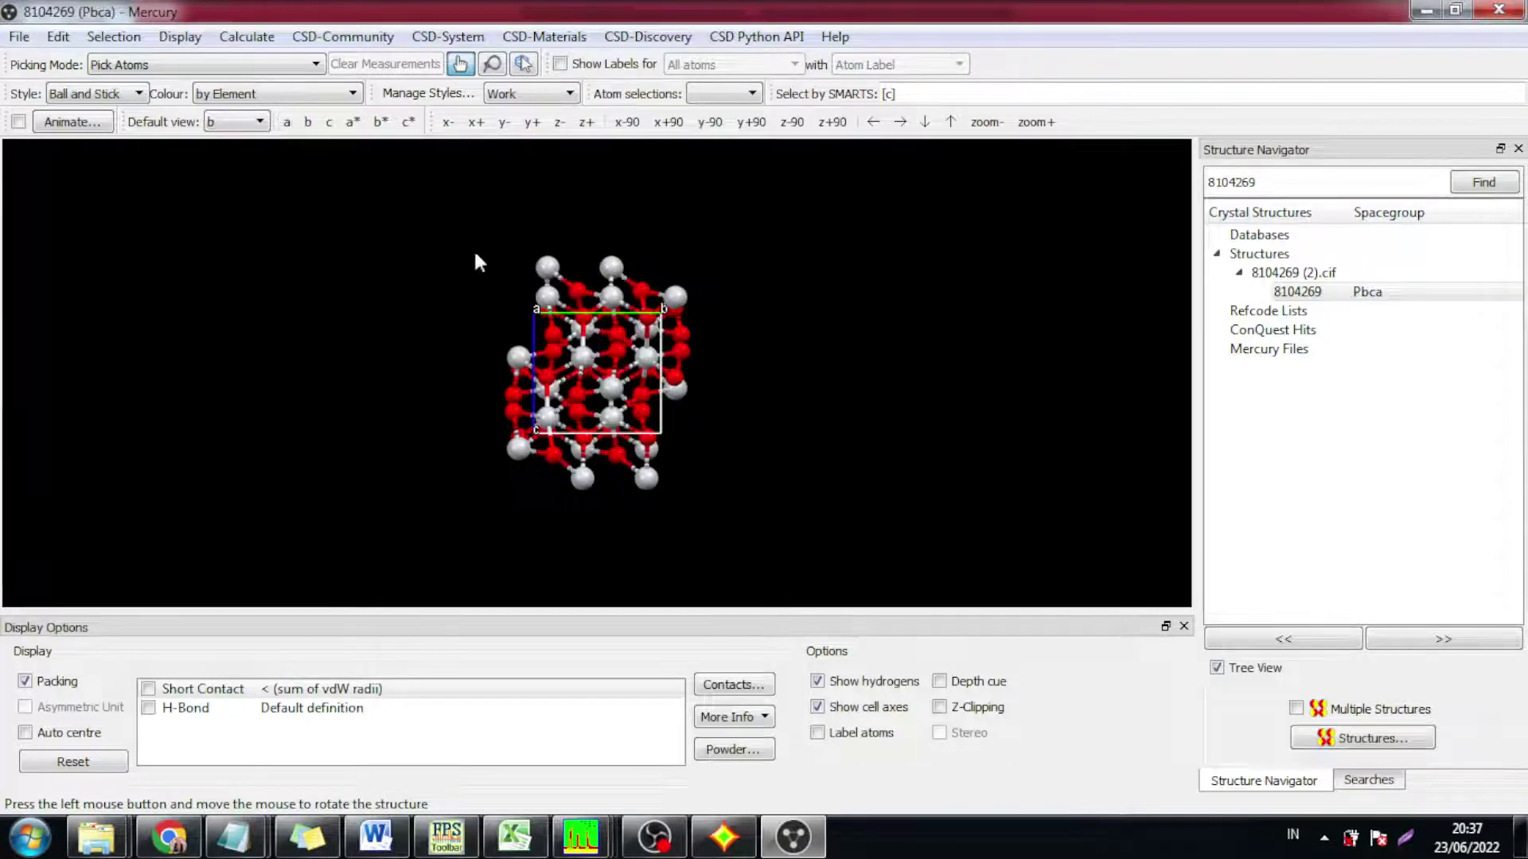
click(306, 122)
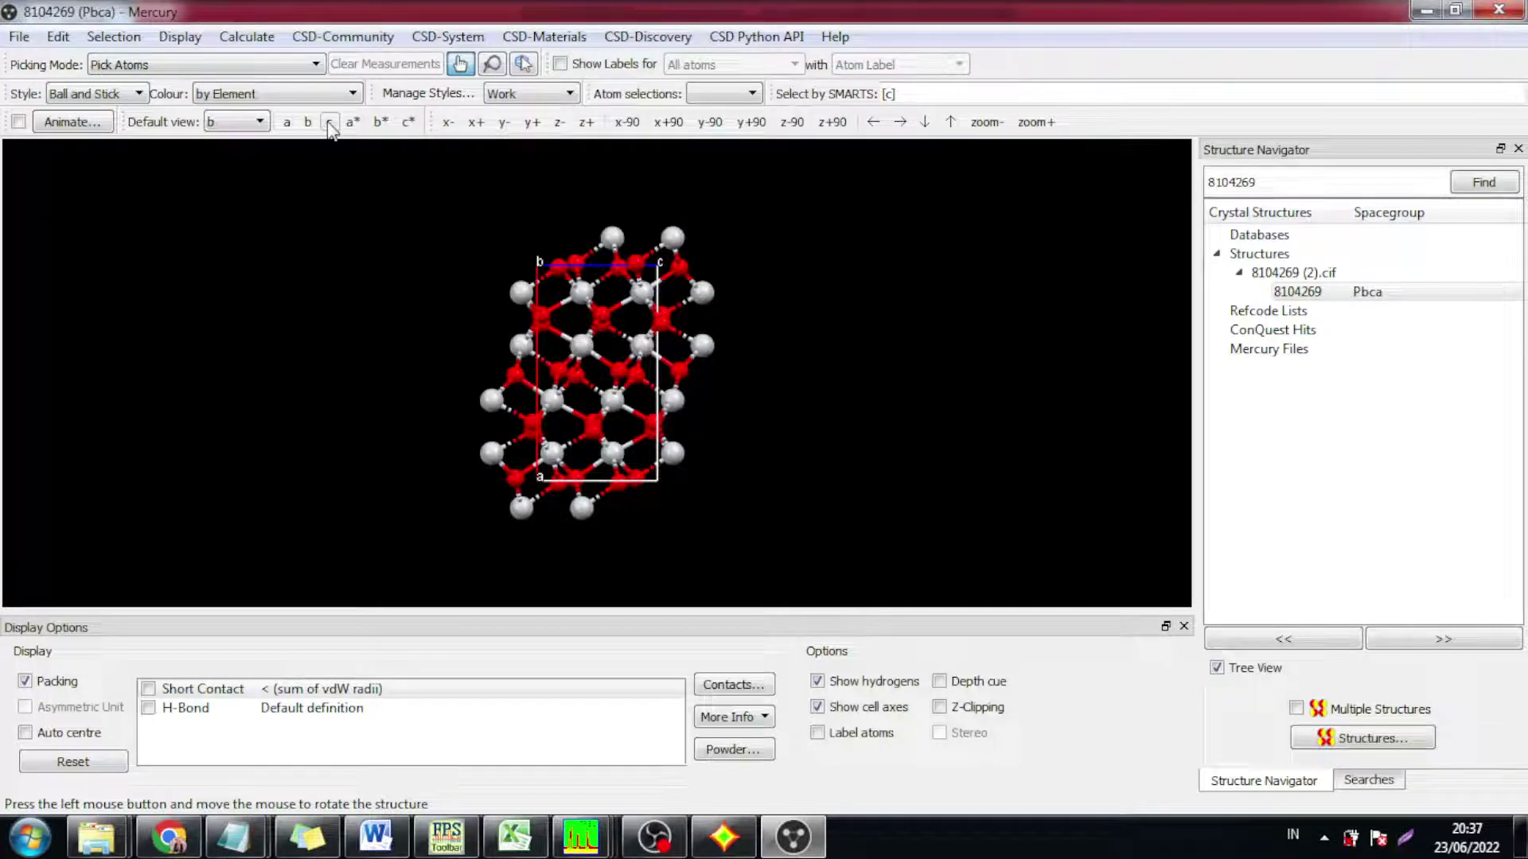
click(329, 123)
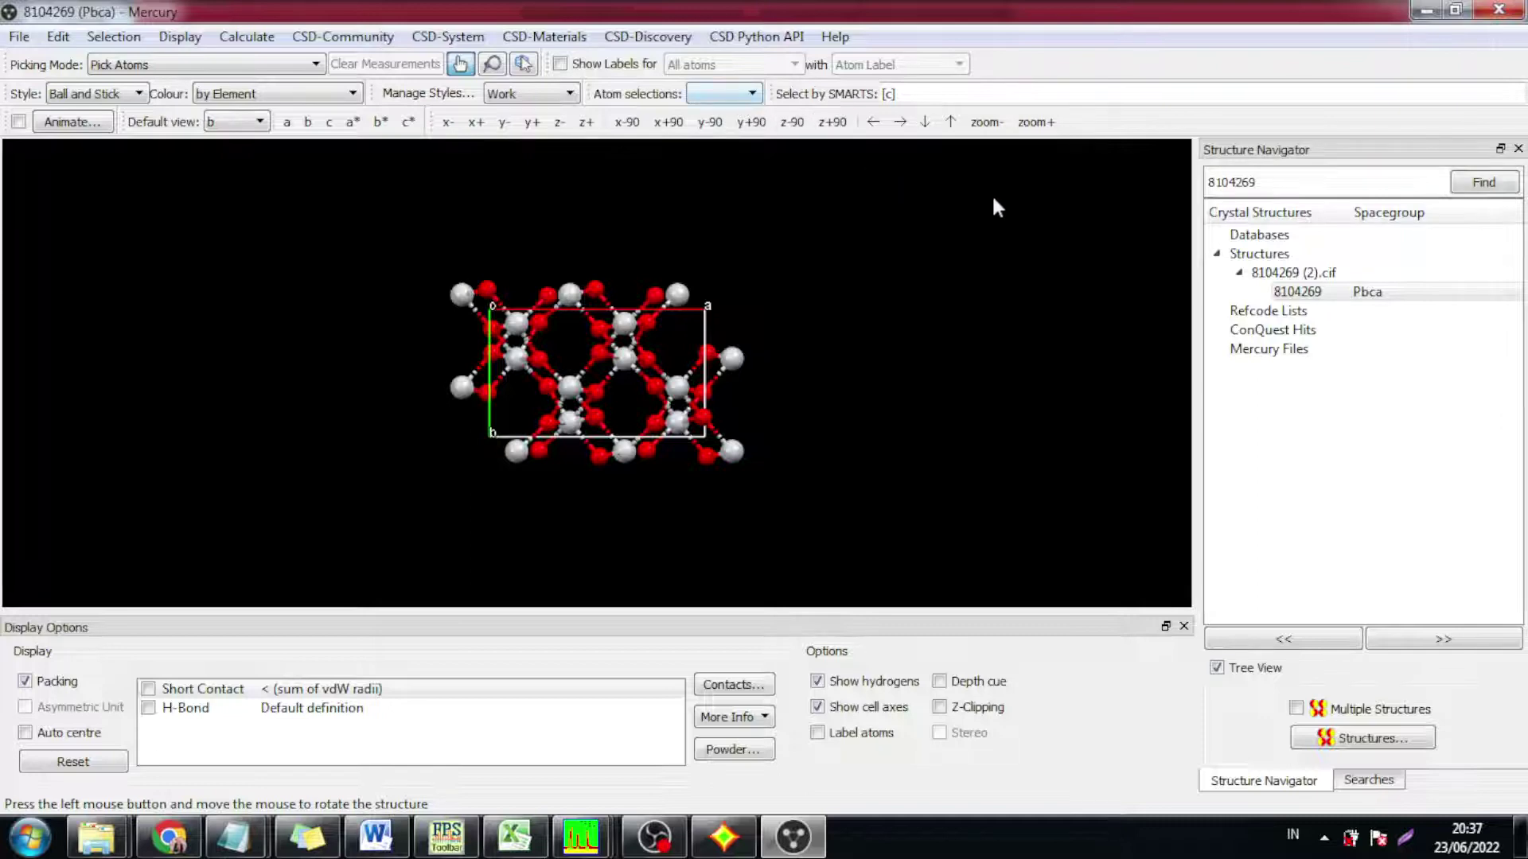
Turn off the packing diagram, enlarge the remaining Ball and Stick structure and rotate it to an oblique view
click(56, 684)
click(1043, 128)
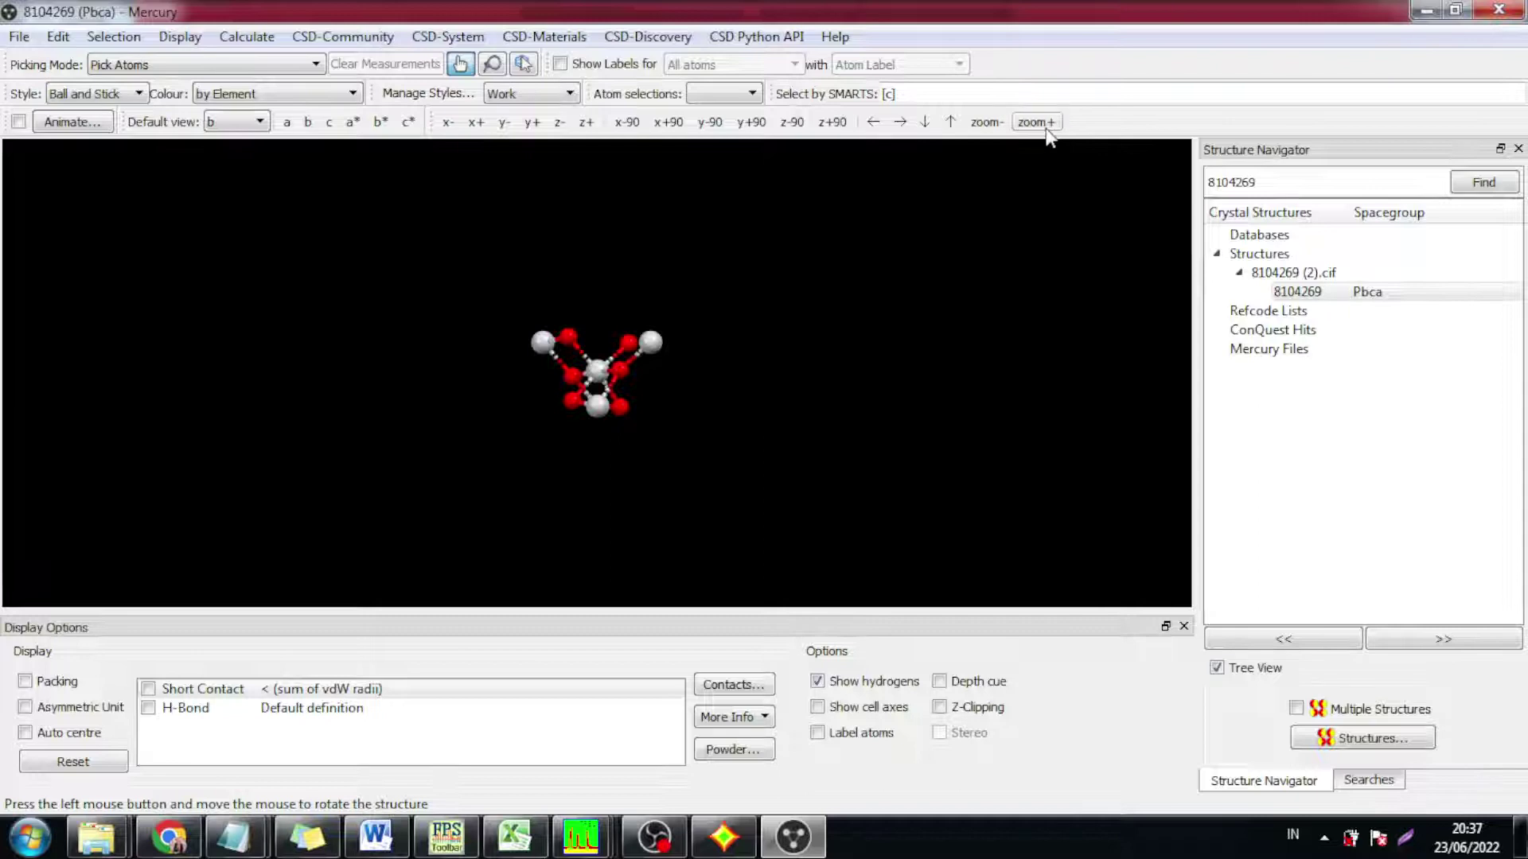
click(1043, 127)
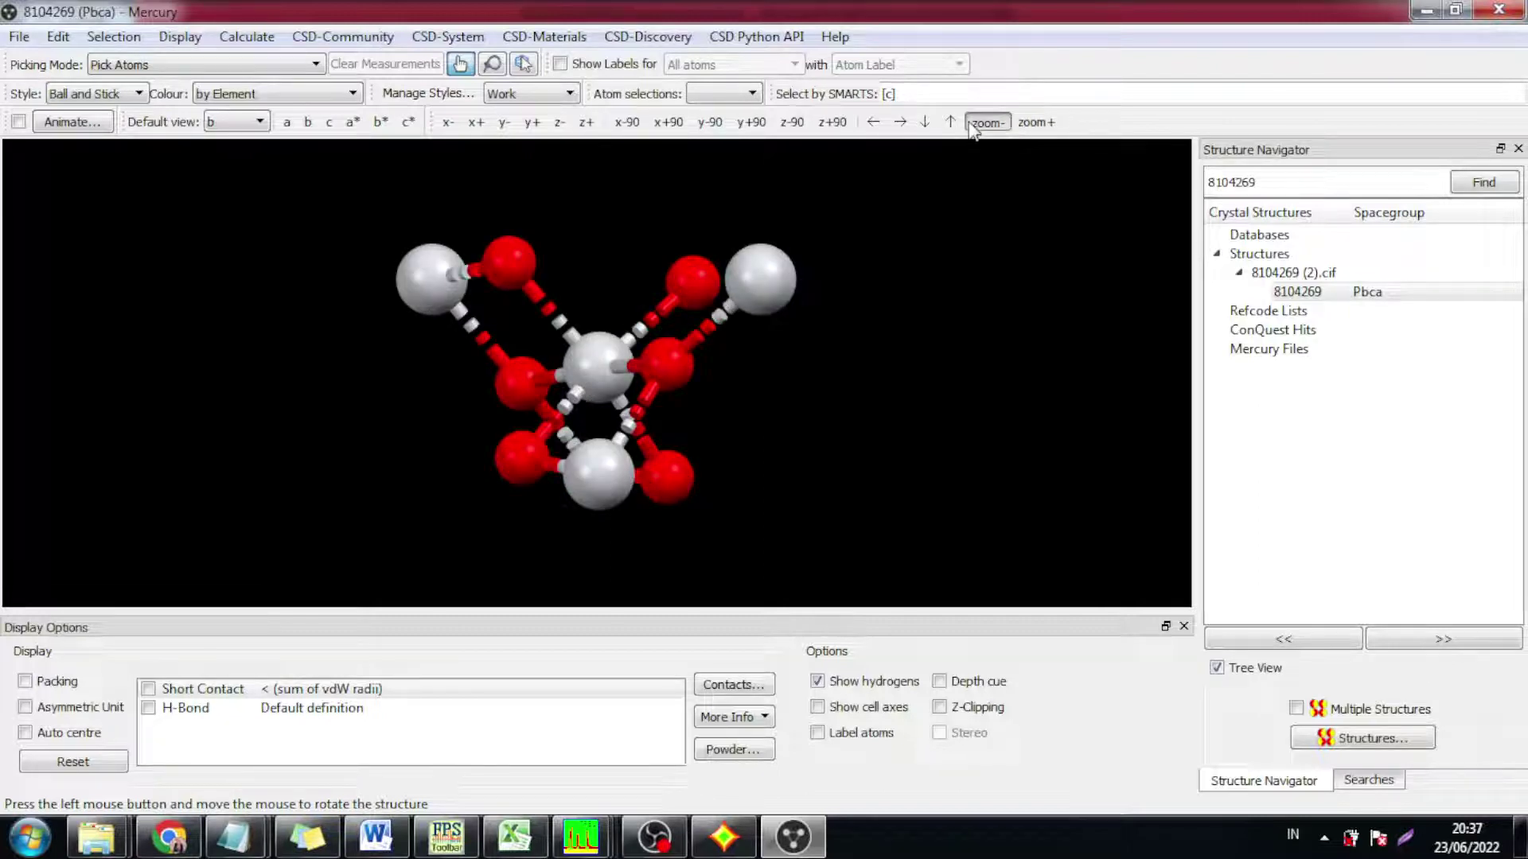
click(985, 125)
click(985, 125)
click(1034, 123)
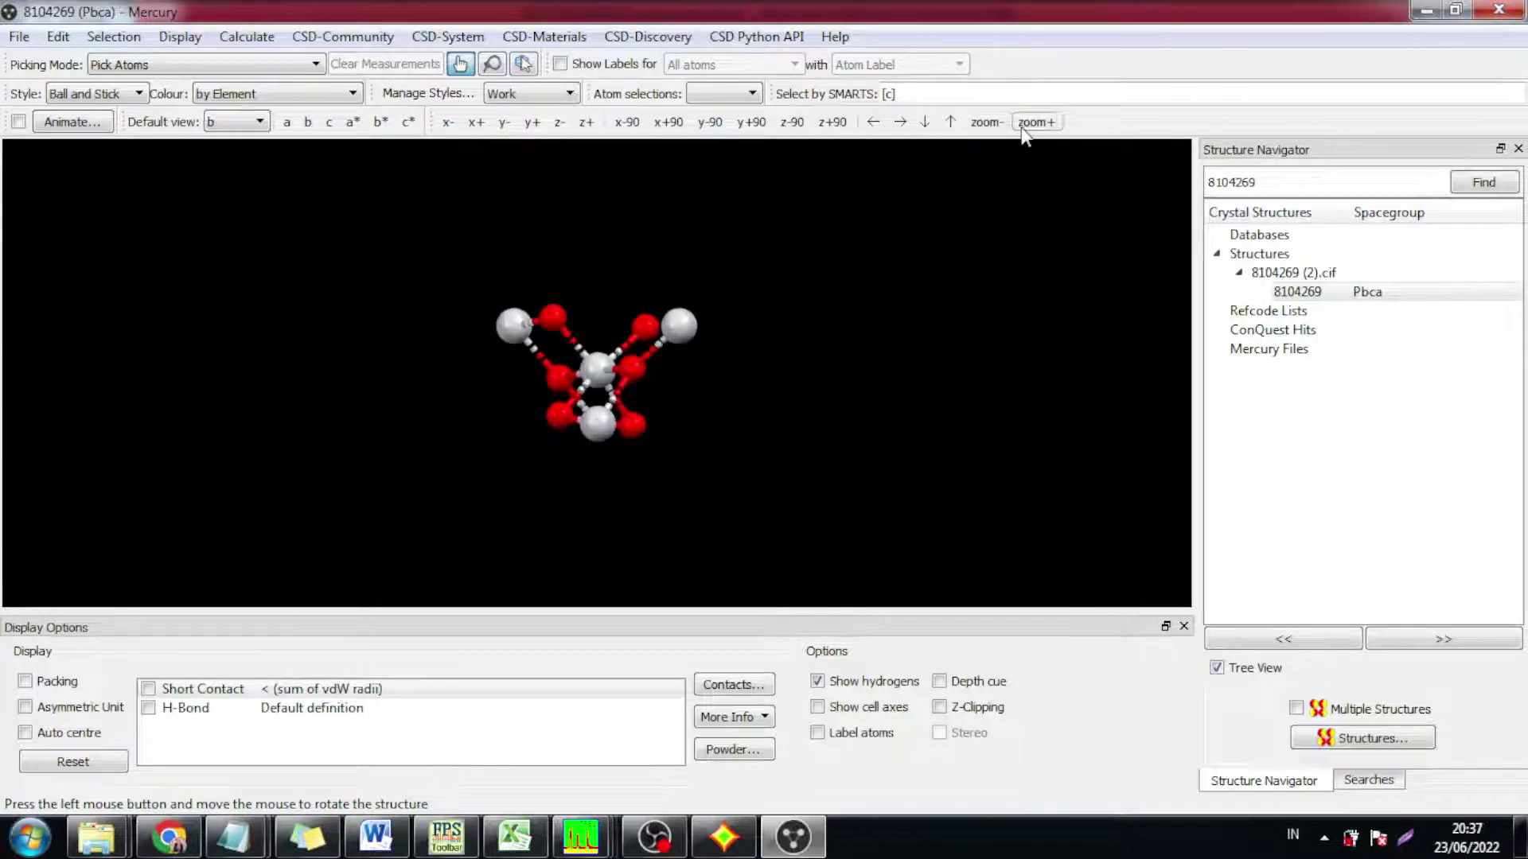
click(985, 123)
click(1037, 126)
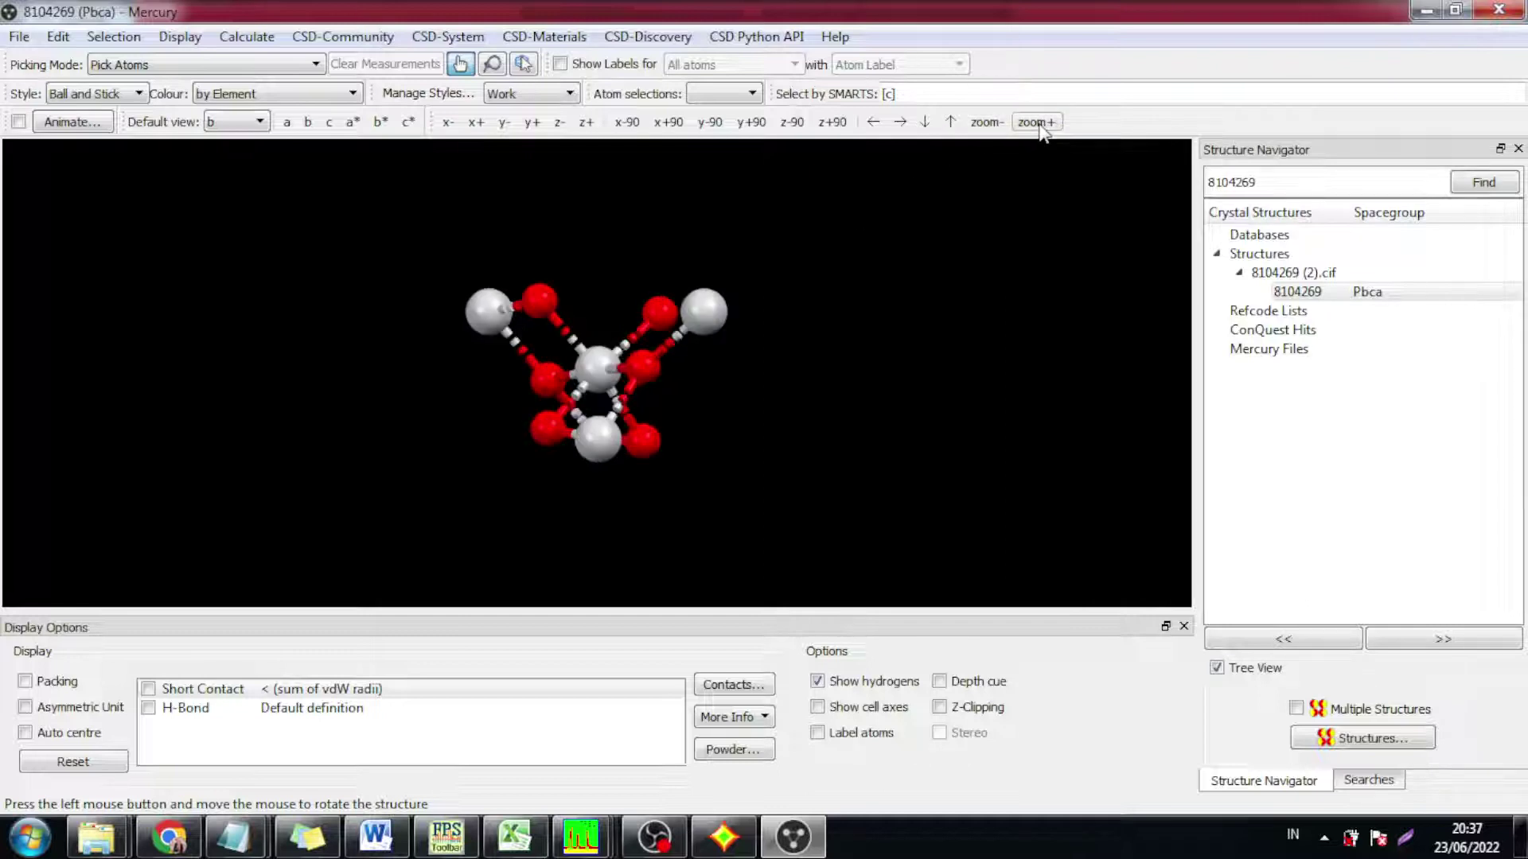
drag(562, 321, 366, 352)
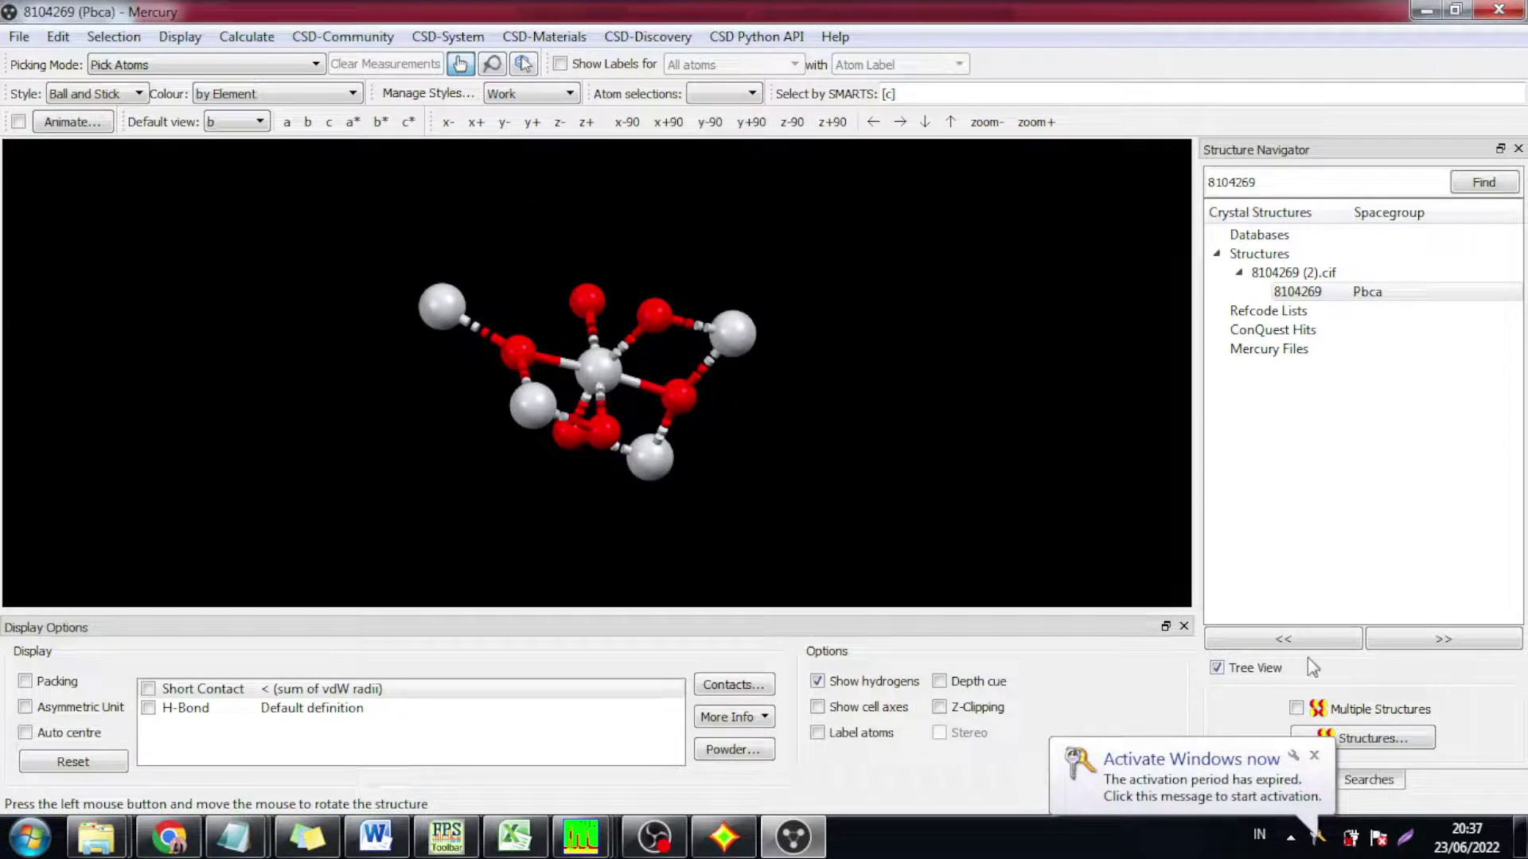
click(1314, 755)
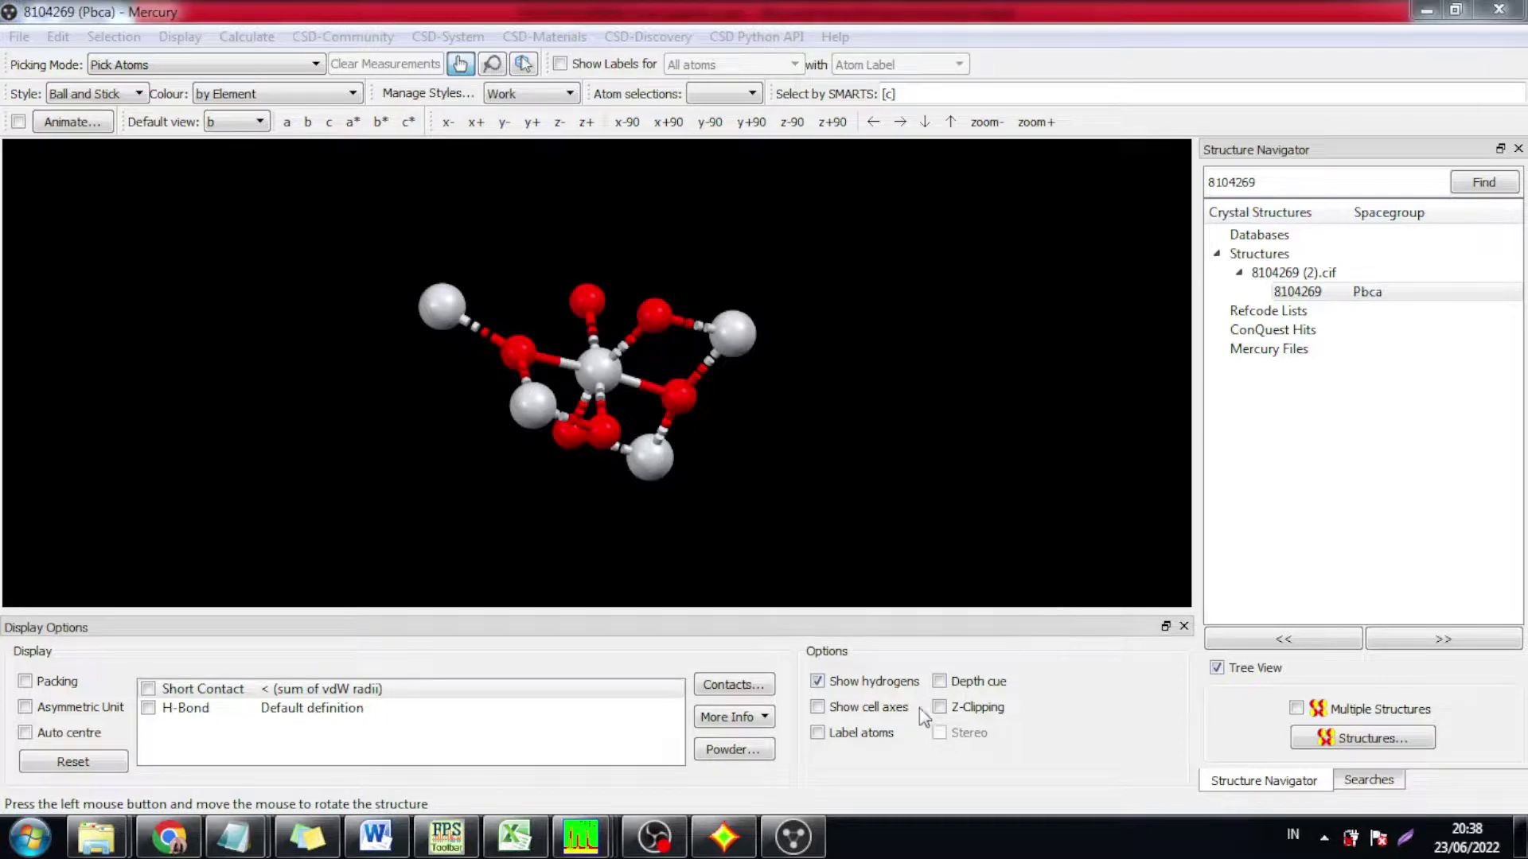
click(794, 837)
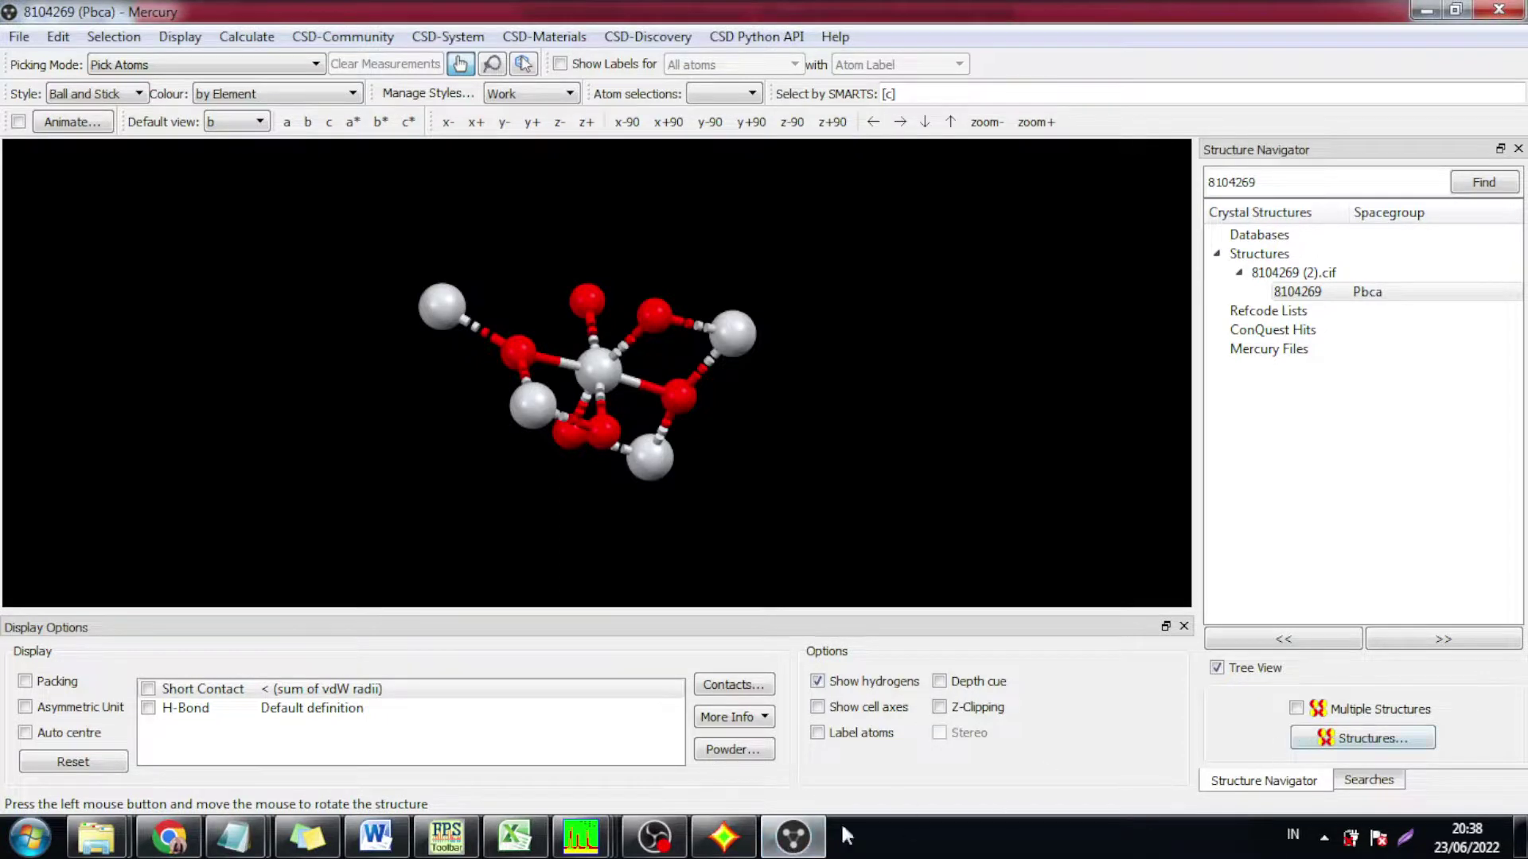
mouse_move(793, 835)
click(796, 768)
click(657, 839)
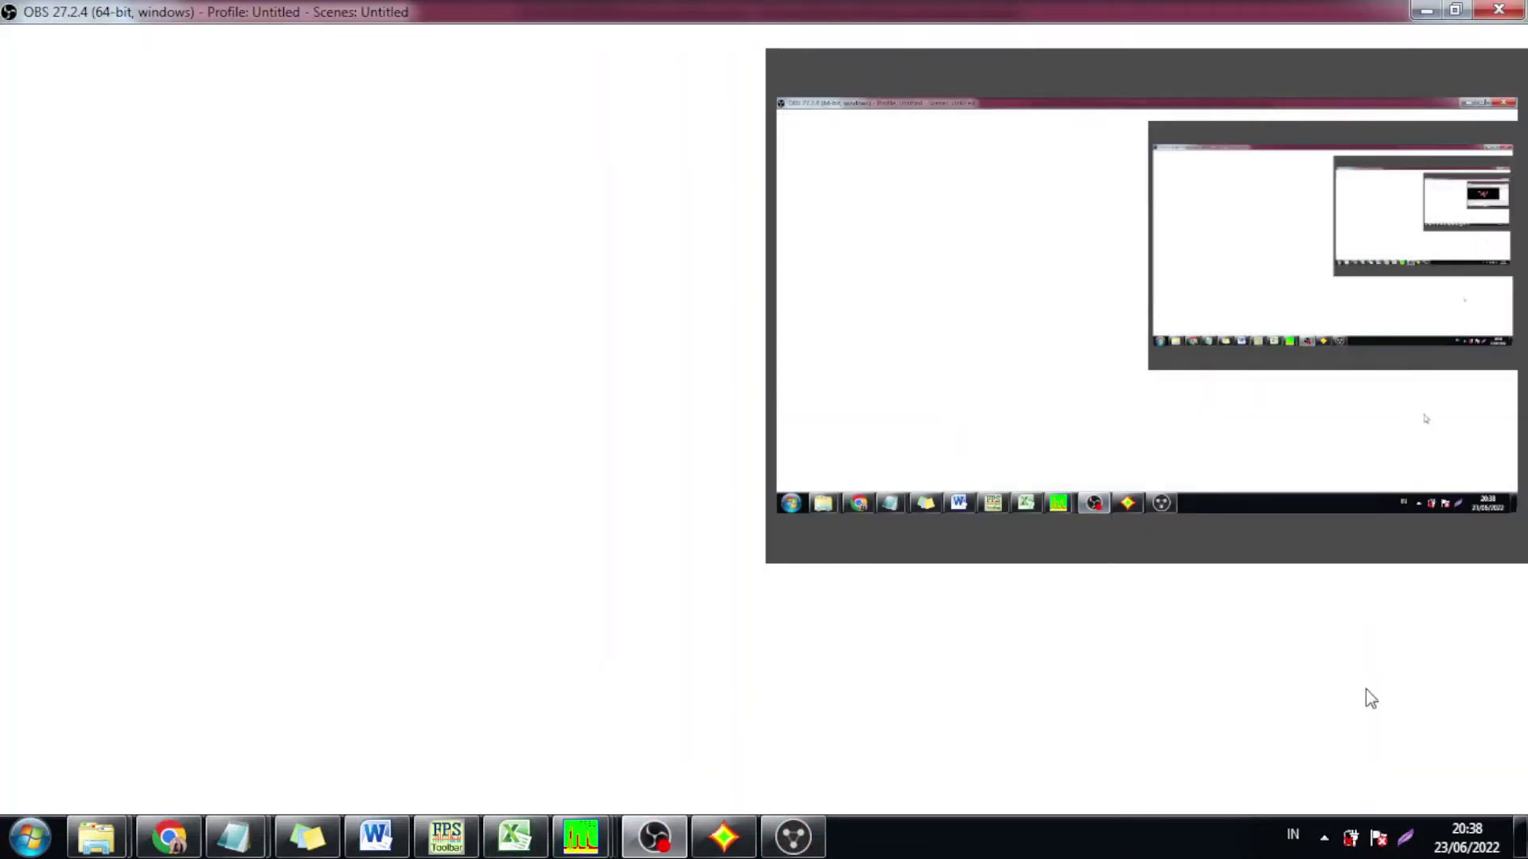